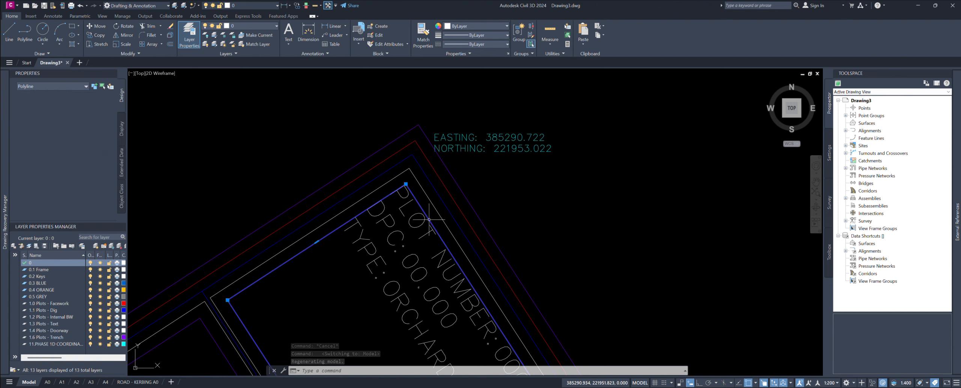
Step: Examine the outer and inner trench outlines of the Orchard (Formal) plot against its wall lines
{"action": "left_click", "coordinate": [470, 206]}
{"action": "scroll", "coordinate": [519, 167], "scroll_direction": "down", "scroll_amount": 3}
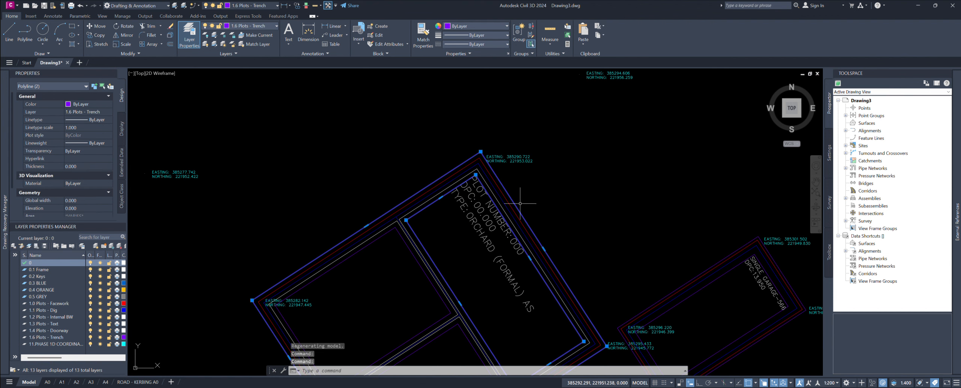
{"action": "scroll", "coordinate": [553, 191], "scroll_direction": "up", "scroll_amount": 1}
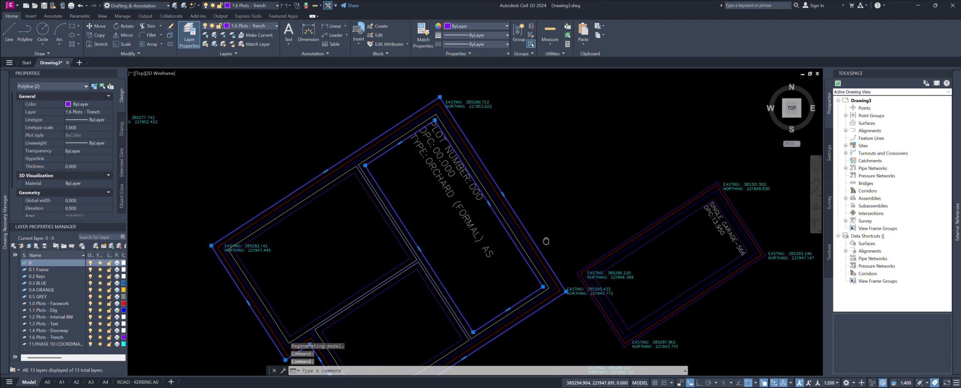
{"action": "key", "text": "Escape"}
{"action": "key", "text": "Escape"}
{"action": "scroll", "coordinate": [488, 75], "scroll_direction": "up", "scroll_amount": 3}
{"action": "scroll", "coordinate": [488, 153], "scroll_direction": "up", "scroll_amount": 1}
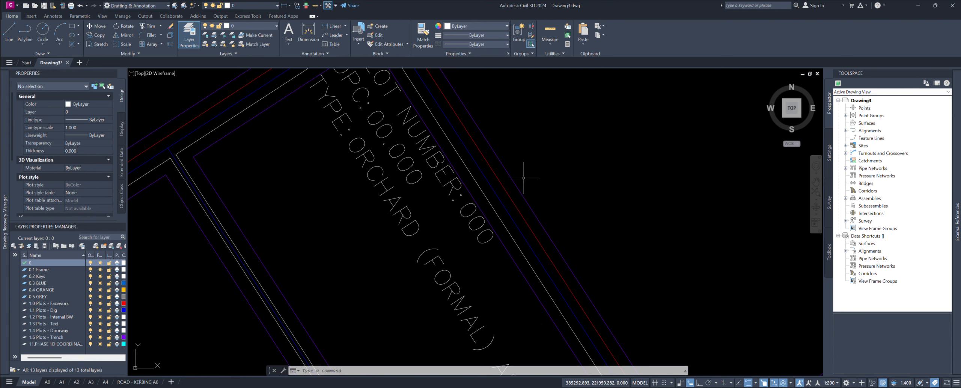
{"action": "scroll", "coordinate": [513, 188], "scroll_direction": "down", "scroll_amount": 3}
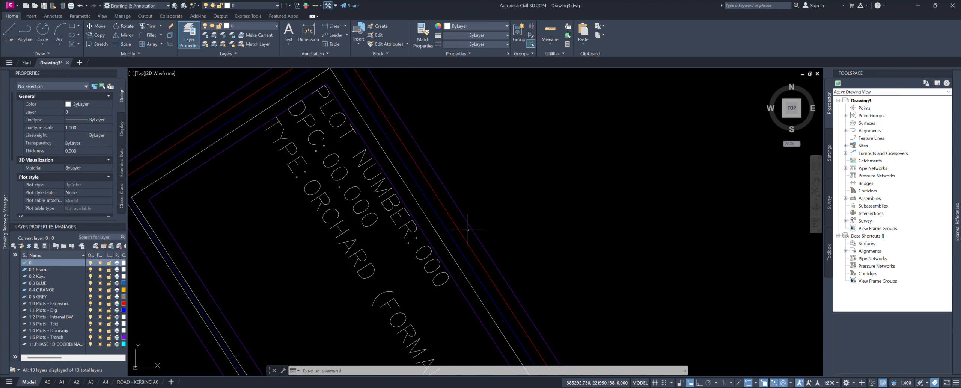
{"action": "scroll", "coordinate": [488, 268], "scroll_direction": "down", "scroll_amount": 4}
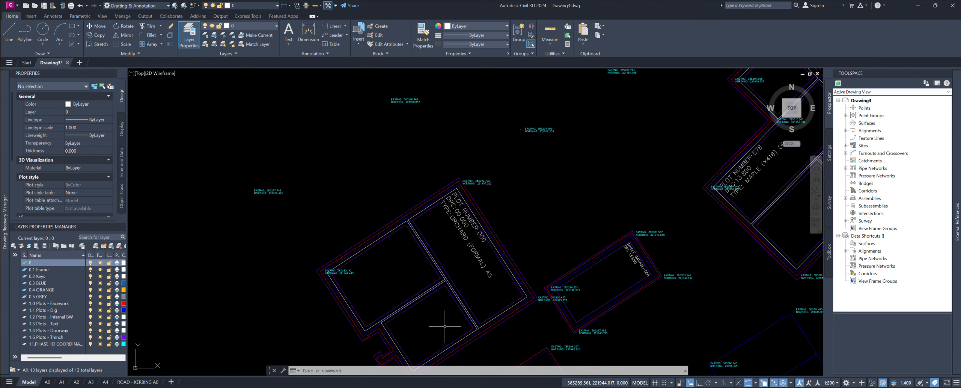
{"action": "scroll", "coordinate": [502, 268], "scroll_direction": "up", "scroll_amount": 6}
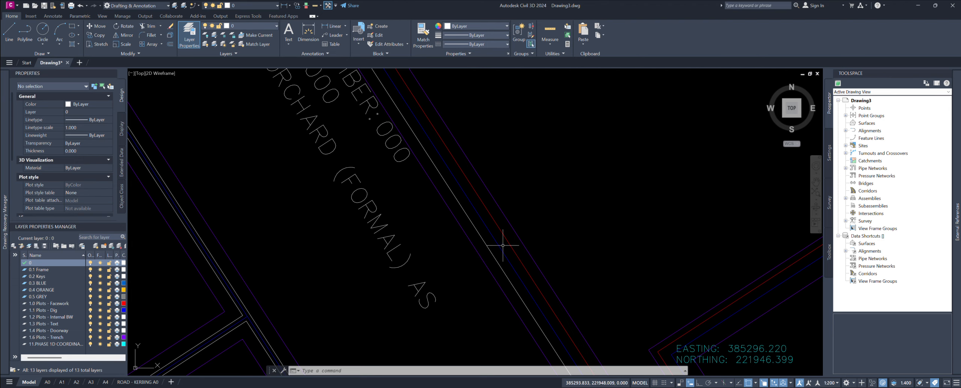
{"action": "scroll", "coordinate": [503, 245], "scroll_direction": "down", "scroll_amount": 5}
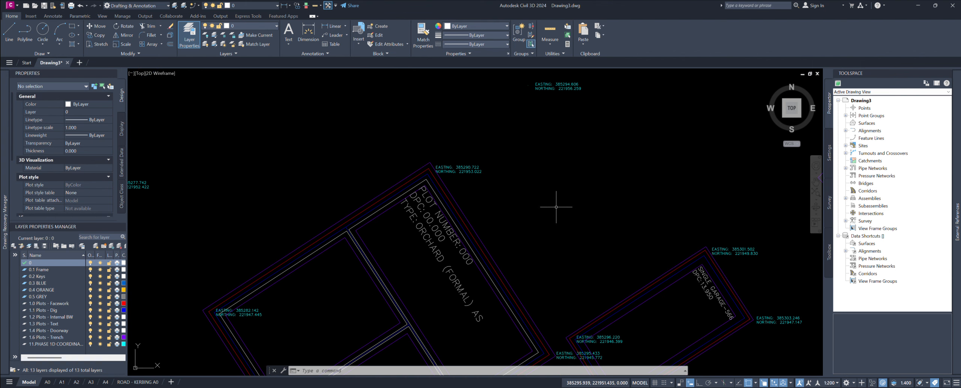
{"action": "middle_click_drag", "start_coordinate": [484, 265], "coordinate": [494, 222]}
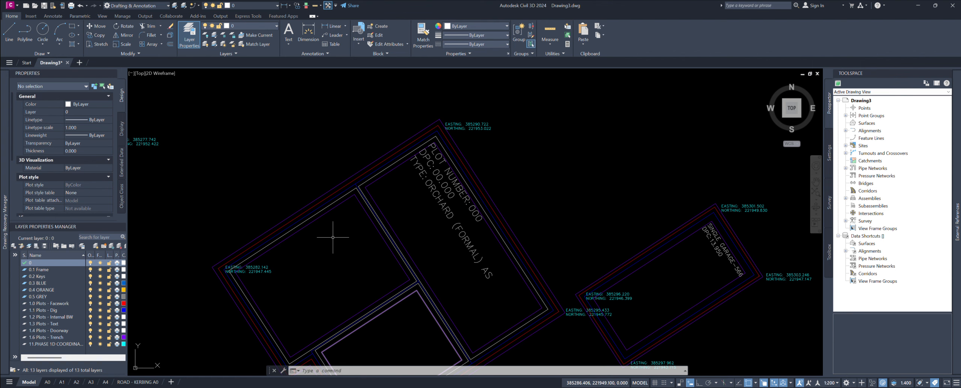
{"action": "middle_click_drag", "start_coordinate": [332, 237], "coordinate": [321, 274]}
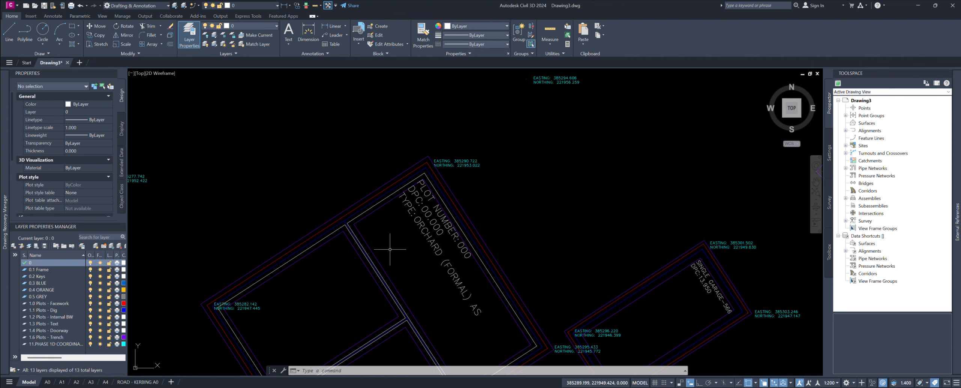
Step: Inspect the trench polylines on both sides of the internal wall in the Orchard (Formal) plot
{"action": "left_click", "coordinate": [368, 217]}
{"action": "middle_click_drag", "start_coordinate": [358, 253], "coordinate": [386, 221]}
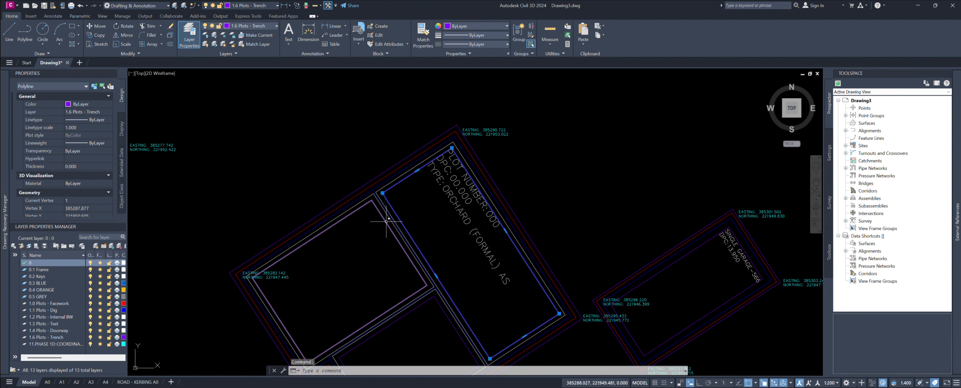
{"action": "left_click", "coordinate": [386, 221]}
{"action": "scroll", "coordinate": [376, 220], "scroll_direction": "up", "scroll_amount": 4}
{"action": "left_click", "coordinate": [379, 206]}
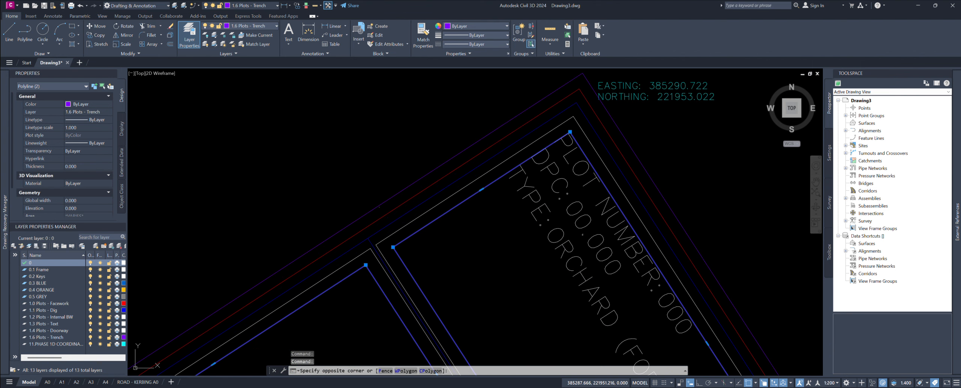
{"action": "left_click", "coordinate": [378, 200]}
{"action": "scroll", "coordinate": [378, 200], "scroll_direction": "down", "scroll_amount": 3}
{"action": "mouse_move", "coordinate": [393, 290]}
{"action": "middle_mouse_down"}
{"action": "mouse_move", "coordinate": [437, 204]}
{"action": "mouse_move", "coordinate": [408, 198]}
{"action": "mouse_move", "coordinate": [426, 244]}
{"action": "mouse_move", "coordinate": [414, 276]}
{"action": "middle_mouse_up"}
{"action": "key", "text": "Escape"}
Step: Examine the facework, dig and internal wall lines of the unlabelled building above the single garage
{"action": "scroll", "coordinate": [375, 244], "scroll_direction": "down", "scroll_amount": 5}
{"action": "middle_click_drag", "start_coordinate": [487, 225], "coordinate": [449, 284]}
{"action": "middle_click_drag", "start_coordinate": [443, 178], "coordinate": [442, 216]}
{"action": "middle_click_drag", "start_coordinate": [437, 142], "coordinate": [431, 214]}
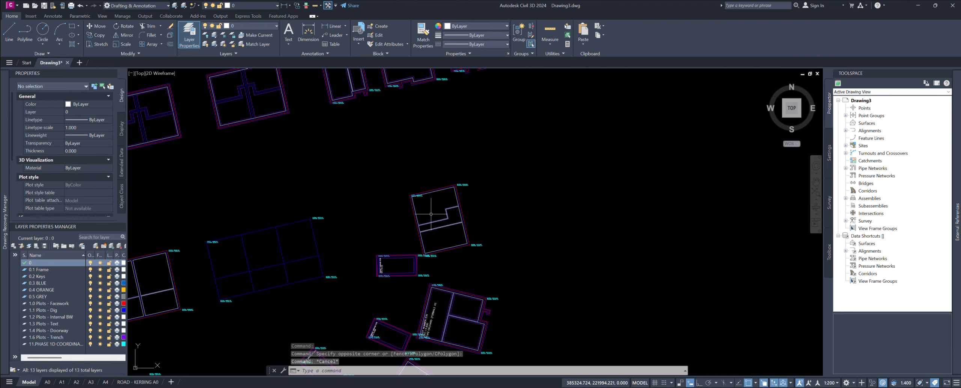
{"action": "scroll", "coordinate": [431, 213], "scroll_direction": "up", "scroll_amount": 6}
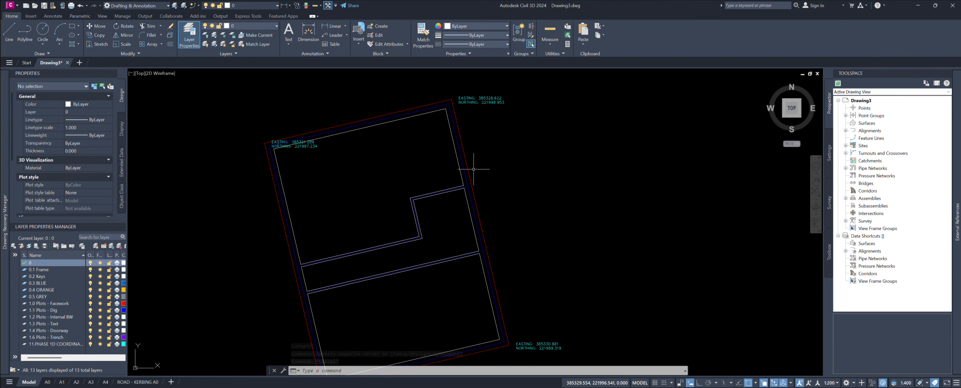
{"action": "scroll", "coordinate": [470, 249], "scroll_direction": "up", "scroll_amount": 3}
{"action": "middle_click_drag", "start_coordinate": [468, 227], "coordinate": [492, 320]}
{"action": "middle_click_drag", "start_coordinate": [403, 152], "coordinate": [465, 201]}
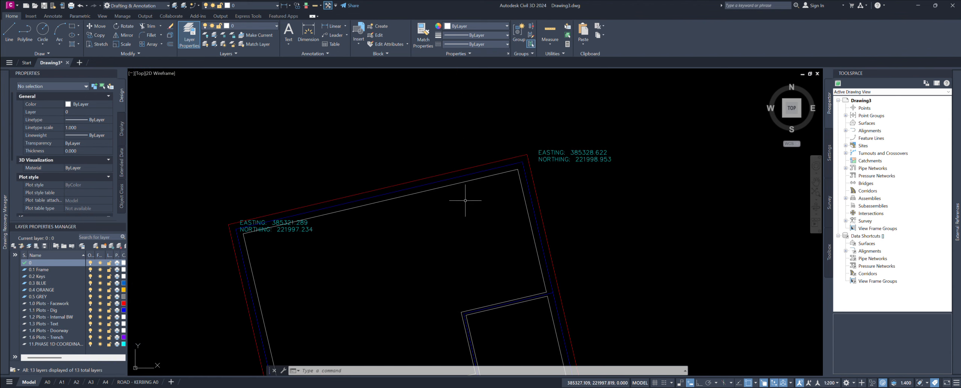
{"action": "scroll", "coordinate": [408, 188], "scroll_direction": "down", "scroll_amount": 6}
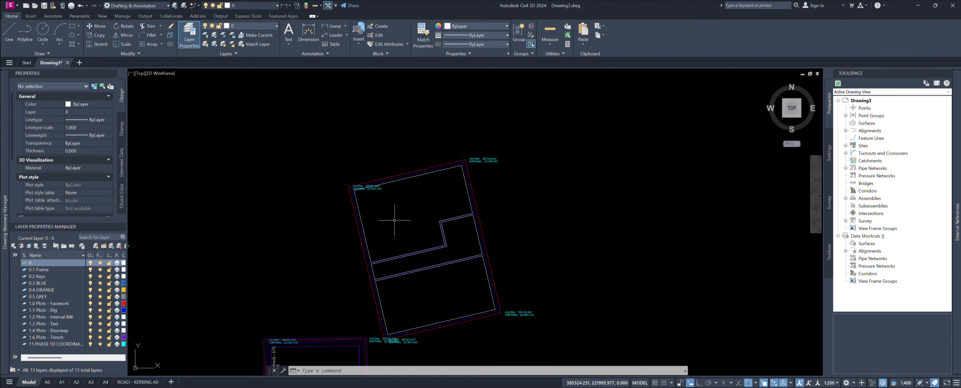
{"action": "middle_click_drag", "start_coordinate": [432, 249], "coordinate": [462, 191]}
{"action": "scroll", "coordinate": [454, 261], "scroll_direction": "up", "scroll_amount": 5}
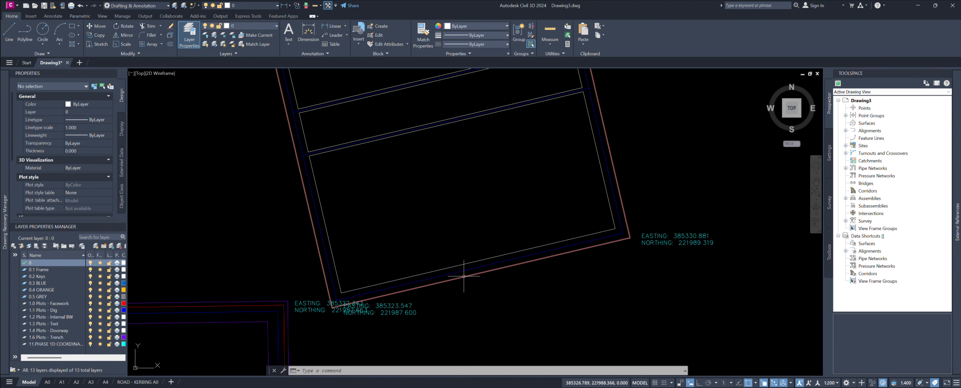
{"action": "scroll", "coordinate": [391, 203], "scroll_direction": "down", "scroll_amount": 8}
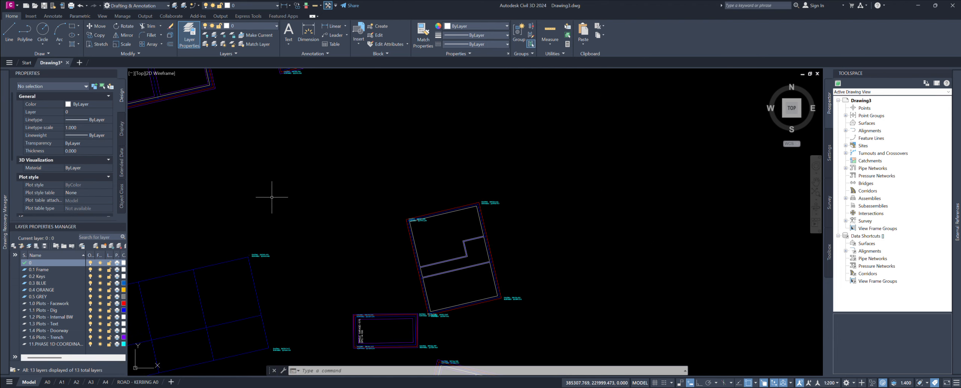
Step: Look over the trench outlines of the neighbouring buildings and locate plot 559
{"action": "middle_click_drag", "start_coordinate": [172, 226], "coordinate": [354, 253]}
{"action": "middle_click_drag", "start_coordinate": [329, 224], "coordinate": [405, 290]}
{"action": "middle_click_drag", "start_coordinate": [362, 155], "coordinate": [358, 221]}
{"action": "scroll", "coordinate": [414, 194], "scroll_direction": "up", "scroll_amount": 5}
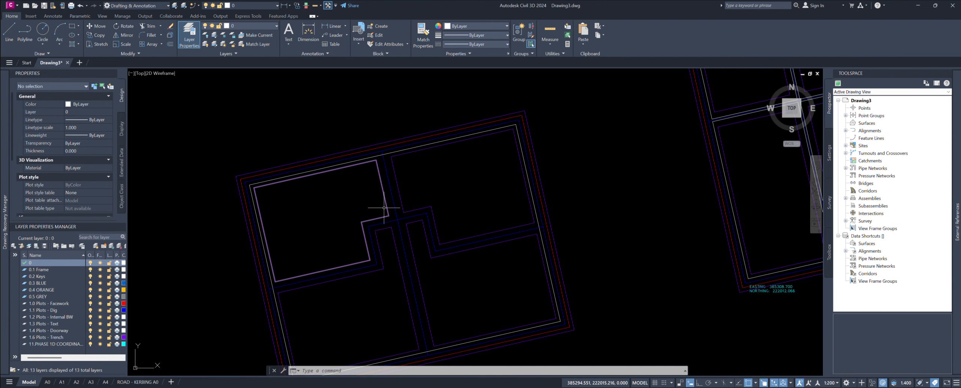
{"action": "scroll", "coordinate": [385, 207], "scroll_direction": "down", "scroll_amount": 5}
{"action": "middle_click_drag", "start_coordinate": [289, 237], "coordinate": [244, 264]}
{"action": "scroll", "coordinate": [484, 175], "scroll_direction": "up", "scroll_amount": 5}
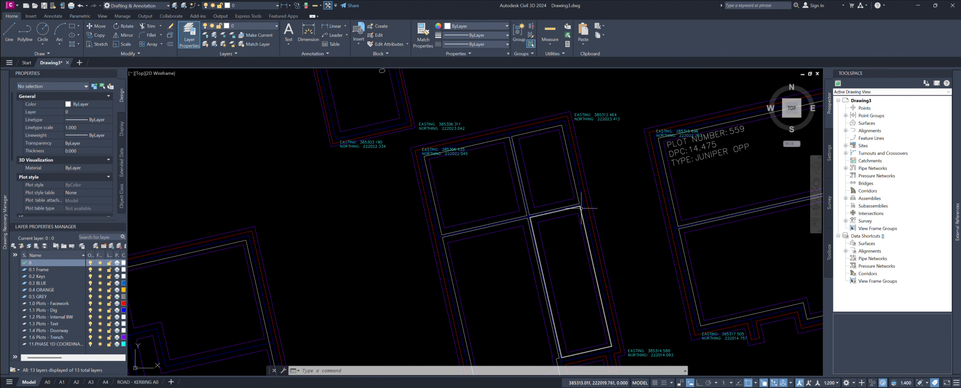
{"action": "middle_click_drag", "start_coordinate": [606, 193], "coordinate": [300, 221]}
{"action": "scroll", "coordinate": [422, 168], "scroll_direction": "up", "scroll_amount": 3}
{"action": "middle_click_drag", "start_coordinate": [413, 234], "coordinate": [359, 197]}
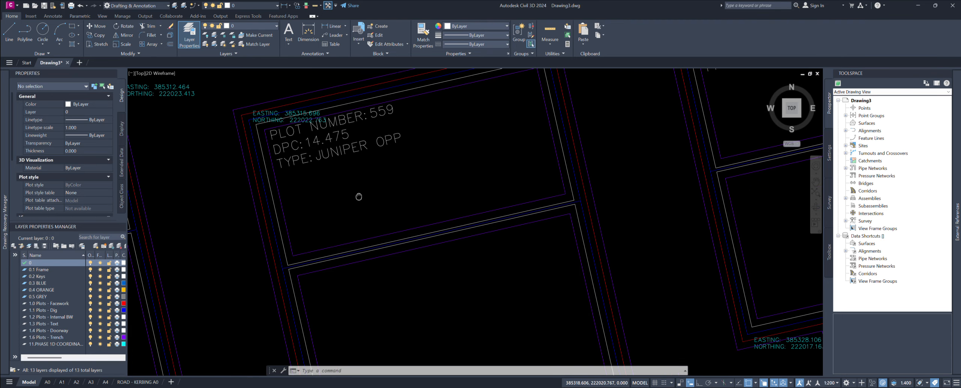
{"action": "scroll", "coordinate": [359, 197], "scroll_direction": "down", "scroll_amount": 3}
{"action": "mouse_move", "coordinate": [356, 246]}
{"action": "middle_mouse_down"}
{"action": "mouse_move", "coordinate": [337, 212]}
{"action": "mouse_move", "coordinate": [352, 233]}
{"action": "middle_mouse_up"}
{"action": "middle_click_drag", "start_coordinate": [408, 303], "coordinate": [426, 268]}
Step: Delete the outer trench polyline and both inner trench polylines of plot 559
{"action": "left_click", "coordinate": [413, 271]}
{"action": "left_click", "coordinate": [421, 289]}
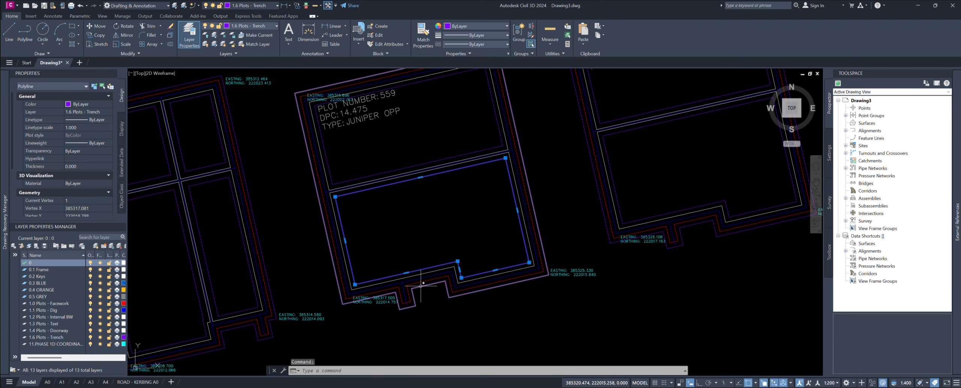
{"action": "scroll", "coordinate": [411, 203], "scroll_direction": "up", "scroll_amount": 3}
{"action": "scroll", "coordinate": [411, 201], "scroll_direction": "up", "scroll_amount": 2}
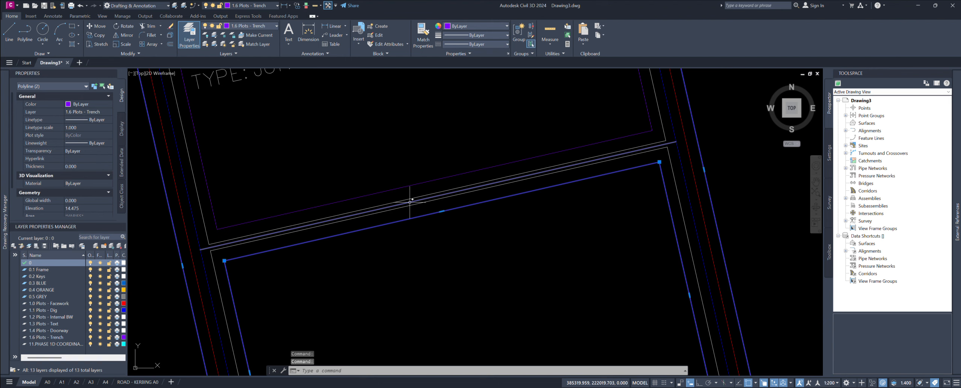
{"action": "middle_click_drag", "start_coordinate": [335, 175], "coordinate": [367, 204]}
{"action": "left_click", "coordinate": [338, 232]}
{"action": "scroll", "coordinate": [337, 216], "scroll_direction": "down", "scroll_amount": 2}
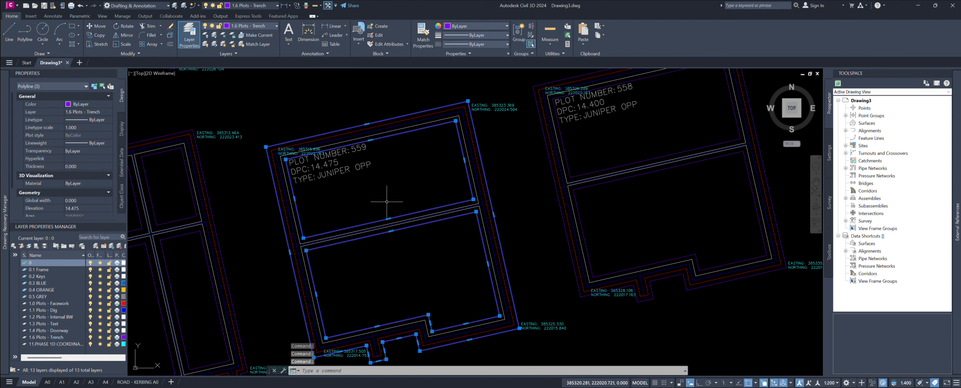
{"action": "key", "text": "Delete"}
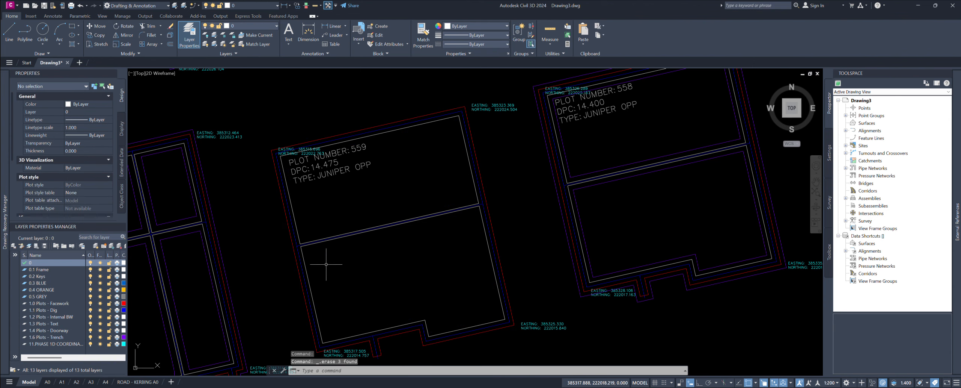
Step: Inspect the dig line that runs between the internal wall lines of plot 559
{"action": "scroll", "coordinate": [289, 242], "scroll_direction": "up", "scroll_amount": 4}
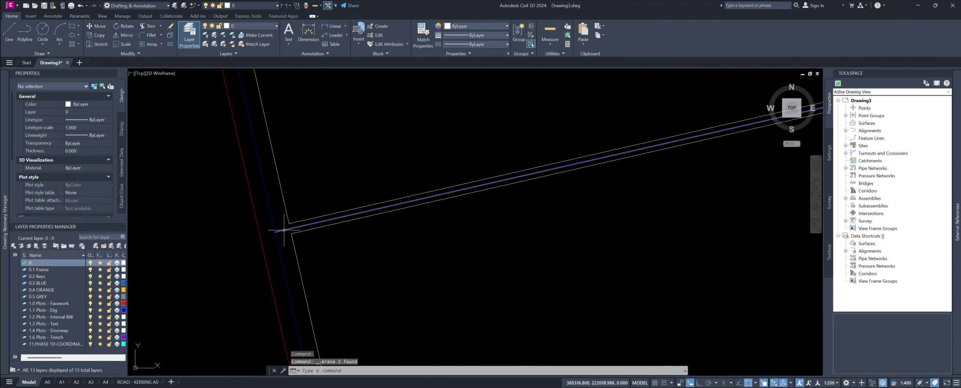
{"action": "left_click", "coordinate": [286, 229]}
{"action": "scroll", "coordinate": [440, 274], "scroll_direction": "down", "scroll_amount": 5}
{"action": "middle_click_drag", "start_coordinate": [439, 274], "coordinate": [426, 268]}
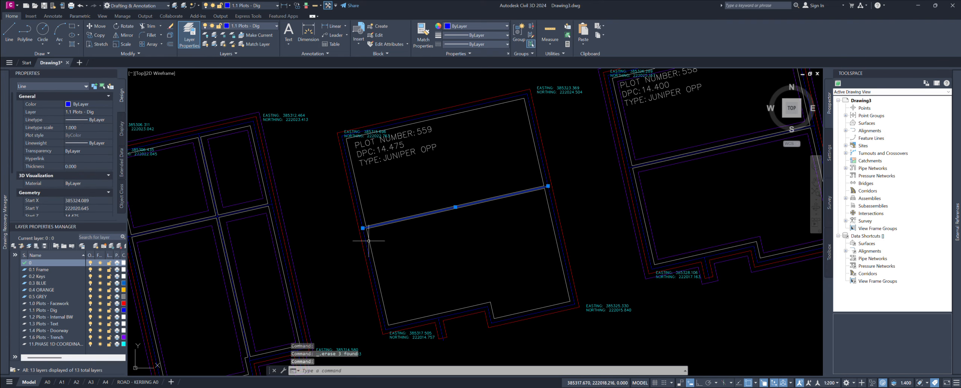
{"action": "key", "text": "Escape"}
{"action": "key", "text": "Escape"}
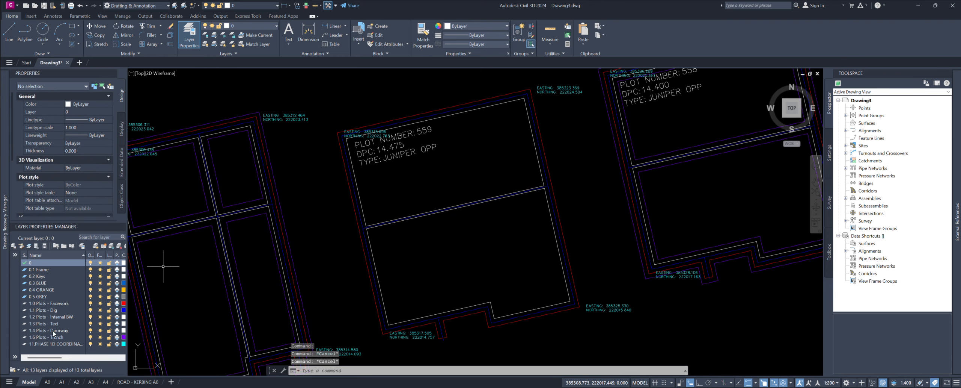
Step: Make the 1.6 Plots - Trench layer current
{"action": "double_click", "coordinate": [51, 336]}
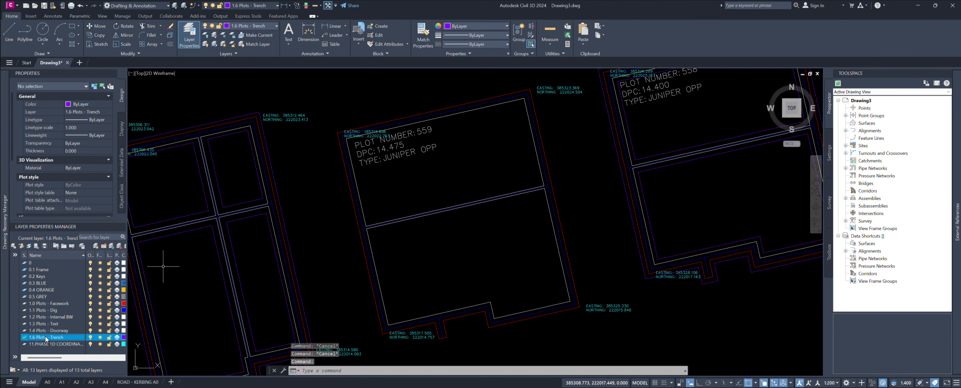
{"action": "scroll", "coordinate": [436, 263], "scroll_direction": "up", "scroll_amount": 2}
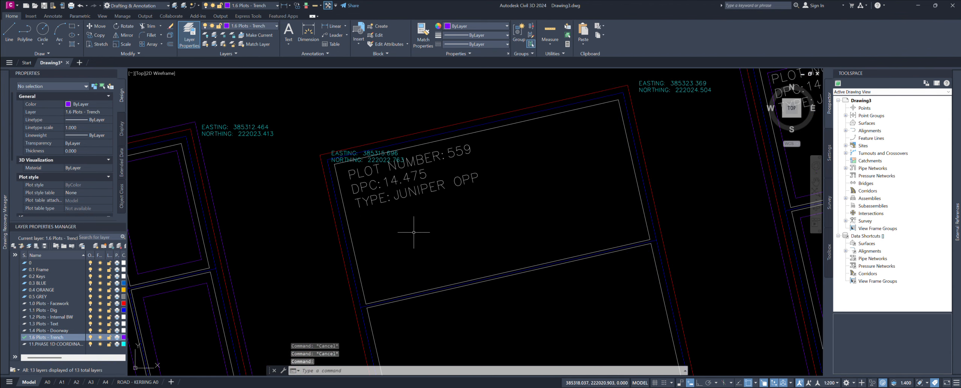
{"action": "middle_click_drag", "start_coordinate": [428, 294], "coordinate": [436, 249]}
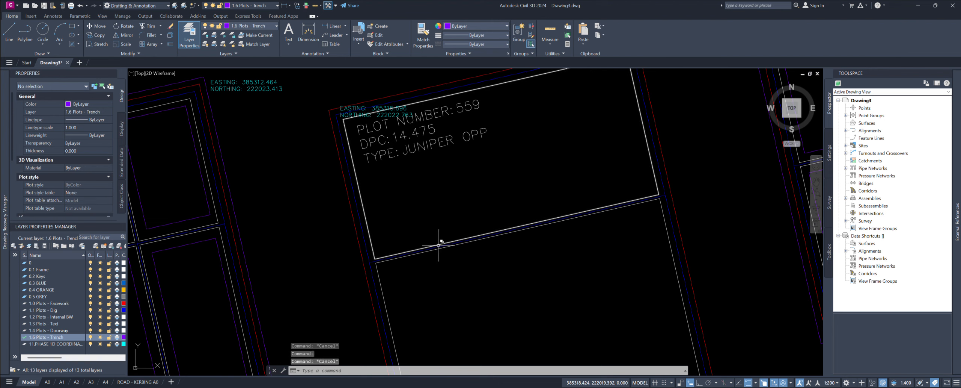
{"action": "left_click", "coordinate": [383, 260]}
{"action": "mouse_move", "coordinate": [474, 276]}
{"action": "middle_mouse_down"}
{"action": "mouse_move", "coordinate": [469, 262]}
{"action": "mouse_move", "coordinate": [456, 275]}
{"action": "middle_mouse_up"}
{"action": "scroll", "coordinate": [469, 262], "scroll_direction": "down", "scroll_amount": 2}
{"action": "key", "text": "Escape"}
{"action": "key", "text": "Escape"}
Step: Start Offset for the dig line between plot 559's internal walls and set its layer option to Current
{"action": "scroll", "coordinate": [404, 272], "scroll_direction": "up", "scroll_amount": 6}
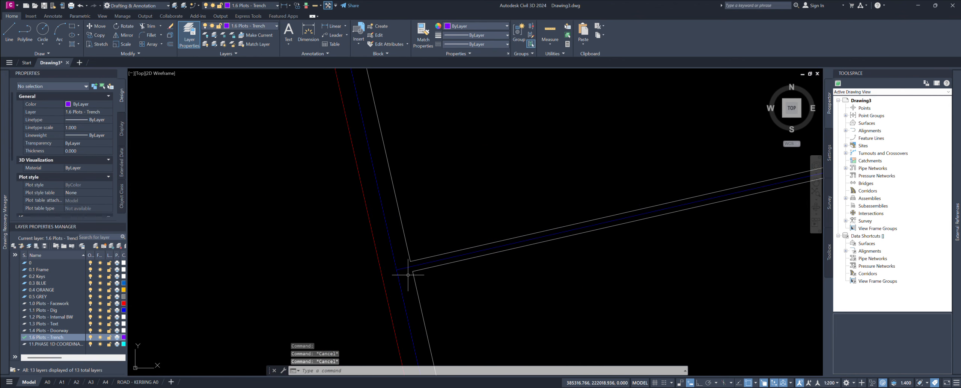
{"action": "left_click", "coordinate": [429, 259]}
{"action": "middle_click_drag", "start_coordinate": [533, 288], "coordinate": [528, 279]}
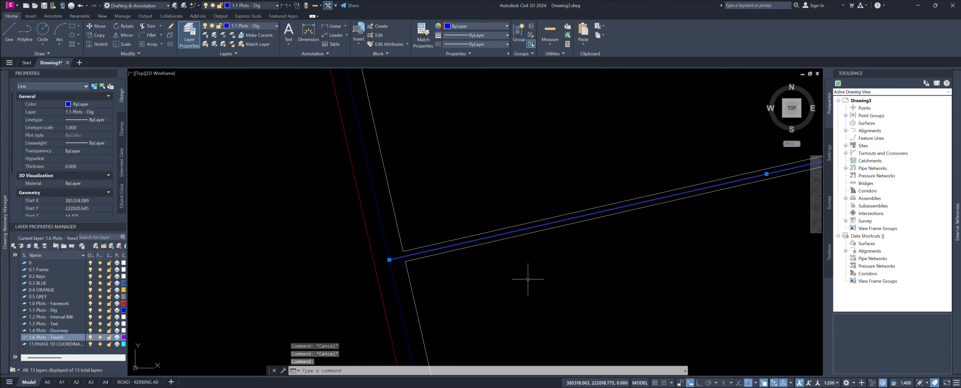
{"action": "key", "text": "Return"}
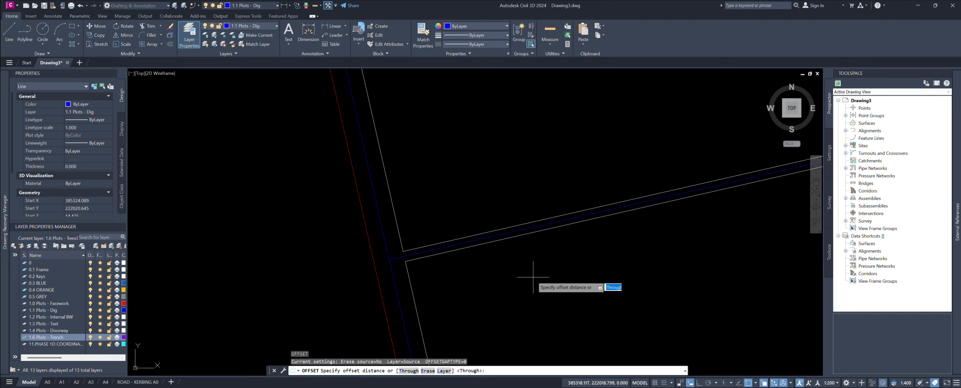
{"action": "key", "text": "Return"}
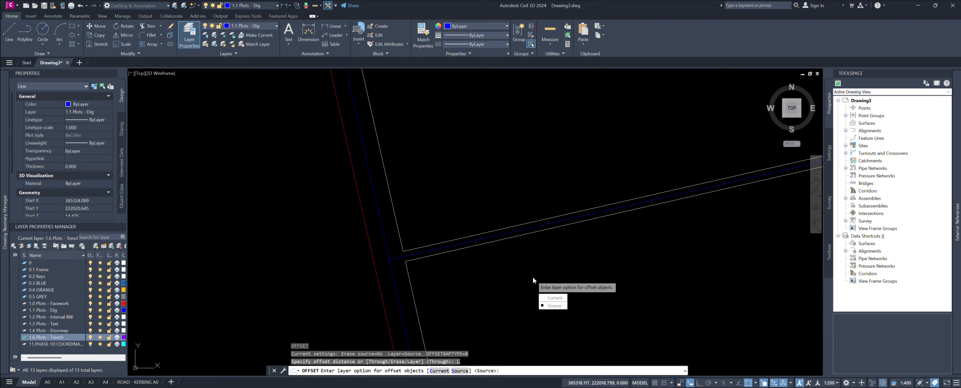
{"action": "type", "text": "C"}
{"action": "key", "text": "Return"}
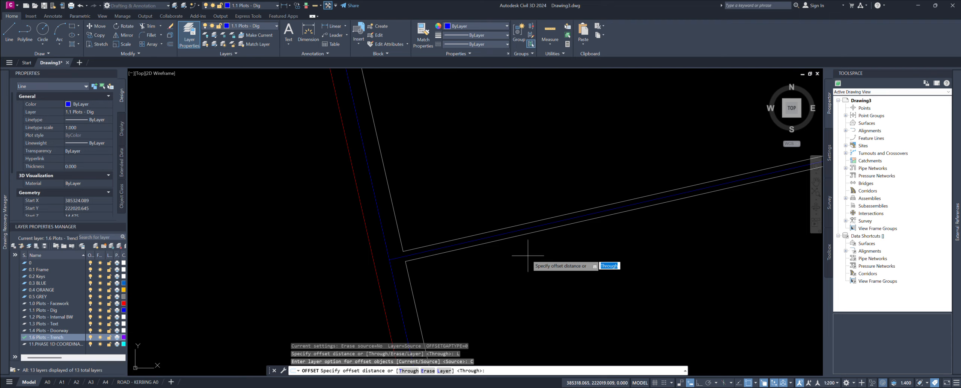
Step: Offset plot 559's internal dig line by 0.25 toward the upper room, beside the plot label
{"action": "scroll", "coordinate": [511, 240], "scroll_direction": "down", "scroll_amount": 5}
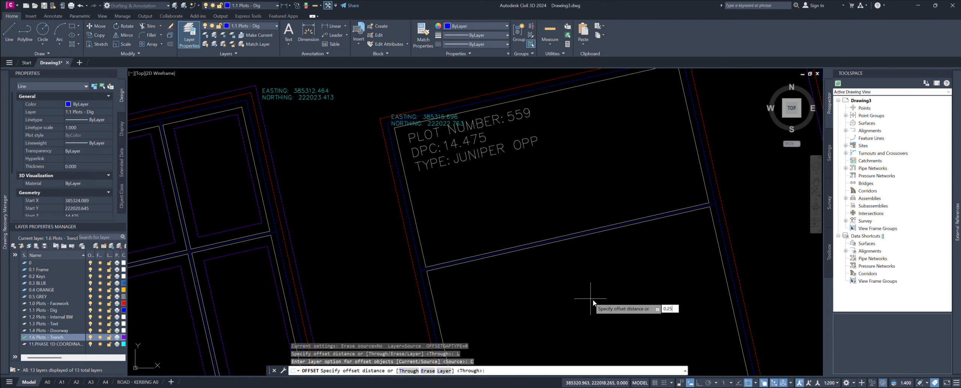
{"action": "key", "text": "Return"}
{"action": "left_click", "coordinate": [552, 239]}
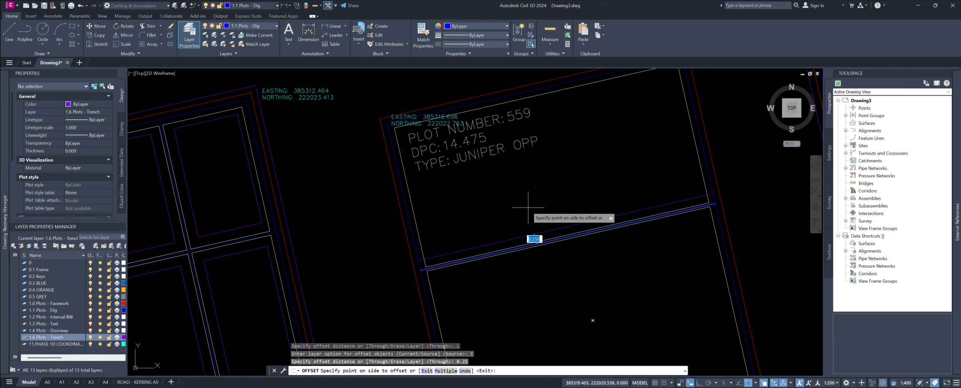
{"action": "left_click", "coordinate": [528, 245]}
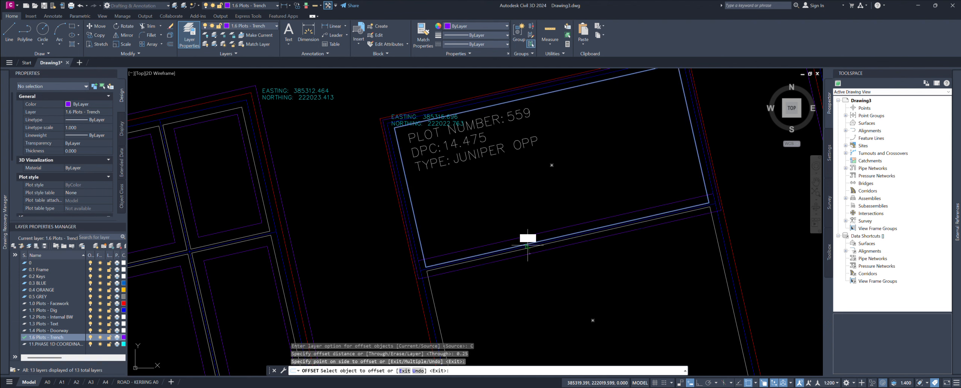
{"action": "left_click", "coordinate": [528, 245]}
{"action": "left_click", "coordinate": [554, 281]}
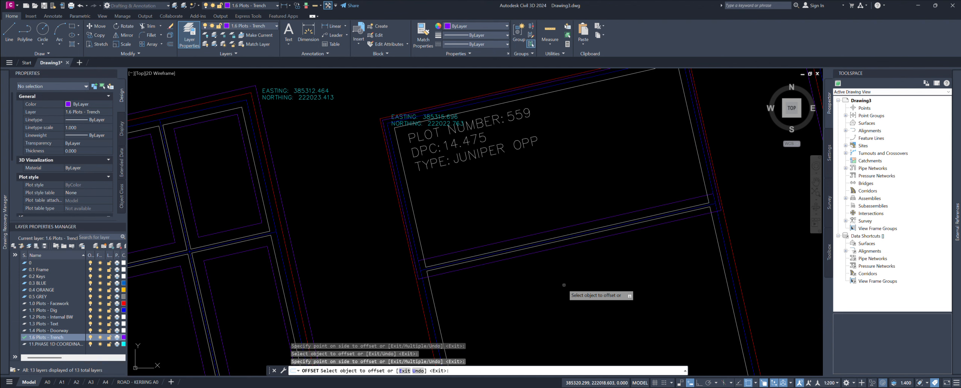
{"action": "key", "text": "ctrl+z"}
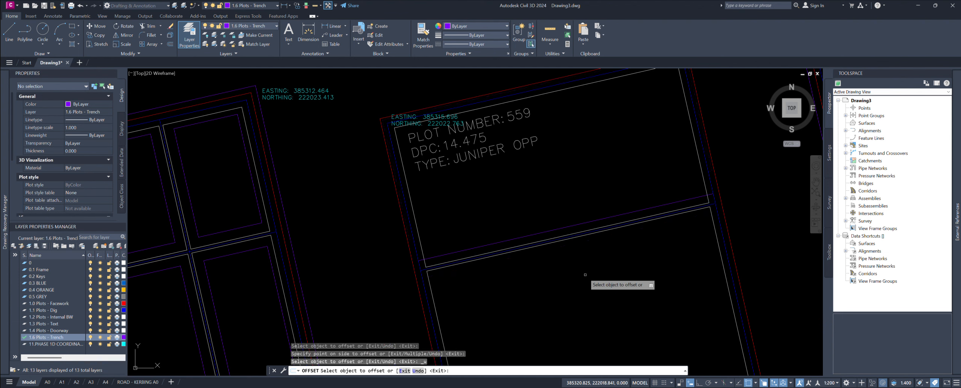
{"action": "scroll", "coordinate": [578, 248], "scroll_direction": "up", "scroll_amount": 3}
{"action": "key", "text": "Escape"}
{"action": "key", "text": "Escape"}
Step: Offset the same internal dig line by 0.25 toward the lower room of plot 559
{"action": "scroll", "coordinate": [540, 250], "scroll_direction": "up", "scroll_amount": 2}
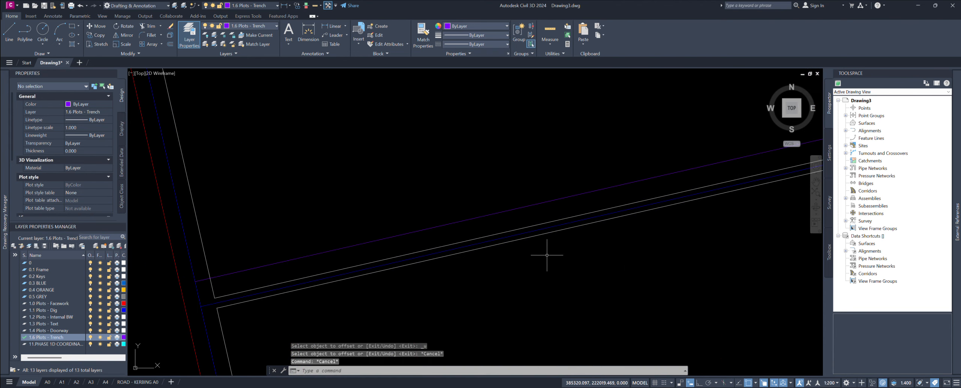
{"action": "type", "text": "o"}
{"action": "key", "text": "Return"}
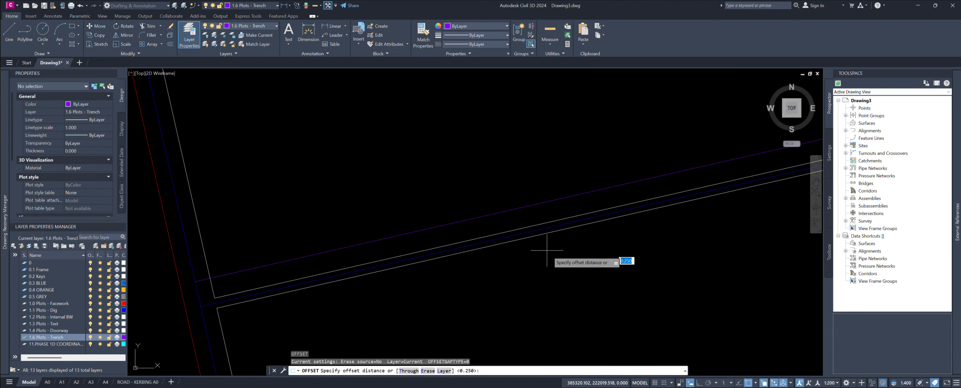
{"action": "key", "text": "Return"}
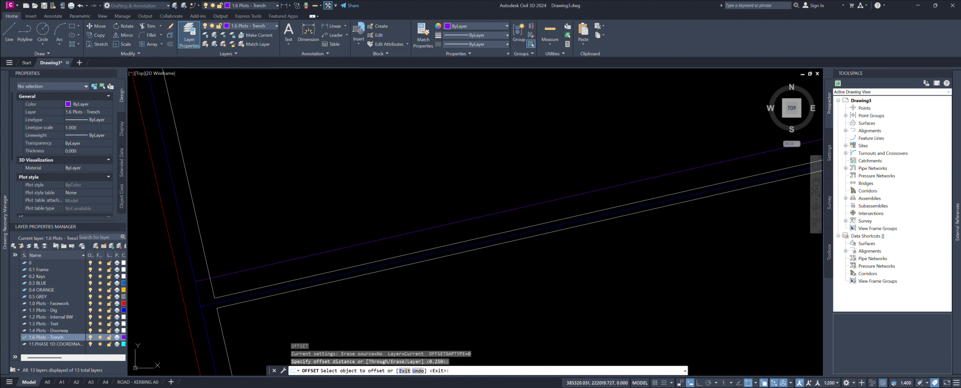
{"action": "left_click", "coordinate": [548, 228]}
{"action": "left_click", "coordinate": [554, 270]}
{"action": "scroll", "coordinate": [469, 266], "scroll_direction": "down", "scroll_amount": 5}
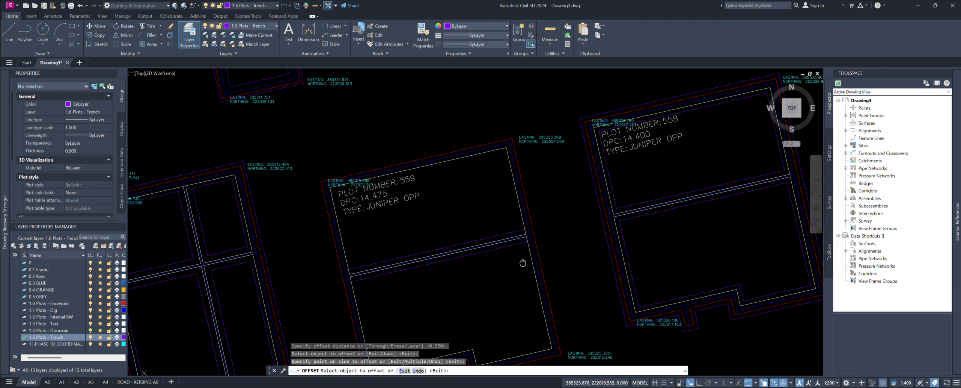
{"action": "key", "text": "Return"}
Step: Offset plot 559's outer dig polyline outward by 0.325 to form the outer trench edge
{"action": "middle_click_drag", "start_coordinate": [540, 198], "coordinate": [527, 199]}
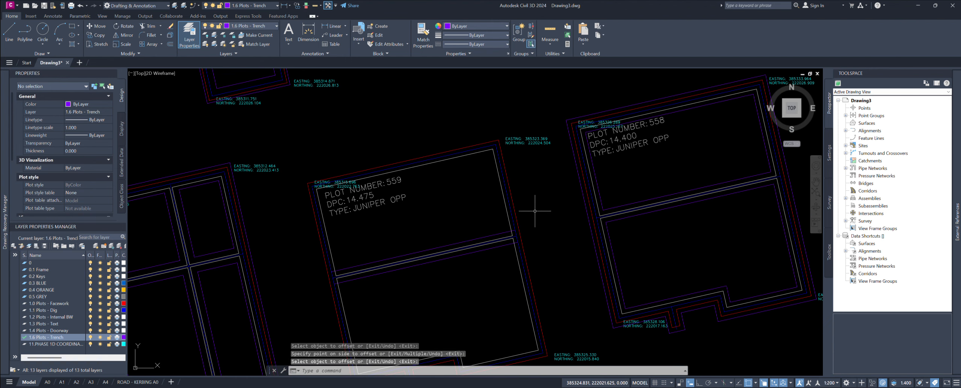
{"action": "key", "text": "Return"}
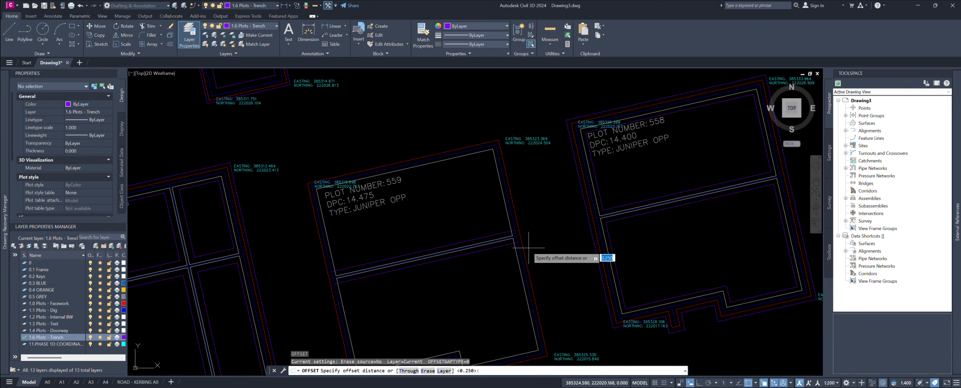
{"action": "key", "text": "Return"}
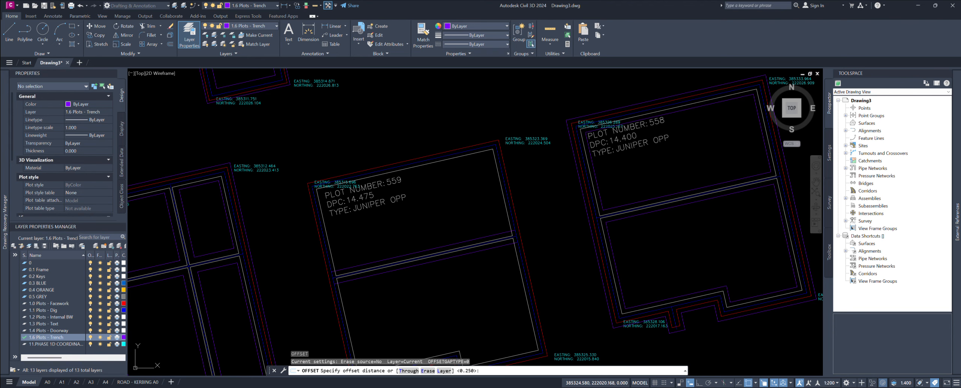
{"action": "scroll", "coordinate": [513, 256], "scroll_direction": "up", "scroll_amount": 5}
{"action": "left_click", "coordinate": [514, 255]}
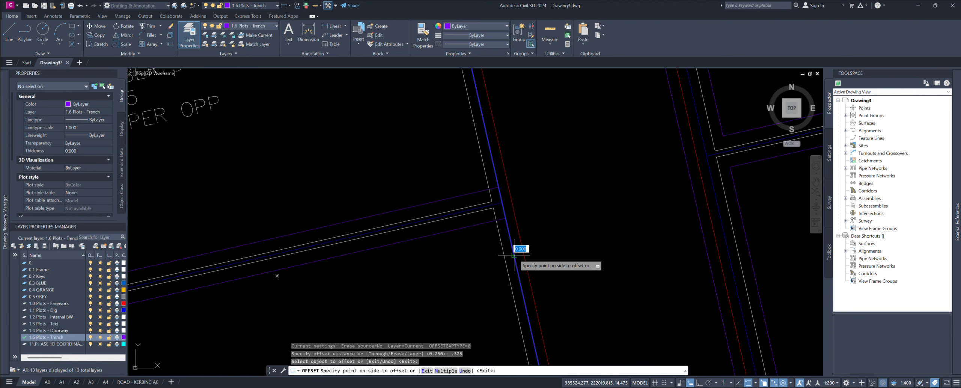
{"action": "left_click", "coordinate": [562, 247]}
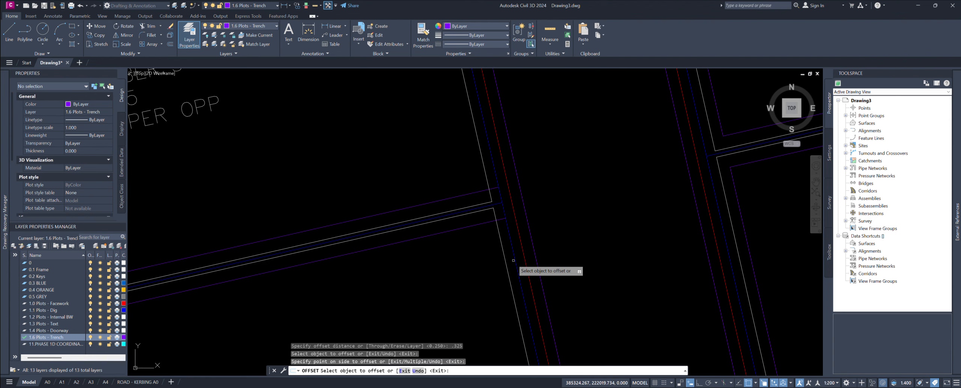
Step: Offset plot 559's outer dig polyline inward by the same 0.325 to form the inner trench edge
{"action": "left_click", "coordinate": [514, 261]}
{"action": "left_click", "coordinate": [514, 260]}
{"action": "scroll", "coordinate": [457, 271], "scroll_direction": "down", "scroll_amount": 5}
{"action": "scroll", "coordinate": [457, 271], "scroll_direction": "up", "scroll_amount": 6}
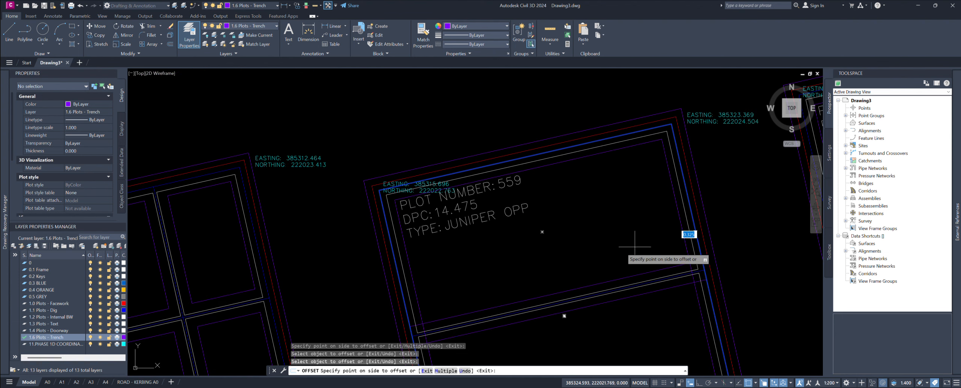
{"action": "left_click", "coordinate": [574, 248]}
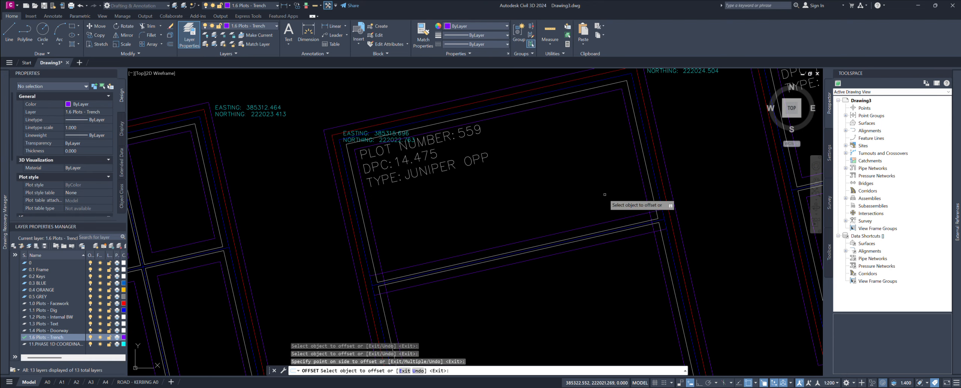
{"action": "scroll", "coordinate": [619, 270], "scroll_direction": "up", "scroll_amount": 5}
{"action": "key", "text": "Escape"}
{"action": "key", "text": "Escape"}
{"action": "key", "text": "Escape"}
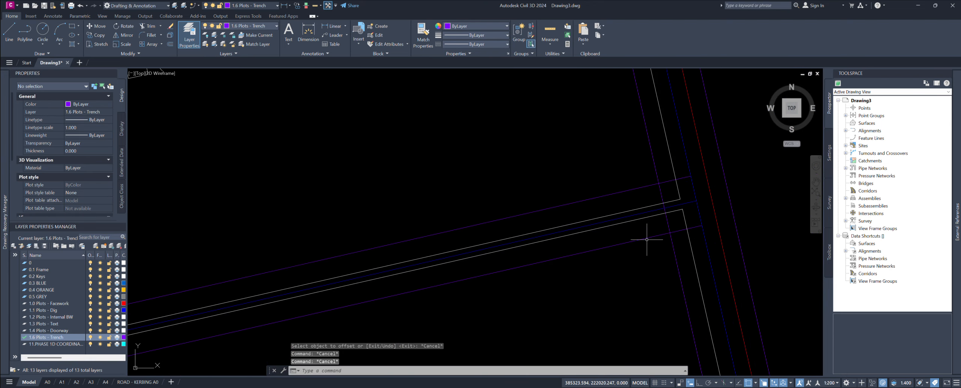
Step: Isolate the 1.6 Plots - Trench layer using the lower internal trench line of plot 559
{"action": "left_click", "coordinate": [644, 241]}
{"action": "key", "text": "Escape"}
{"action": "left_click", "coordinate": [631, 241]}
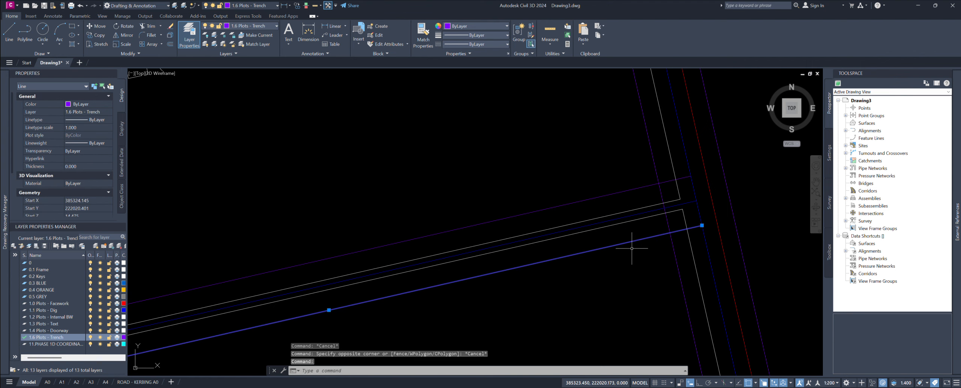
{"action": "scroll", "coordinate": [625, 246], "scroll_direction": "down", "scroll_amount": 5}
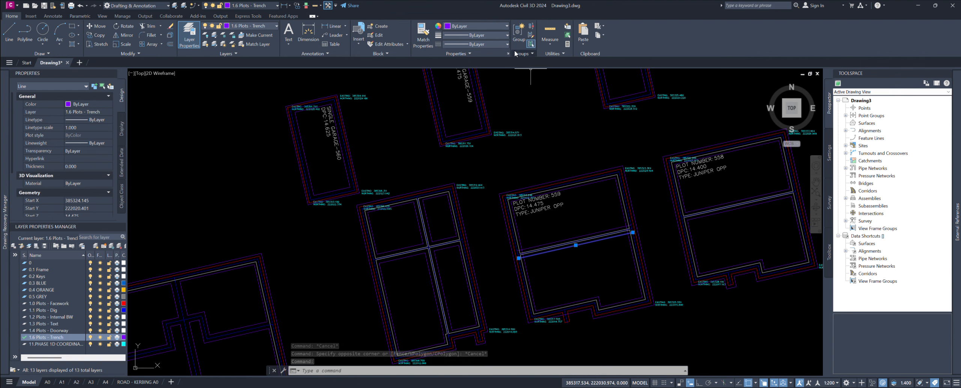
{"action": "middle_click_drag", "start_coordinate": [555, 270], "coordinate": [542, 274]}
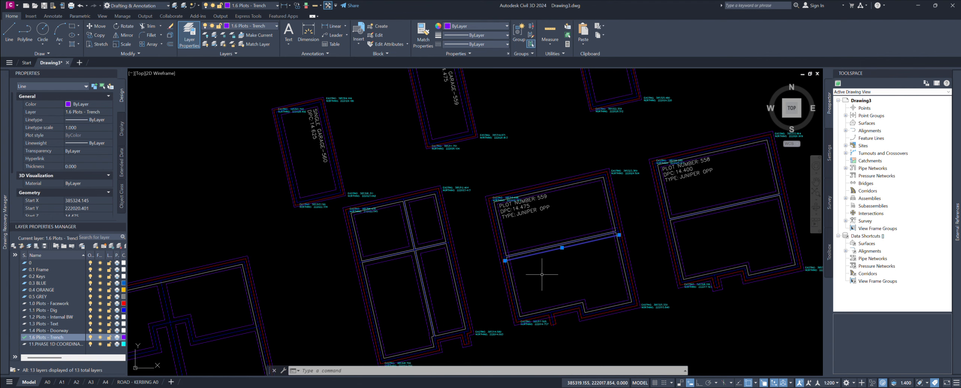
{"action": "left_click", "coordinate": [175, 5]}
{"action": "scroll", "coordinate": [601, 249], "scroll_direction": "up", "scroll_amount": 5}
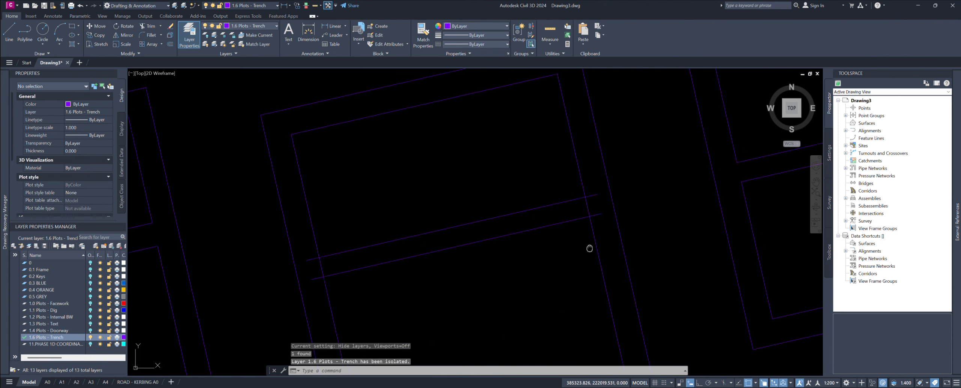
{"action": "key", "text": "Escape"}
{"action": "key", "text": "Escape"}
{"action": "key", "text": "Escape"}
Step: Trim the overlapping internal trench lines and inner trench edge at both junctions, leaving two separate room outlines in plot 559
{"action": "mouse_move", "coordinate": [589, 249]}
{"action": "middle_mouse_down"}
{"action": "mouse_move", "coordinate": [599, 240]}
{"action": "mouse_move", "coordinate": [591, 225]}
{"action": "middle_mouse_up"}
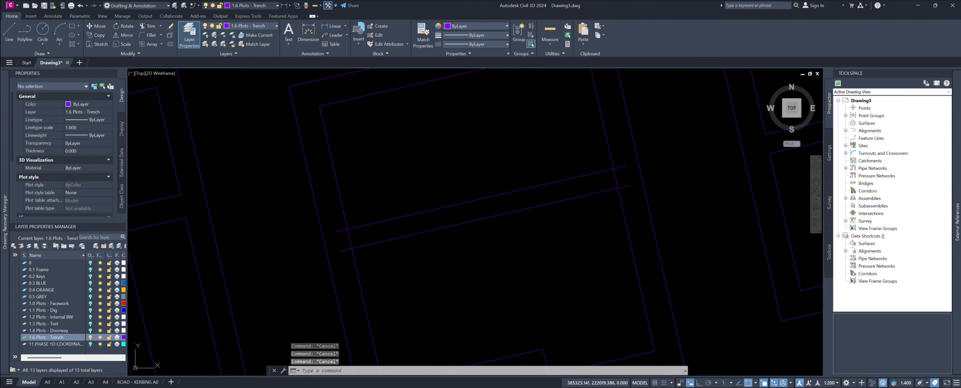
{"action": "type", "text": "tr"}
{"action": "key", "text": "space"}
{"action": "mouse_move", "coordinate": [629, 194]}
{"action": "left_mouse_down"}
{"action": "mouse_move", "coordinate": [620, 160]}
{"action": "mouse_move", "coordinate": [624, 199]}
{"action": "left_mouse_up"}
{"action": "scroll", "coordinate": [432, 230], "scroll_direction": "up", "scroll_amount": 3}
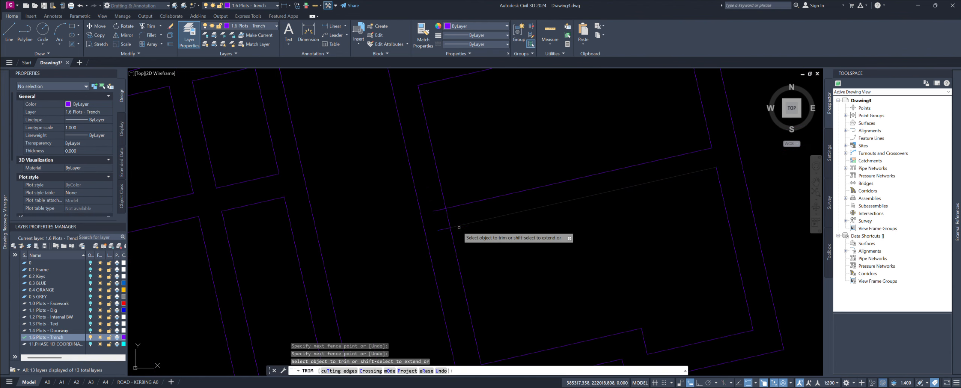
{"action": "left_click_drag", "start_coordinate": [440, 235], "coordinate": [426, 195]}
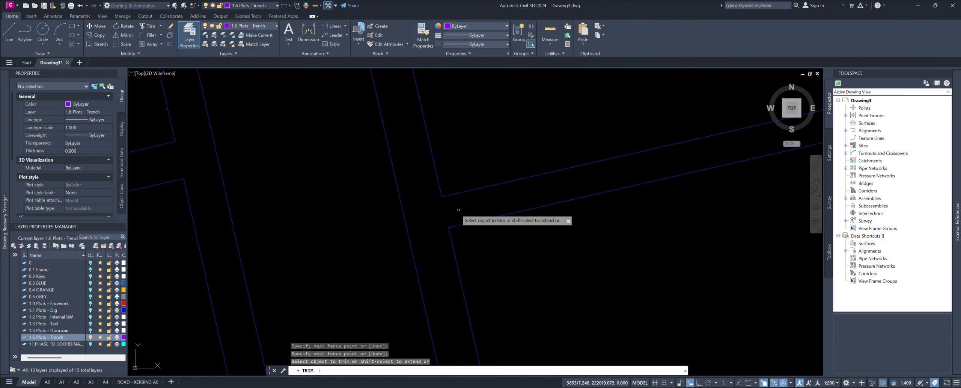
{"action": "scroll", "coordinate": [459, 210], "scroll_direction": "down", "scroll_amount": 4}
{"action": "key", "text": "Return"}
{"action": "scroll", "coordinate": [548, 244], "scroll_direction": "down", "scroll_amount": 2}
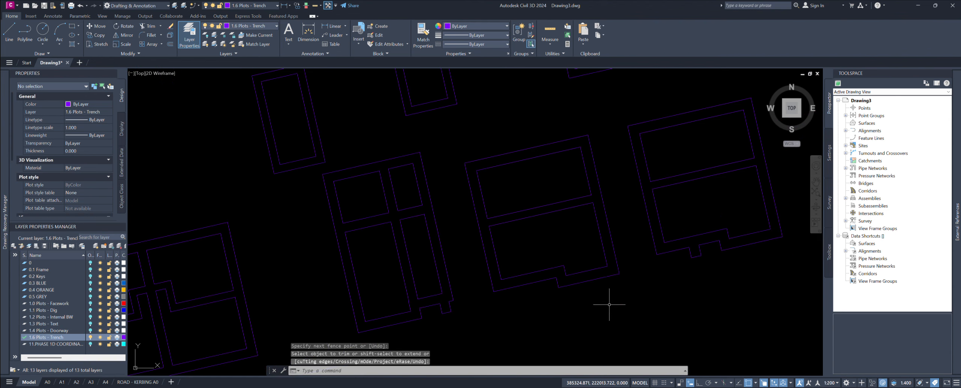
Step: Select all of plot 559's trench linework and join the room outlines into polylines
{"action": "left_click", "coordinate": [624, 318]}
{"action": "left_click", "coordinate": [489, 141]}
{"action": "middle_click_drag", "start_coordinate": [490, 141], "coordinate": [492, 154]}
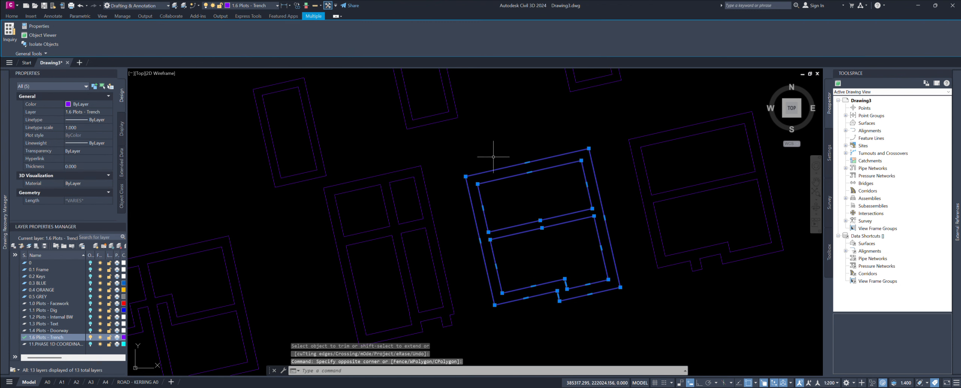
{"action": "type", "text": "j"}
{"action": "key", "text": "Return"}
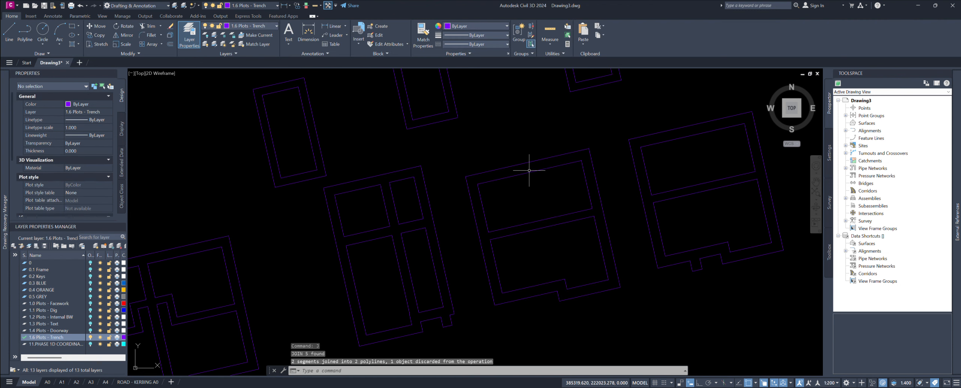
Step: Check the upper room's joined trench polyline and unisolate the layers to bring back the hidden linework
{"action": "left_click", "coordinate": [526, 172]}
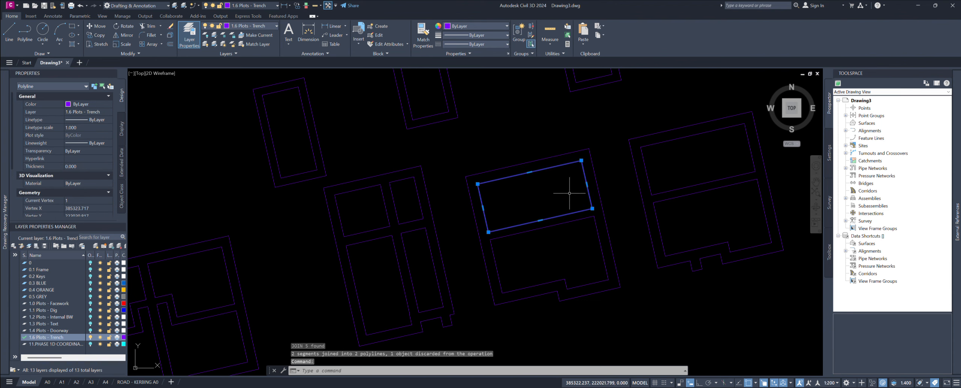
{"action": "mouse_move", "coordinate": [582, 160]}
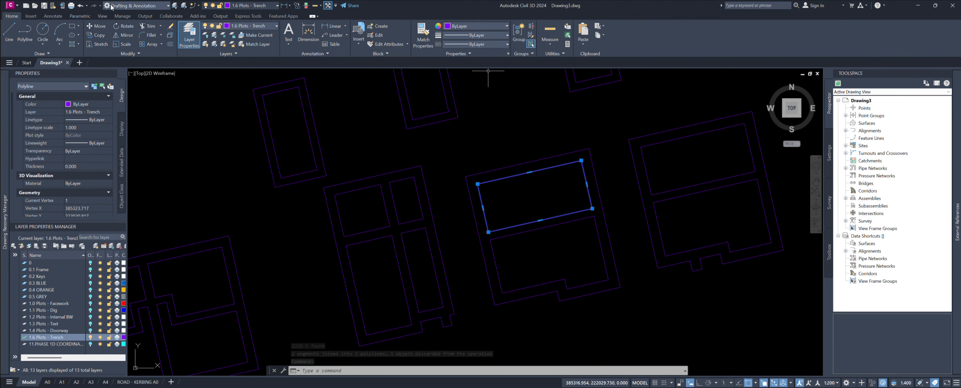
{"action": "left_click", "coordinate": [184, 5]}
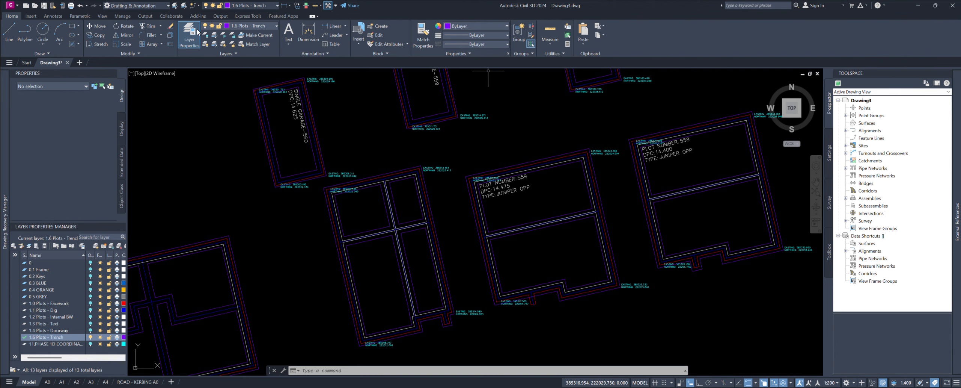
{"action": "scroll", "coordinate": [507, 150], "scroll_direction": "up", "scroll_amount": 5}
{"action": "scroll", "coordinate": [507, 150], "scroll_direction": "down", "scroll_amount": 5}
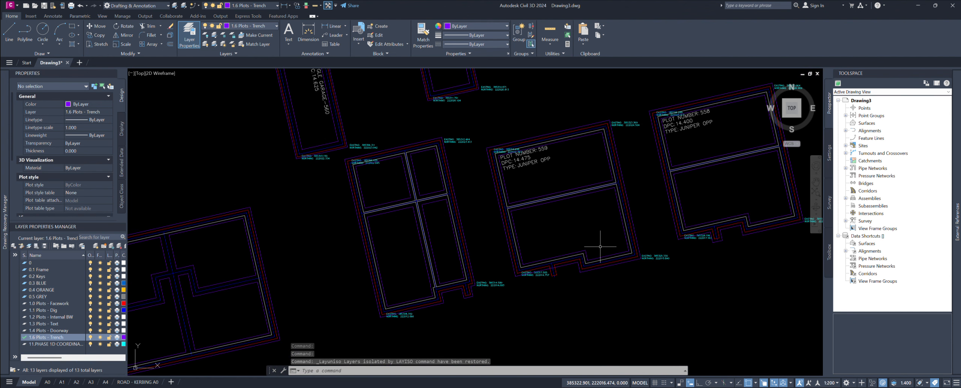
{"action": "scroll", "coordinate": [548, 266], "scroll_direction": "up", "scroll_amount": 3}
{"action": "scroll", "coordinate": [551, 280], "scroll_direction": "down", "scroll_amount": 1}
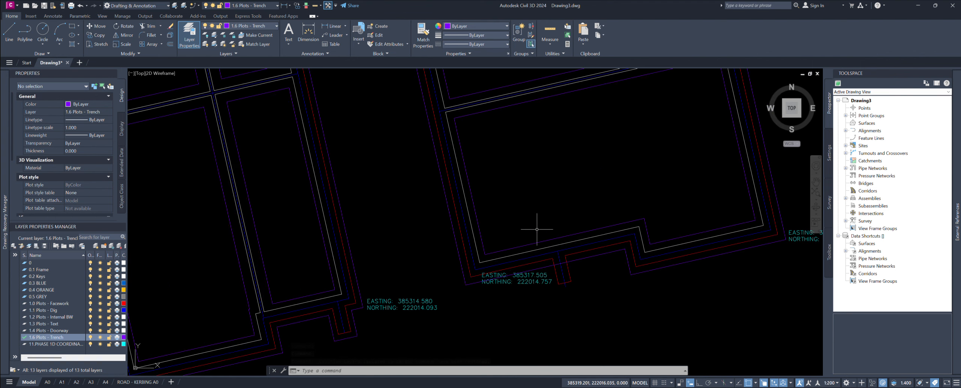
{"action": "scroll", "coordinate": [597, 280], "scroll_direction": "down", "scroll_amount": 1}
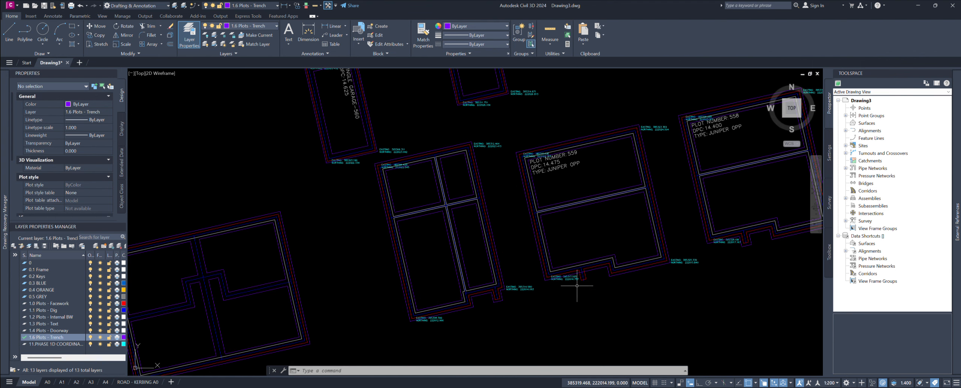
Step: Offset the short dig line in the small projection on plot 559's lower wall by 0.325 to both sides
{"action": "scroll", "coordinate": [575, 280], "scroll_direction": "up", "scroll_amount": 5}
{"action": "scroll", "coordinate": [559, 261], "scroll_direction": "up", "scroll_amount": 2}
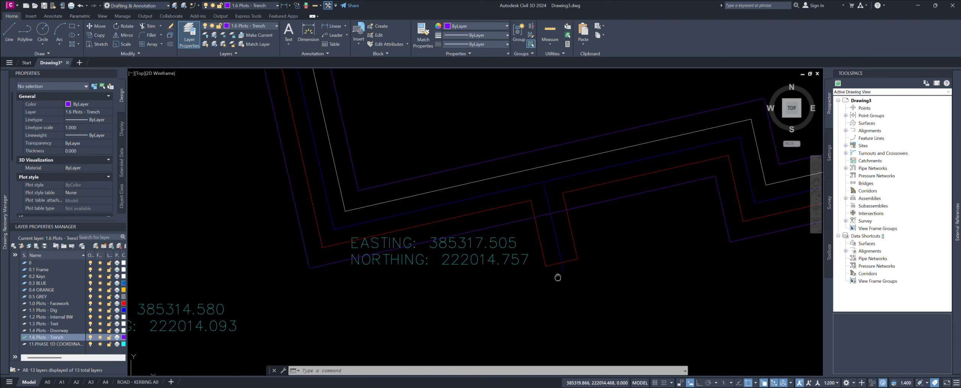
{"action": "key", "text": "Escape"}
{"action": "key", "text": "Escape"}
{"action": "left_click", "coordinate": [554, 242]}
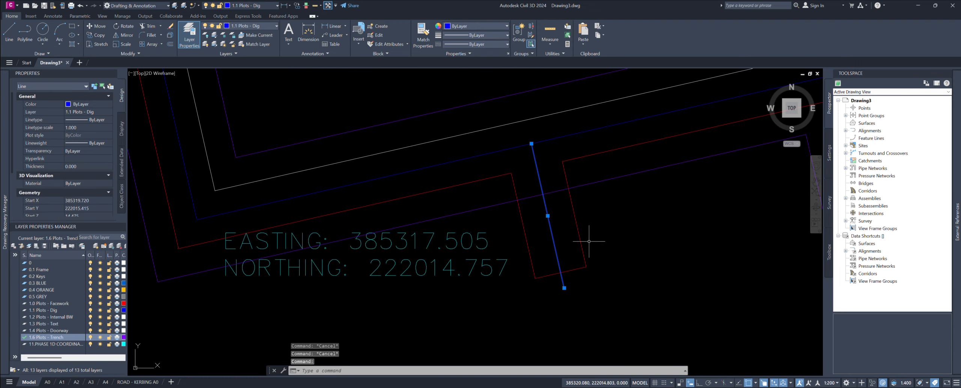
{"action": "middle_click_drag", "start_coordinate": [584, 243], "coordinate": [552, 258]}
{"action": "scroll", "coordinate": [551, 258], "scroll_direction": "down", "scroll_amount": 2}
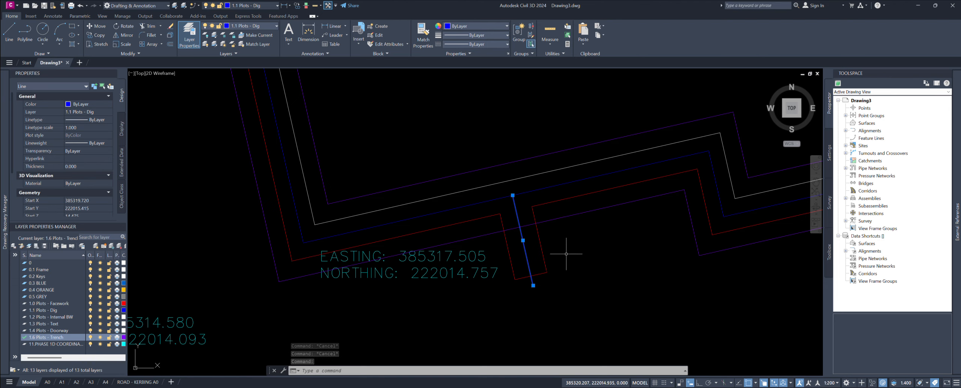
{"action": "middle_click_drag", "start_coordinate": [562, 253], "coordinate": [555, 232]}
{"action": "type", "text": "O"}
{"action": "key", "text": "Return"}
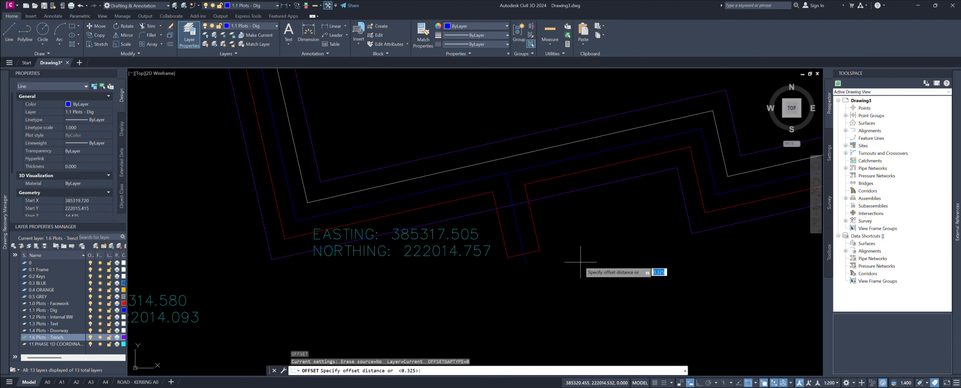
{"action": "key", "text": "Return"}
{"action": "left_click", "coordinate": [611, 262]}
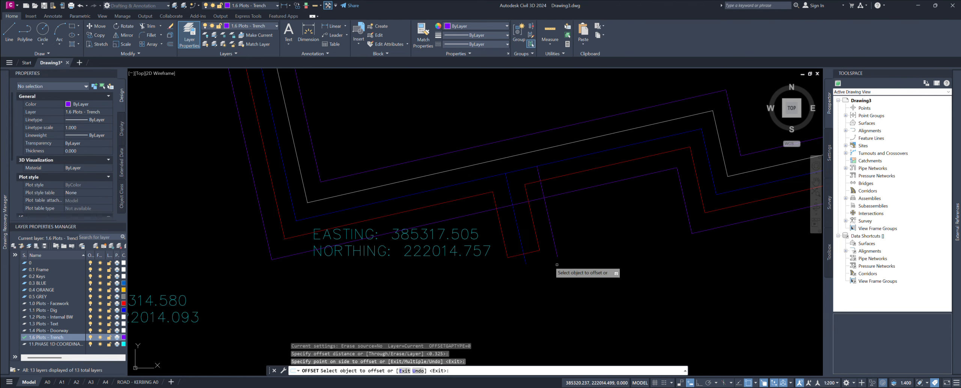
{"action": "left_click", "coordinate": [520, 239]}
{"action": "key", "text": "Escape"}
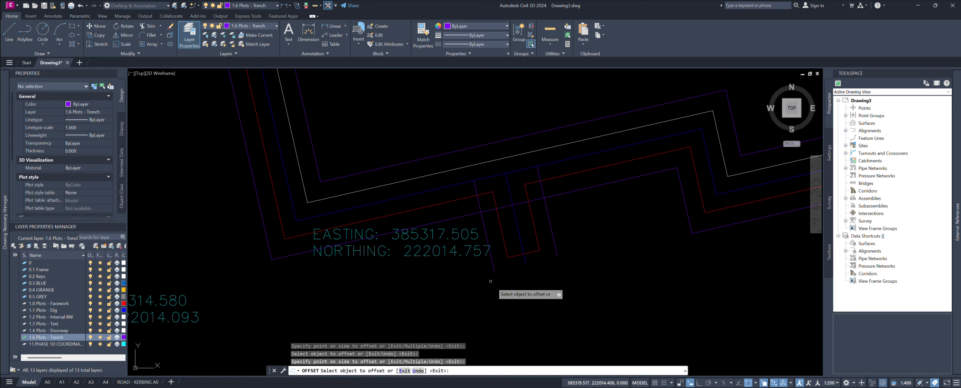
{"action": "key", "text": "Escape"}
Step: Draw a line between the outer ends of the two offset trench lines to close off the projection
{"action": "middle_click_drag", "start_coordinate": [525, 288], "coordinate": [525, 300]}
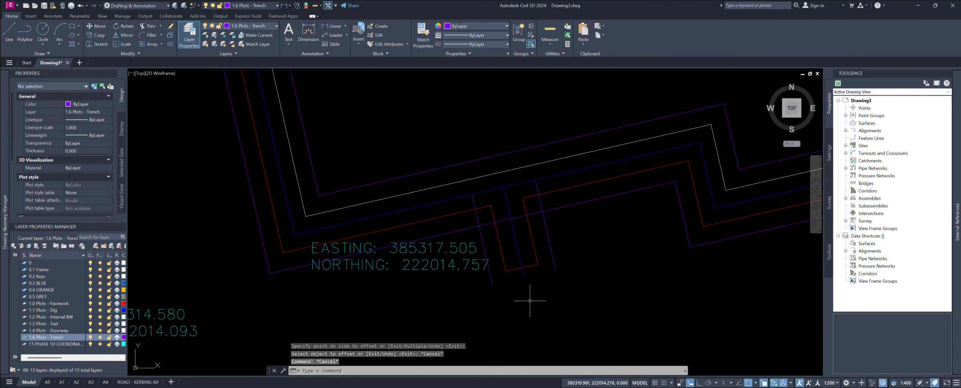
{"action": "type", "text": "l"}
{"action": "key", "text": "Return"}
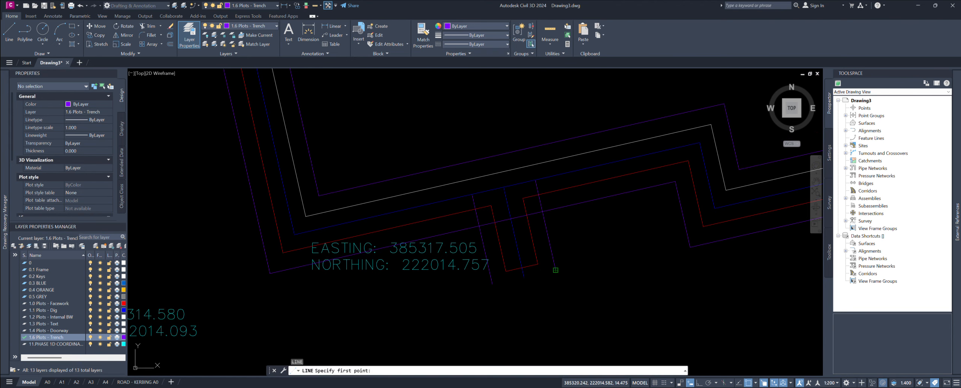
{"action": "left_click", "coordinate": [554, 270]}
{"action": "left_click", "coordinate": [492, 285]}
{"action": "key", "text": "Return"}
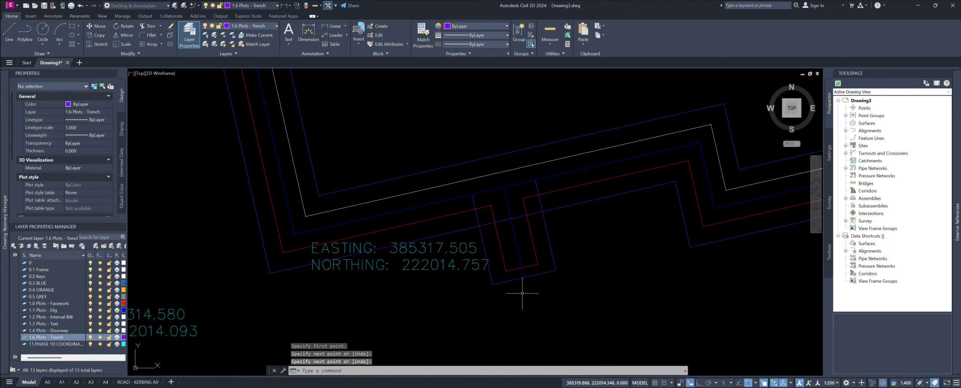
Step: Join the projection's two side lines and its end line into one polyline
{"action": "scroll", "coordinate": [496, 282], "scroll_direction": "up", "scroll_amount": 5}
{"action": "left_click", "coordinate": [490, 309]}
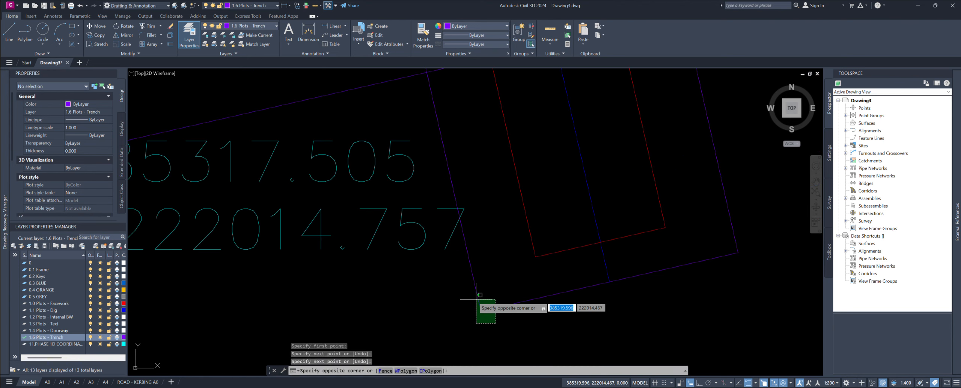
{"action": "left_click", "coordinate": [475, 301]}
{"action": "scroll", "coordinate": [601, 306], "scroll_direction": "down", "scroll_amount": 4}
{"action": "left_click", "coordinate": [650, 315]}
{"action": "key", "text": "Escape"}
{"action": "middle_click_drag", "start_coordinate": [643, 283], "coordinate": [650, 310]}
{"action": "type", "text": "j"}
{"action": "key", "text": "Return"}
Step: Isolate the 1.6 Plots - Trench layer using the projection's trench polyline
{"action": "left_click", "coordinate": [642, 302]}
{"action": "left_click", "coordinate": [632, 300]}
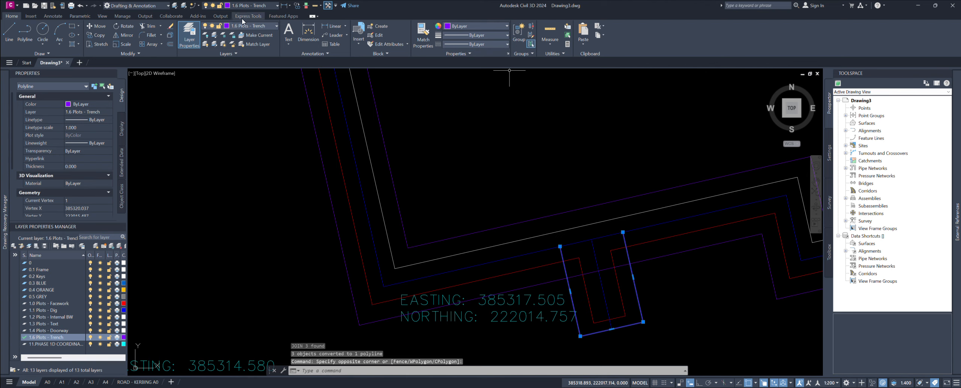
{"action": "left_click", "coordinate": [174, 5]}
{"action": "middle_click_drag", "start_coordinate": [564, 250], "coordinate": [581, 239]}
{"action": "key", "text": "Escape"}
{"action": "key", "text": "Escape"}
Step: Trim the overlapping ends and the outer trench edge where the projection meets plot 559's outline
{"action": "type", "text": "tr"}
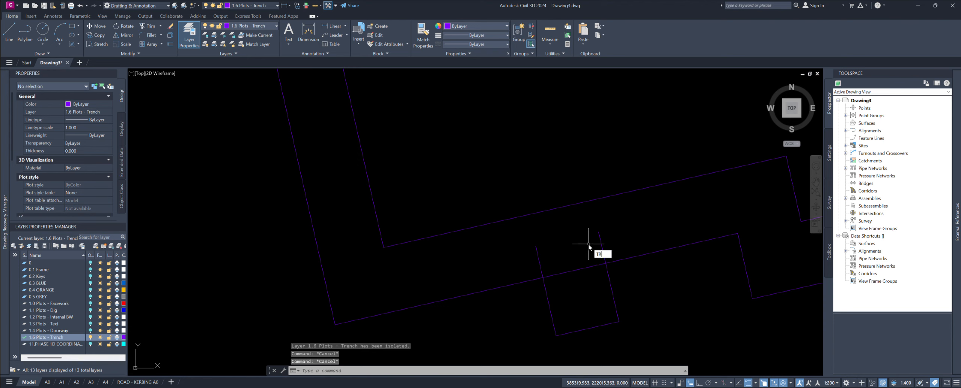
{"action": "key", "text": "Return"}
{"action": "mouse_move", "coordinate": [619, 247]}
{"action": "left_mouse_down"}
{"action": "mouse_move", "coordinate": [578, 252]}
{"action": "mouse_move", "coordinate": [575, 242]}
{"action": "mouse_move", "coordinate": [582, 274]}
{"action": "mouse_move", "coordinate": [601, 265]}
{"action": "left_mouse_up"}
{"action": "key", "text": "Escape"}
{"action": "key", "text": "Escape"}
{"action": "scroll", "coordinate": [638, 242], "scroll_direction": "down", "scroll_amount": 7}
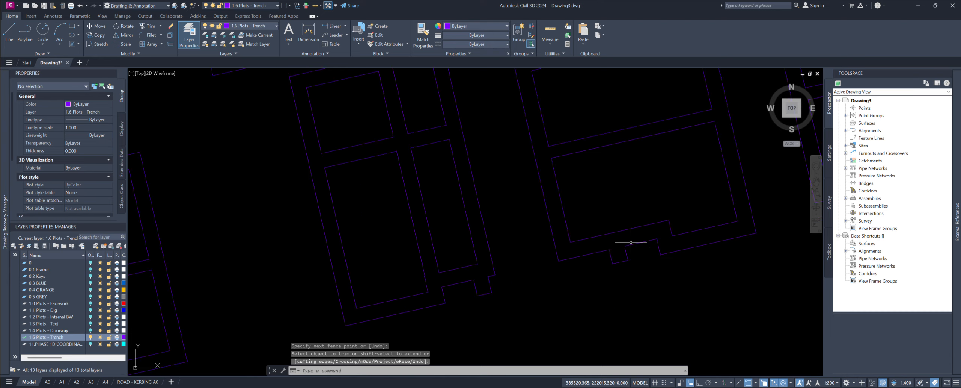
Step: Join all of plot 559's trench linework into polylines and unisolate the layers
{"action": "scroll", "coordinate": [620, 319], "scroll_direction": "down", "scroll_amount": 2}
{"action": "left_click", "coordinate": [655, 326]}
{"action": "left_click", "coordinate": [563, 200]}
{"action": "type", "text": "j"}
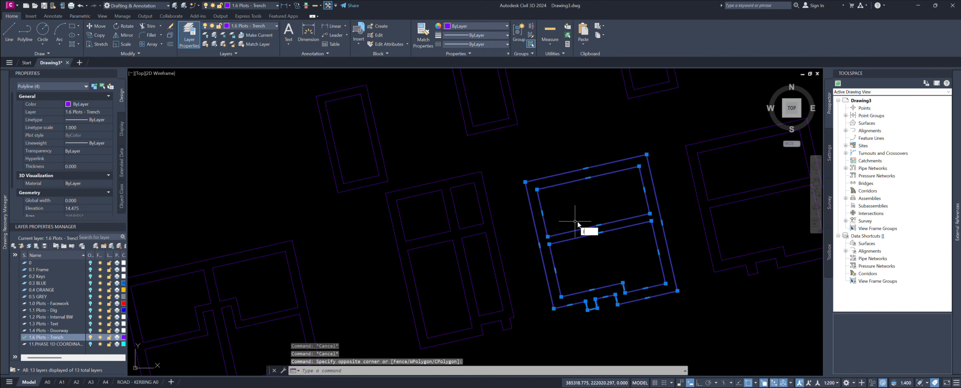
{"action": "key", "text": "Return"}
{"action": "left_click", "coordinate": [185, 5]}
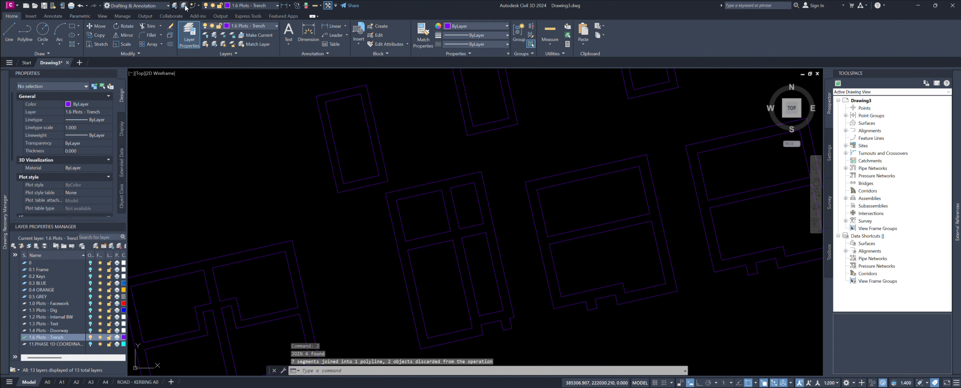
Step: Select all of plot 559's objects and check the start and end Z values of its lines
{"action": "mouse_move", "coordinate": [666, 312]}
{"action": "left_mouse_down"}
{"action": "mouse_move", "coordinate": [699, 297]}
{"action": "mouse_move", "coordinate": [677, 148]}
{"action": "mouse_move", "coordinate": [522, 154]}
{"action": "mouse_move", "coordinate": [517, 202]}
{"action": "mouse_move", "coordinate": [550, 336]}
{"action": "mouse_move", "coordinate": [563, 326]}
{"action": "left_mouse_up"}
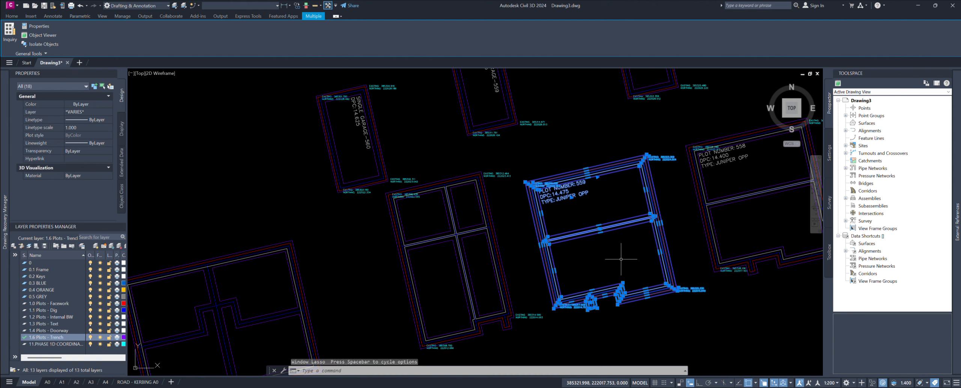
{"action": "mouse_move", "coordinate": [5, 158]}
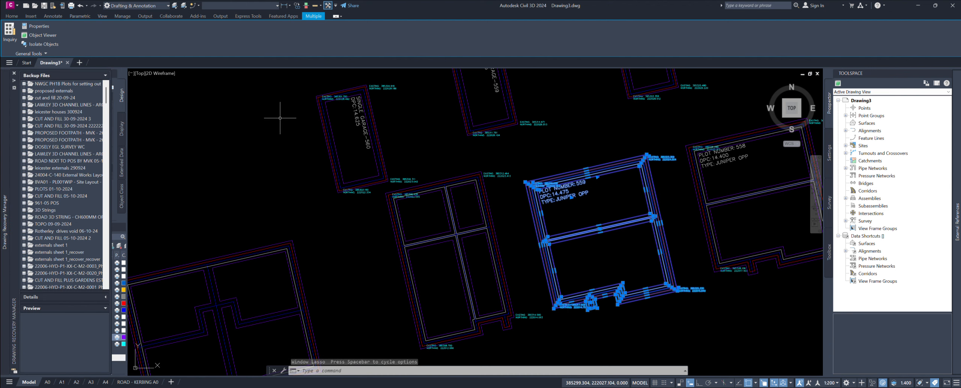
{"action": "left_click", "coordinate": [63, 86]}
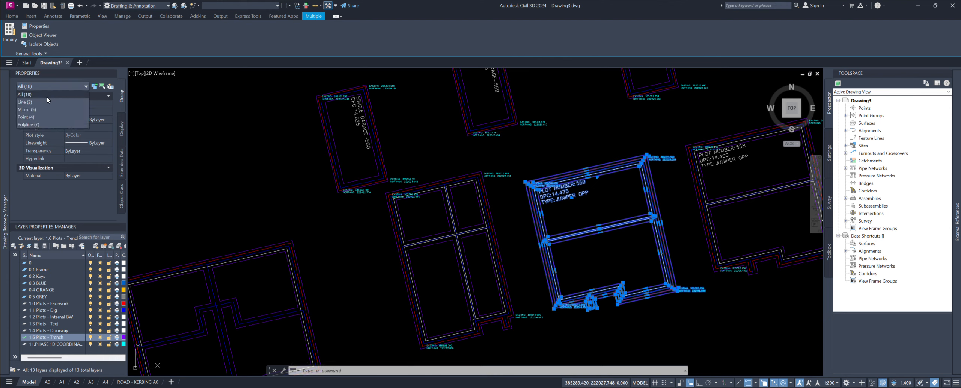
{"action": "left_click", "coordinate": [26, 103]}
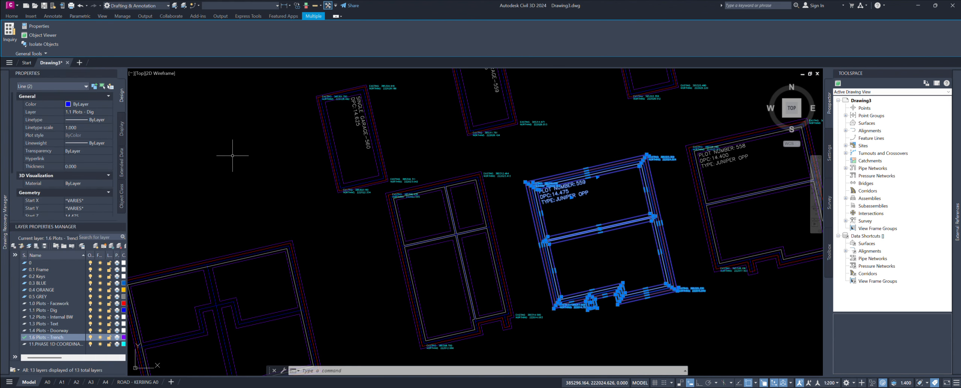
{"action": "scroll", "coordinate": [100, 180], "scroll_direction": "down", "scroll_amount": 1}
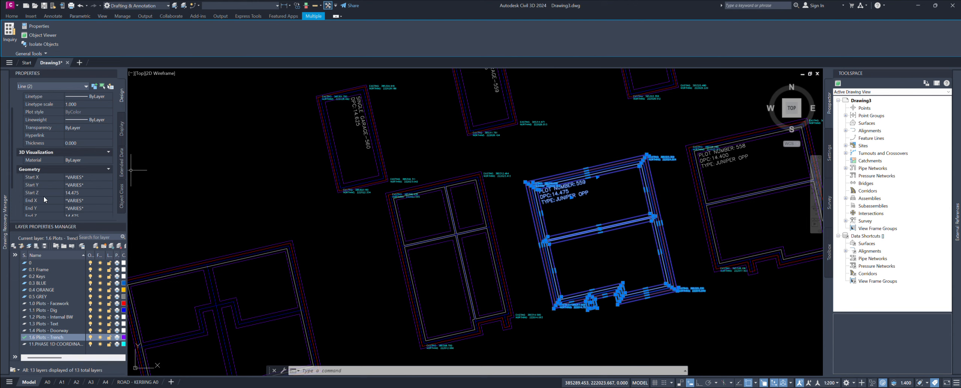
{"action": "scroll", "coordinate": [44, 172], "scroll_direction": "down", "scroll_amount": 2}
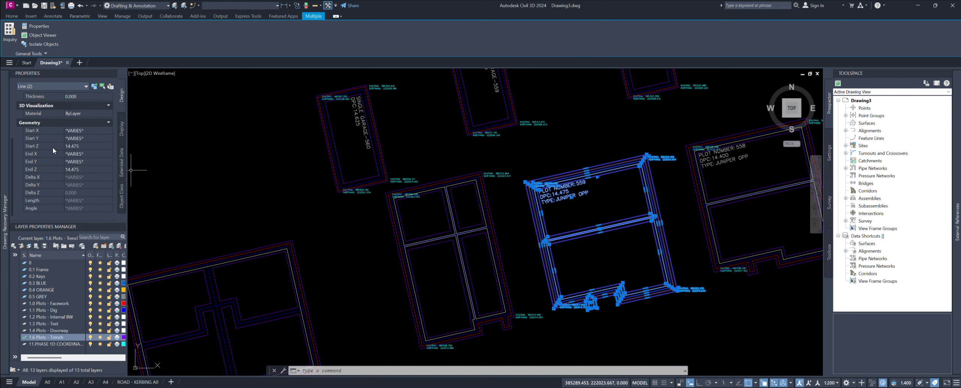
Step: Set the Position Z of plot 559's selected MText objects to 14.475
{"action": "left_click", "coordinate": [52, 87]}
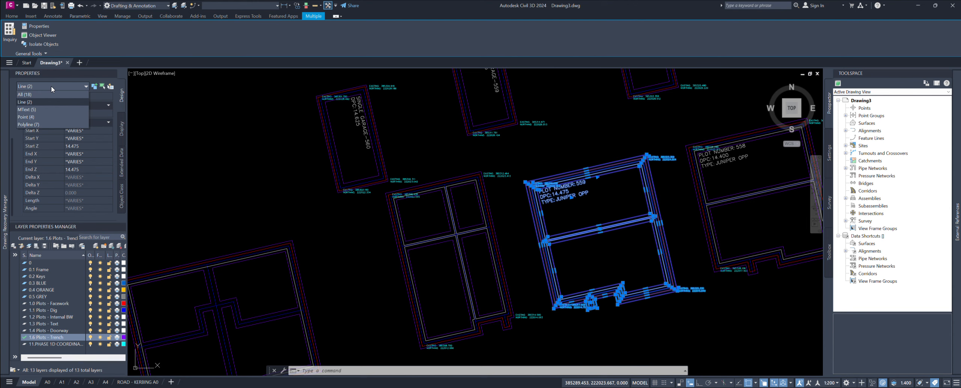
{"action": "left_click", "coordinate": [24, 110]}
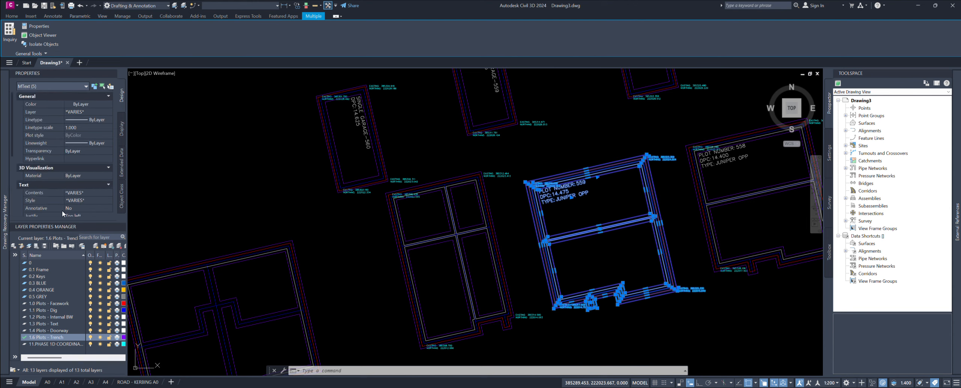
{"action": "scroll", "coordinate": [96, 135], "scroll_direction": "down", "scroll_amount": 5}
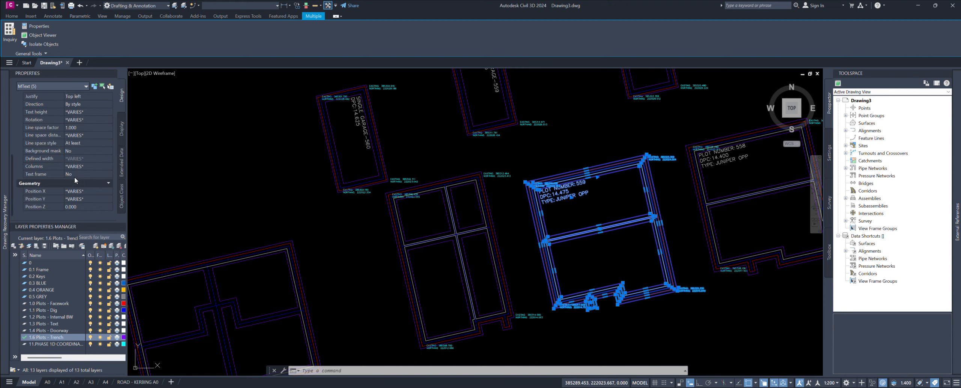
{"action": "left_click", "coordinate": [79, 207]}
{"action": "type", "text": "14.475"}
Step: Set the Position Z of plot 559's selected points to 14.475
{"action": "left_click", "coordinate": [49, 86]}
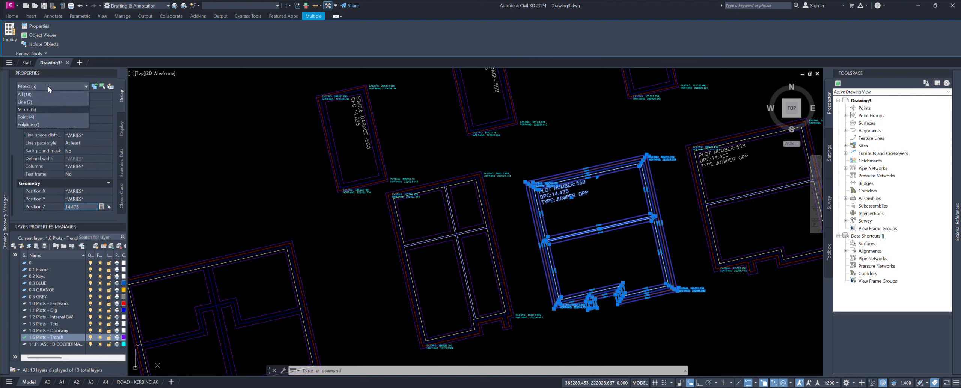
{"action": "left_click", "coordinate": [26, 117]}
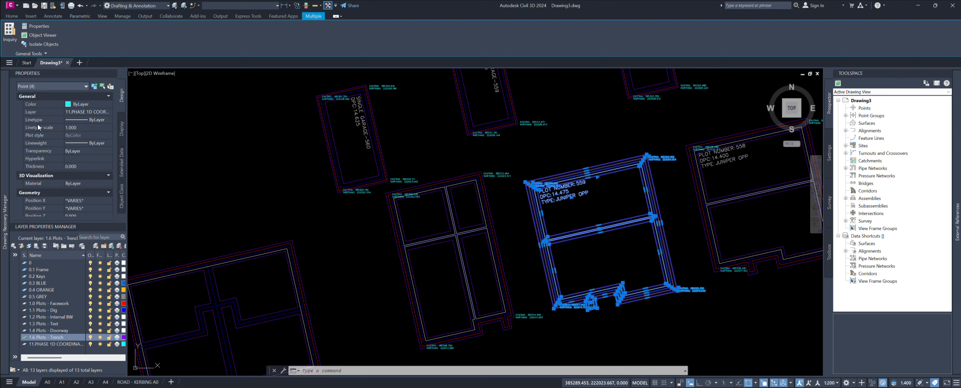
{"action": "left_click", "coordinate": [72, 205]}
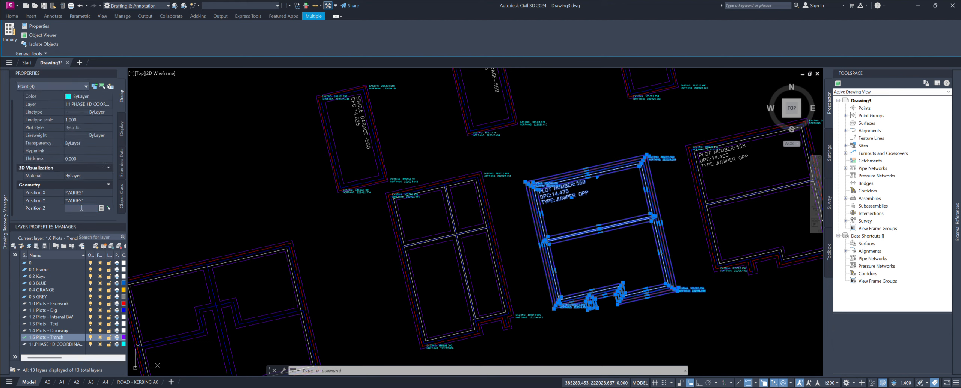
{"action": "type", "text": "1"}
{"action": "type", "text": "14.4"}
{"action": "key", "text": "Return"}
Step: Check the elevation of plot 559's selected polylines against the DPC level in its plot label
{"action": "left_click", "coordinate": [67, 87]}
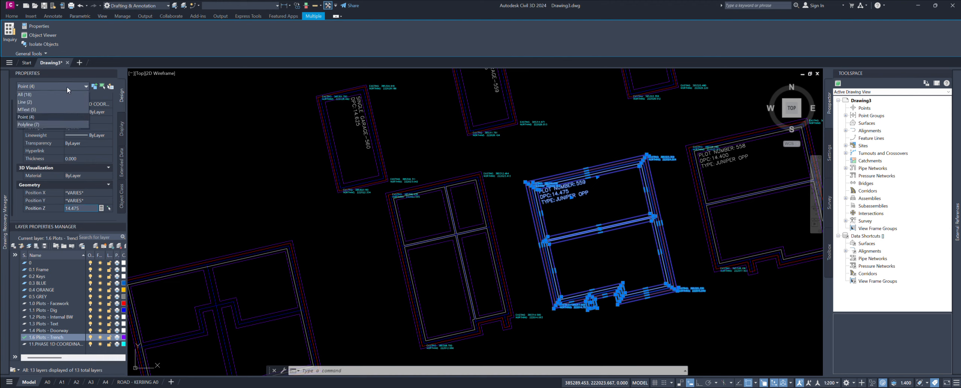
{"action": "left_click", "coordinate": [24, 123]}
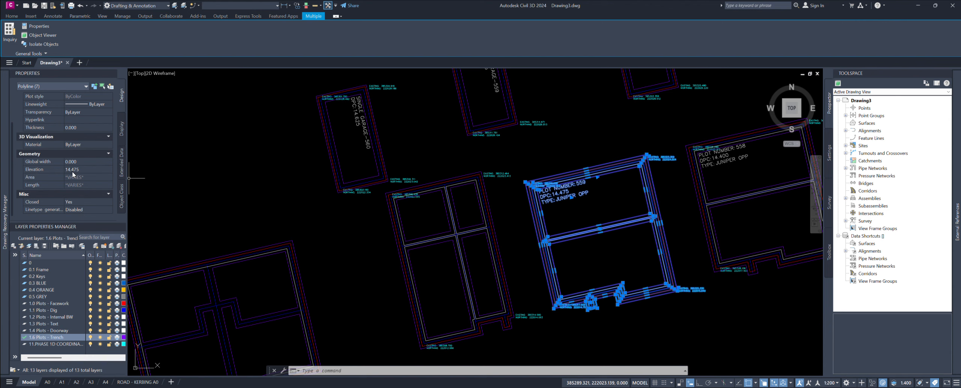
{"action": "middle_click_drag", "start_coordinate": [431, 228], "coordinate": [382, 220]}
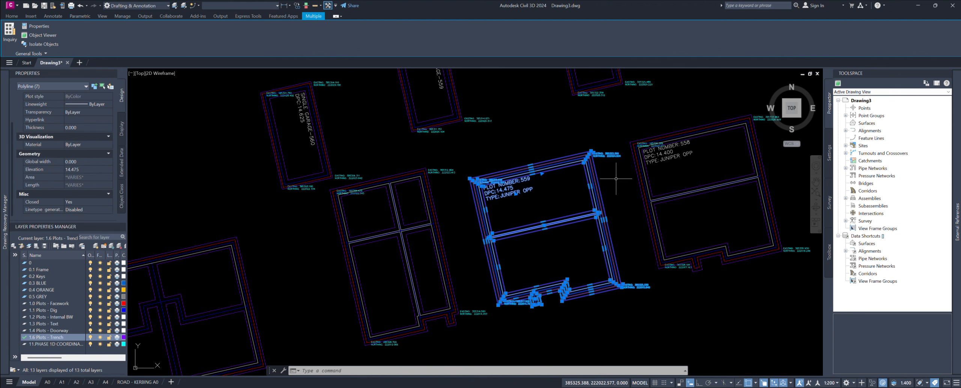
{"action": "scroll", "coordinate": [506, 182], "scroll_direction": "up", "scroll_amount": 4}
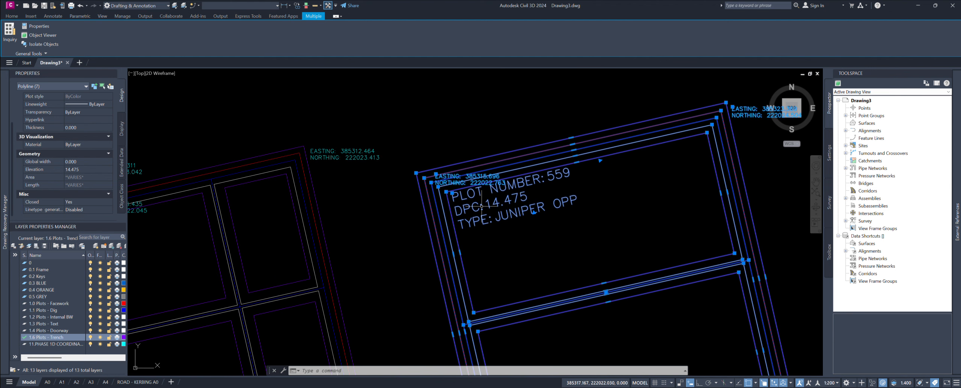
{"action": "scroll", "coordinate": [482, 206], "scroll_direction": "down", "scroll_amount": 5}
{"action": "scroll", "coordinate": [493, 264], "scroll_direction": "up", "scroll_amount": 3}
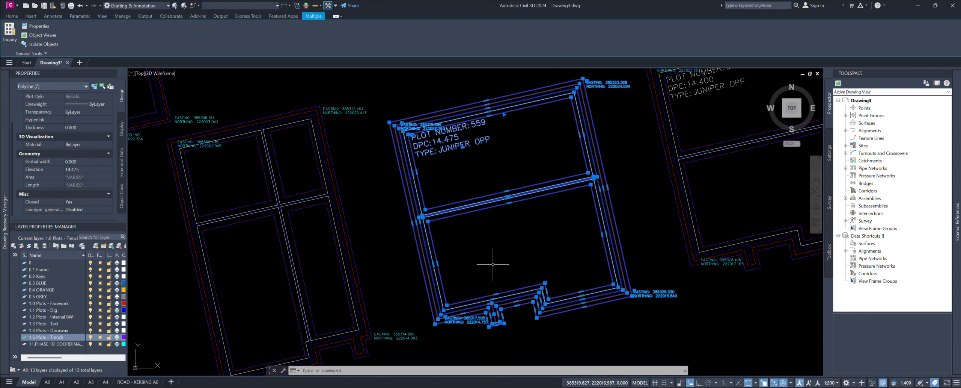
Step: Examine plot 559's selected objects in 3D with the Object Viewer
{"action": "right_click", "coordinate": [460, 274]}
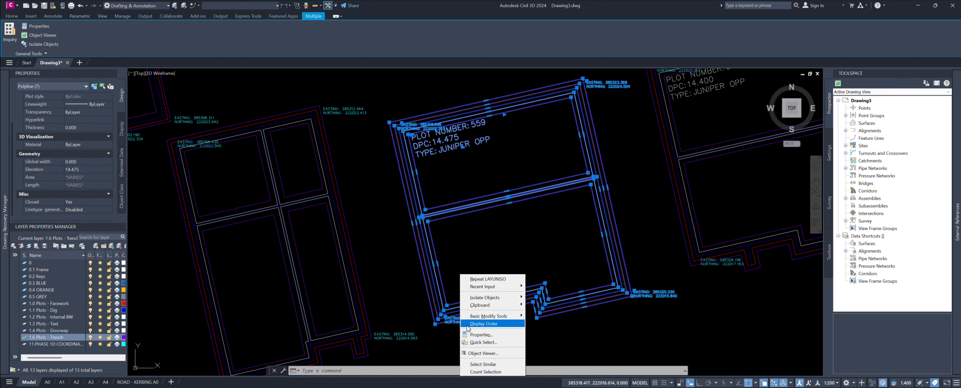
{"action": "left_click", "coordinate": [484, 353]}
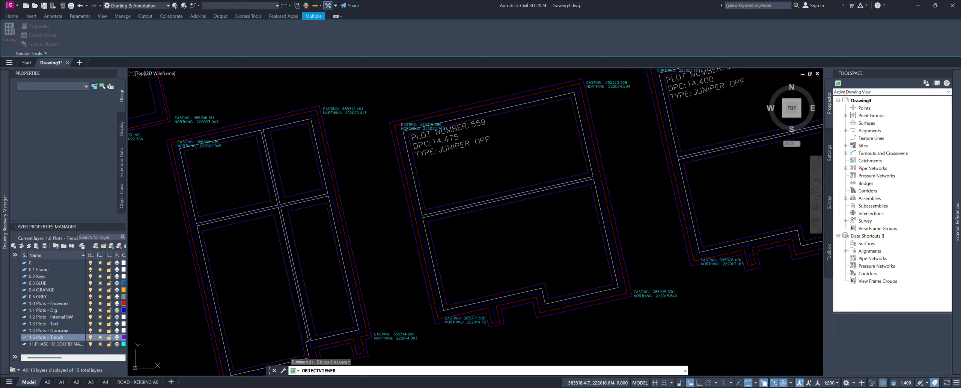
{"action": "left_click_drag", "start_coordinate": [960, 142], "coordinate": [176, 1]}
{"action": "left_click_drag", "start_coordinate": [478, 261], "coordinate": [548, 292]}
{"action": "left_click", "coordinate": [953, 4]}
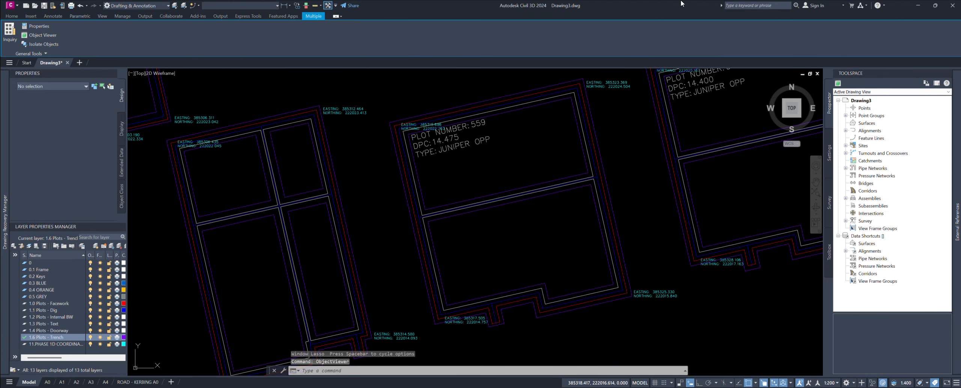
Step: Create a TIN surface named PLOTS
{"action": "middle_click_drag", "start_coordinate": [600, 207], "coordinate": [600, 202]}
{"action": "middle_click_drag", "start_coordinate": [636, 179], "coordinate": [633, 191]}
{"action": "right_click", "coordinate": [867, 123]}
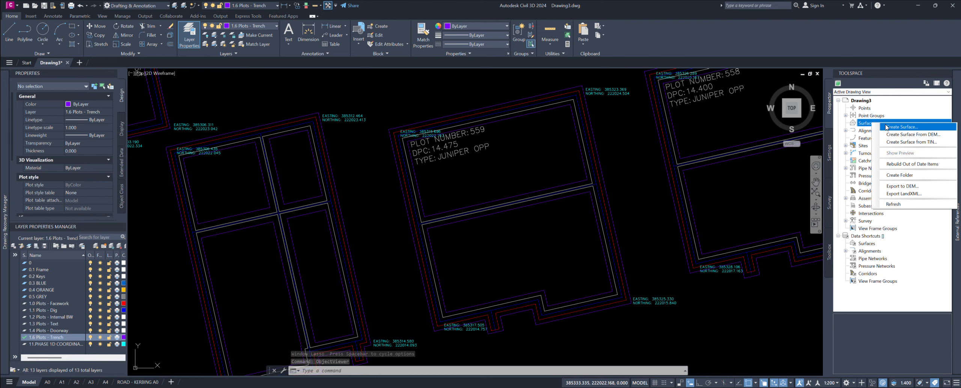
{"action": "left_click", "coordinate": [890, 128]}
{"action": "left_click_drag", "start_coordinate": [298, 148], "coordinate": [475, 129]}
{"action": "left_click", "coordinate": [515, 176]}
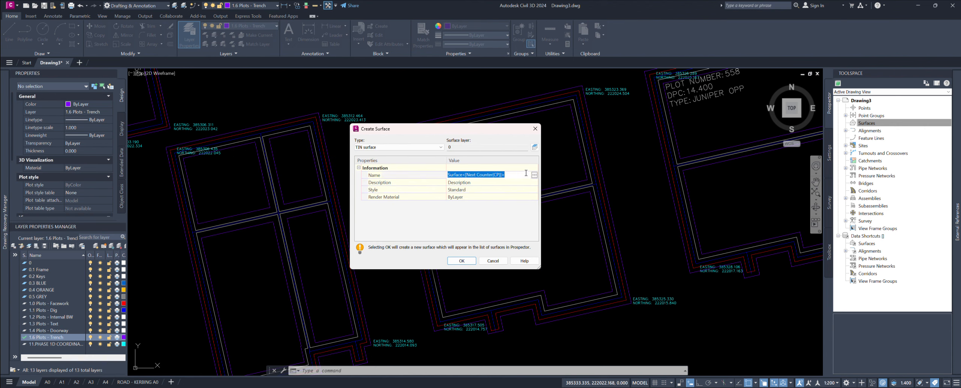
{"action": "type", "text": "PLOTS"}
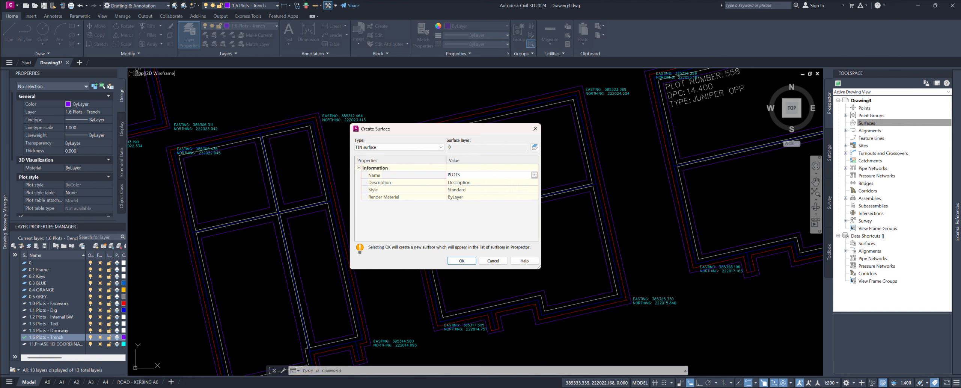
{"action": "left_click", "coordinate": [460, 260]}
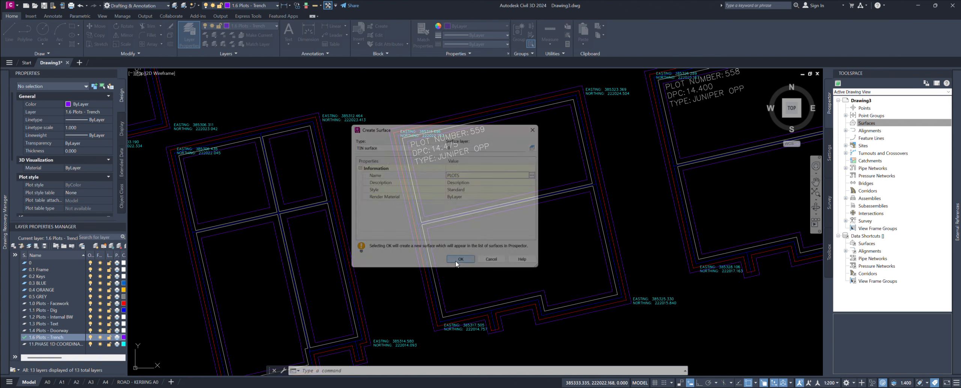
Step: Turn on automatic rebuilding for the PLOTS surface and expand its definition
{"action": "left_click", "coordinate": [847, 123]}
{"action": "left_click", "coordinate": [853, 130]}
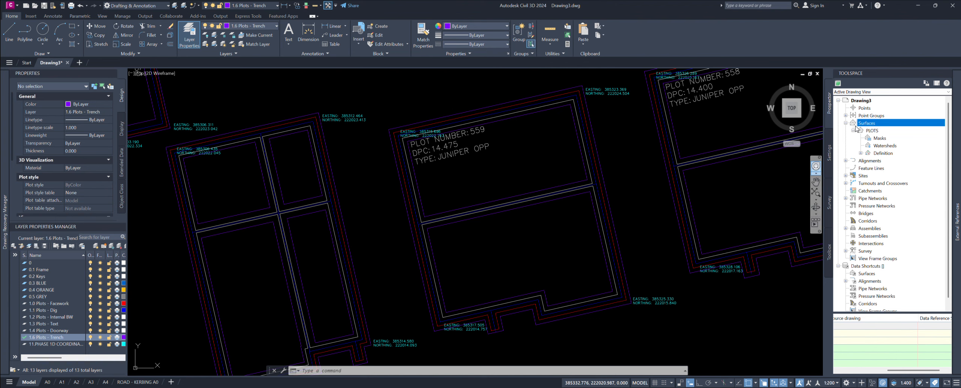
{"action": "left_click", "coordinate": [874, 131]}
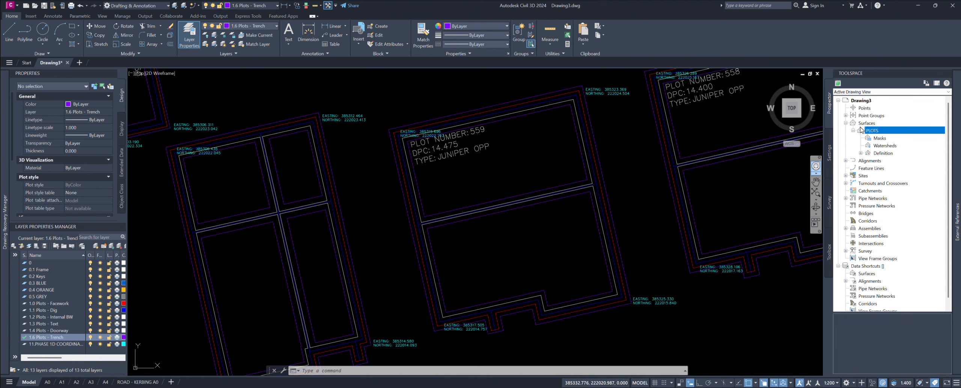
{"action": "right_click", "coordinate": [875, 134]}
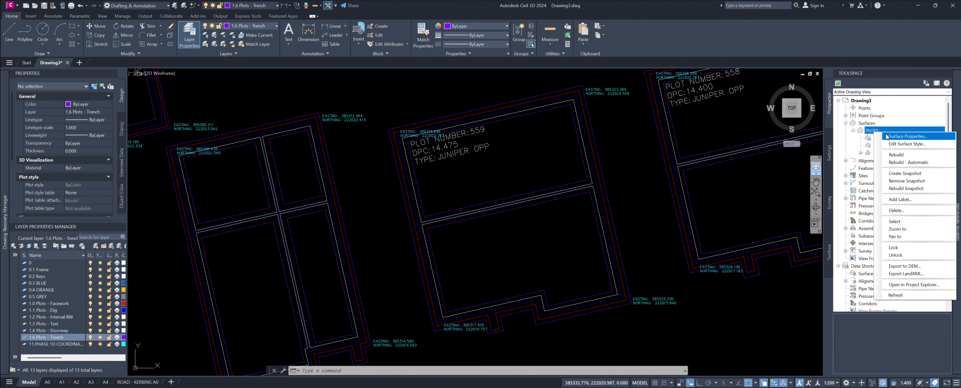
{"action": "left_click", "coordinate": [900, 162]}
{"action": "middle_click_drag", "start_coordinate": [578, 259], "coordinate": [565, 261]}
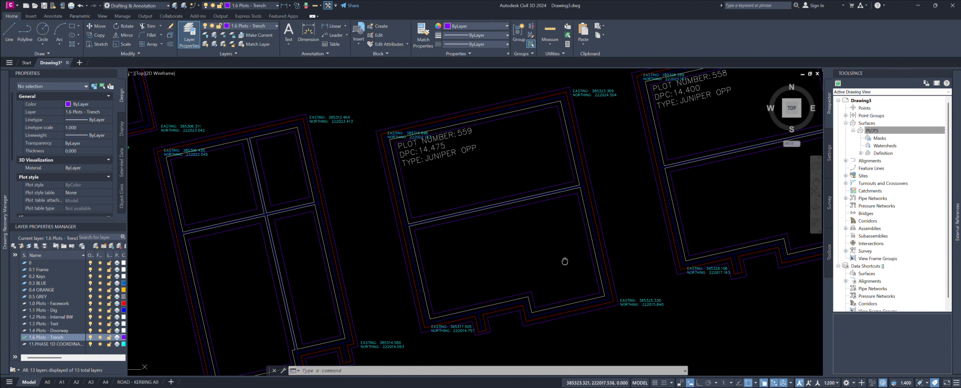
{"action": "scroll", "coordinate": [567, 260], "scroll_direction": "down", "scroll_amount": 2}
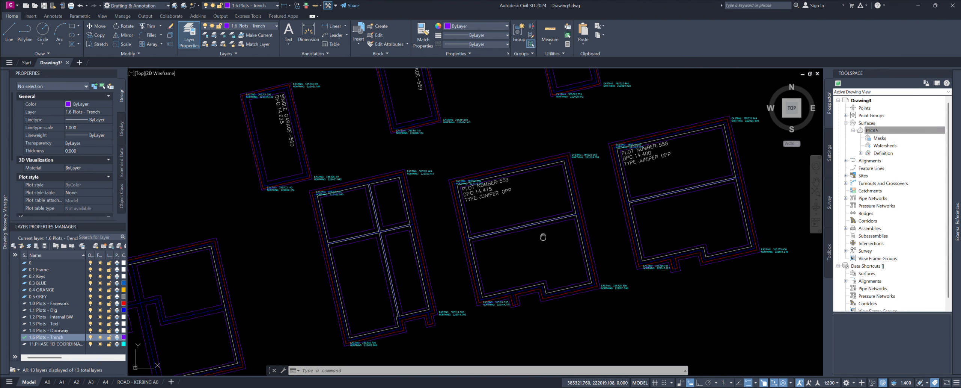
{"action": "middle_click_drag", "start_coordinate": [543, 237], "coordinate": [542, 234]}
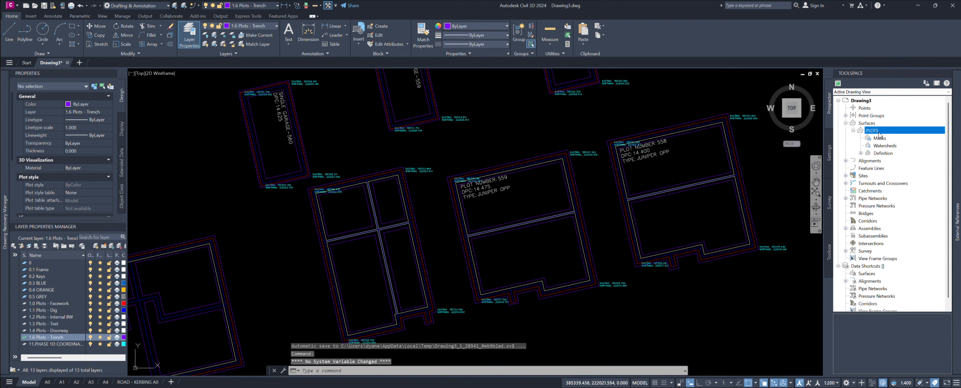
{"action": "left_click", "coordinate": [861, 153]}
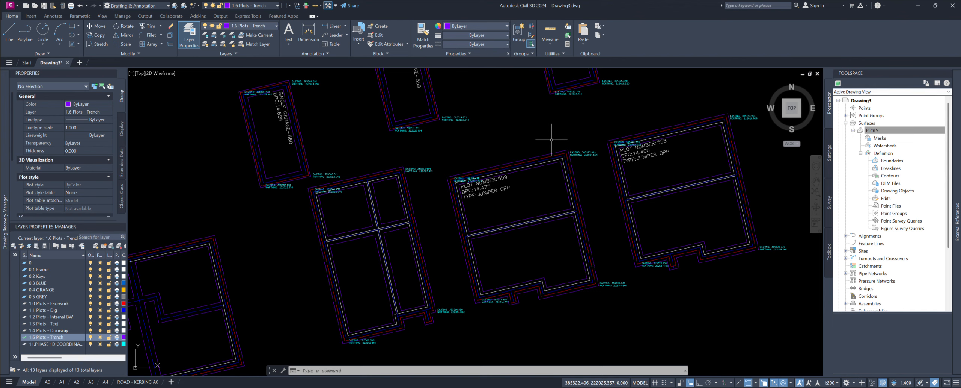
{"action": "mouse_move", "coordinate": [559, 143]}
{"action": "left_mouse_down"}
{"action": "mouse_move", "coordinate": [463, 160]}
{"action": "mouse_move", "coordinate": [443, 176]}
{"action": "mouse_move", "coordinate": [466, 278]}
{"action": "mouse_move", "coordinate": [488, 321]}
{"action": "mouse_move", "coordinate": [534, 334]}
{"action": "mouse_move", "coordinate": [628, 287]}
{"action": "mouse_move", "coordinate": [566, 147]}
{"action": "left_mouse_up"}
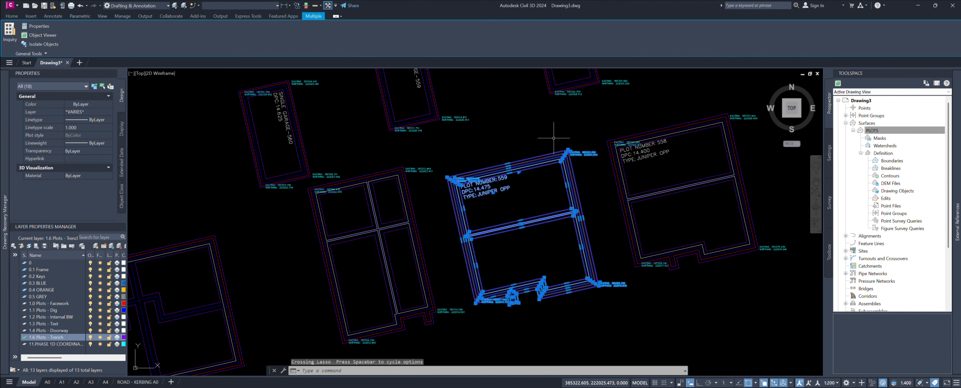
{"action": "scroll", "coordinate": [552, 196], "scroll_direction": "up", "scroll_amount": 4}
{"action": "key", "text": "Escape"}
{"action": "key", "text": "Escape"}
Step: Add plot 559's outer and two inner trench polylines to the PLOTS surface as Standard breaklines with the description PLOT 559
{"action": "scroll", "coordinate": [575, 184], "scroll_direction": "down", "scroll_amount": 2}
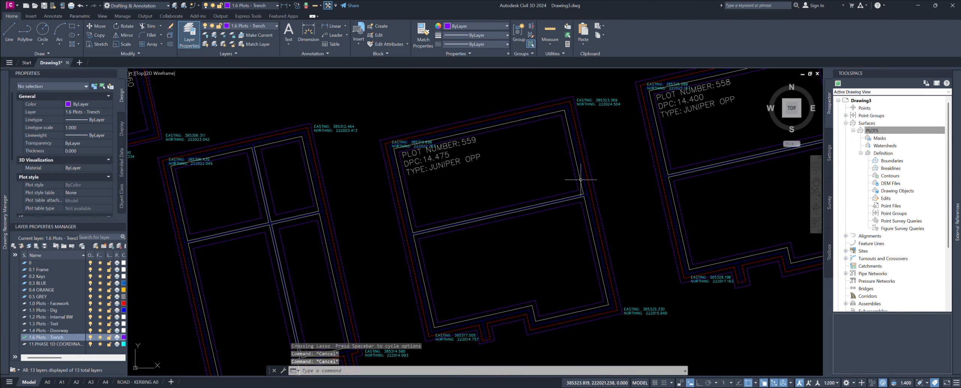
{"action": "left_click", "coordinate": [589, 174]}
{"action": "left_click", "coordinate": [577, 180]}
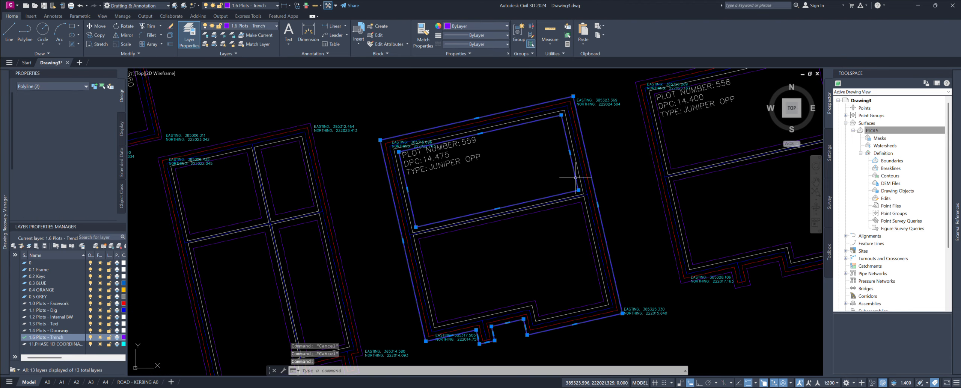
{"action": "left_click", "coordinate": [585, 203]}
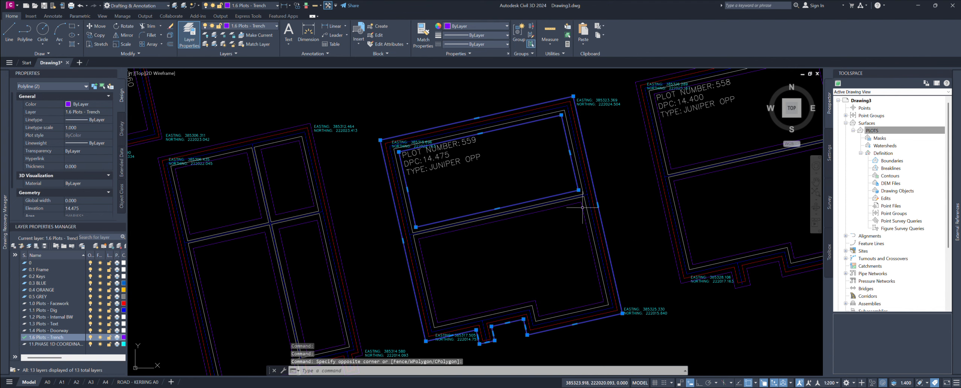
{"action": "left_click", "coordinate": [582, 206]}
{"action": "scroll", "coordinate": [546, 229], "scroll_direction": "down", "scroll_amount": 3}
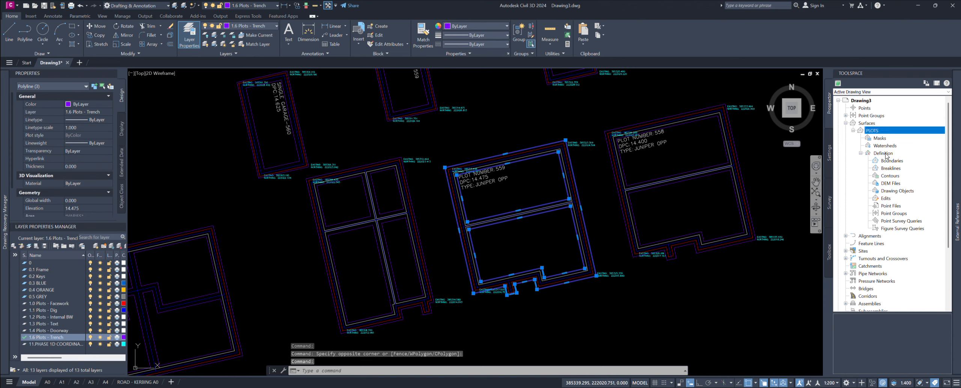
{"action": "right_click", "coordinate": [892, 171]}
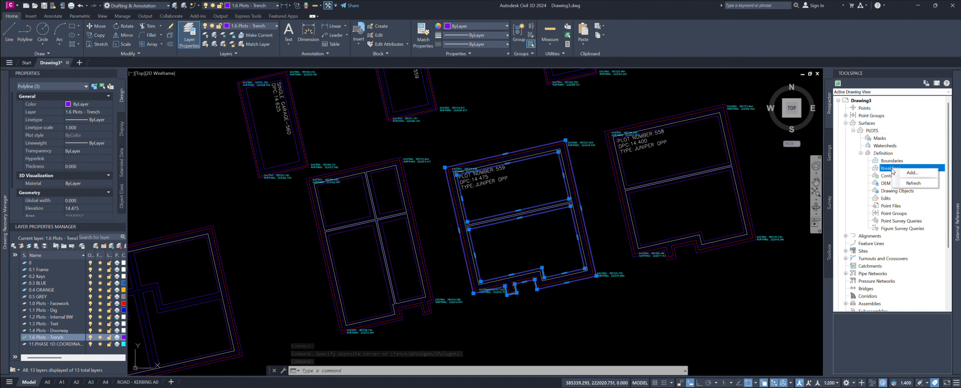
{"action": "left_click", "coordinate": [912, 173]}
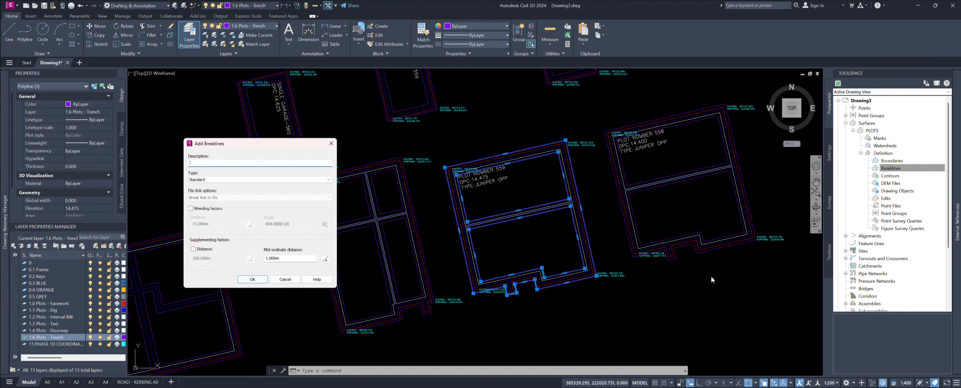
{"action": "mouse_move", "coordinate": [248, 151]}
{"action": "left_mouse_down"}
{"action": "mouse_move", "coordinate": [537, 207]}
{"action": "mouse_move", "coordinate": [653, 194]}
{"action": "left_mouse_up"}
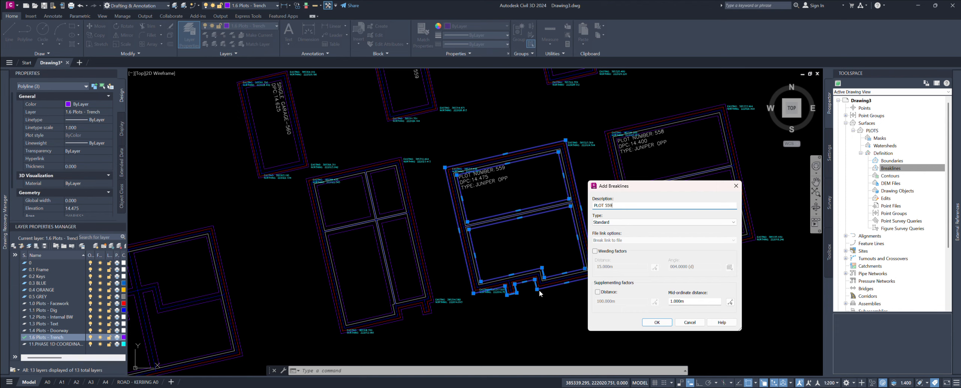
{"action": "left_click", "coordinate": [657, 321]}
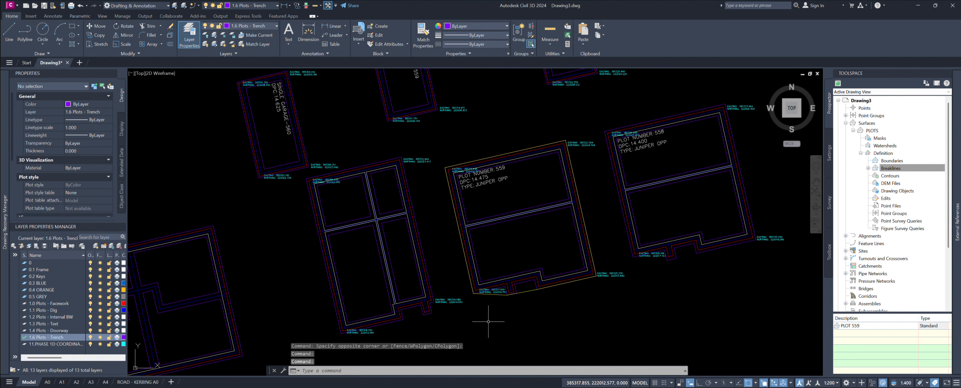
Step: Set the style of the PLOTS surface to TRIANGLES
{"action": "left_click", "coordinate": [528, 291]}
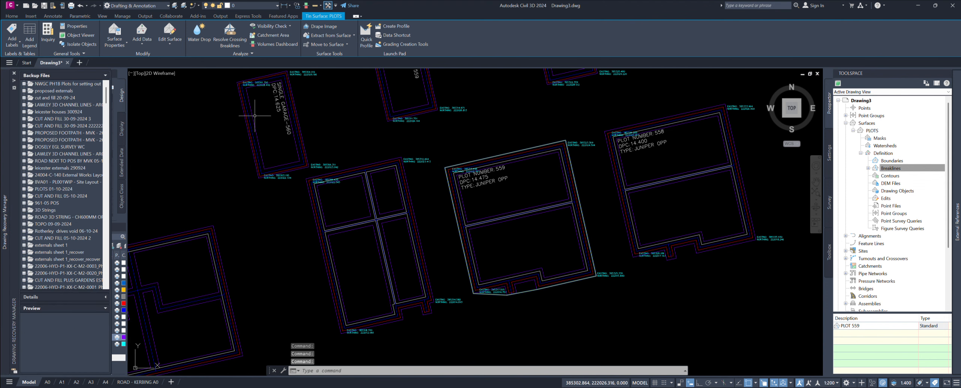
{"action": "left_click", "coordinate": [104, 113]}
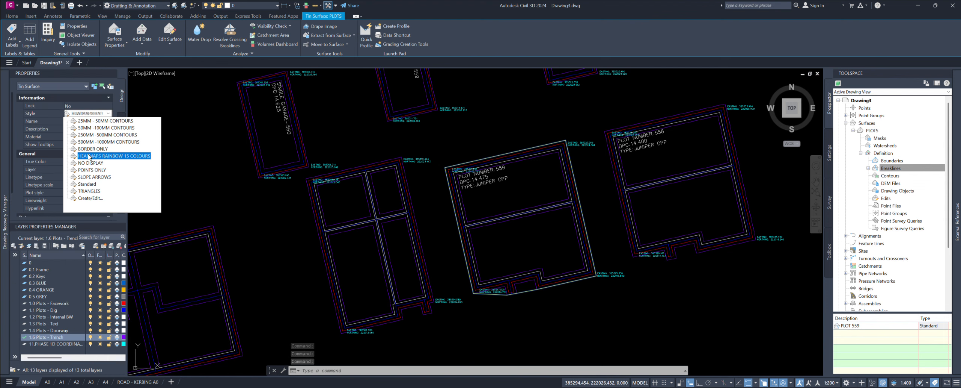
{"action": "left_click", "coordinate": [89, 191]}
{"action": "scroll", "coordinate": [485, 305], "scroll_direction": "up", "scroll_amount": 3}
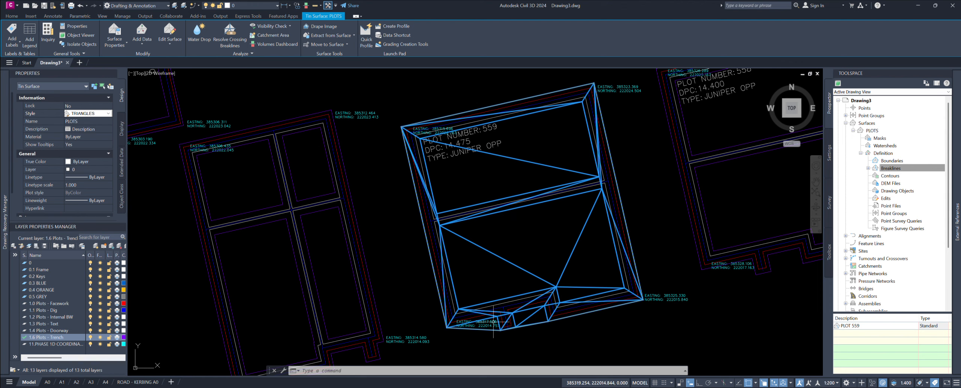
Step: Delete the PLOTS surface edges that cross the two room areas inside plot 559's inner trench outlines
{"action": "left_click", "coordinate": [171, 43]}
{"action": "left_click", "coordinate": [199, 78]}
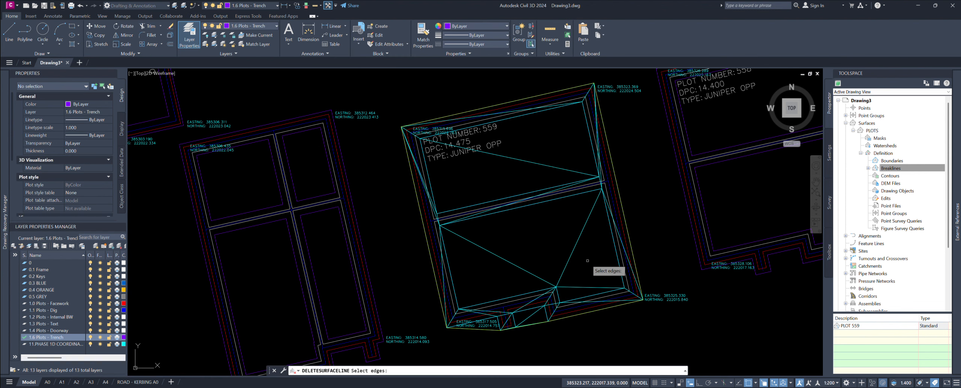
{"action": "mouse_move", "coordinate": [588, 260]}
{"action": "left_mouse_down"}
{"action": "mouse_move", "coordinate": [508, 262]}
{"action": "mouse_move", "coordinate": [575, 271]}
{"action": "mouse_move", "coordinate": [585, 284]}
{"action": "left_mouse_up"}
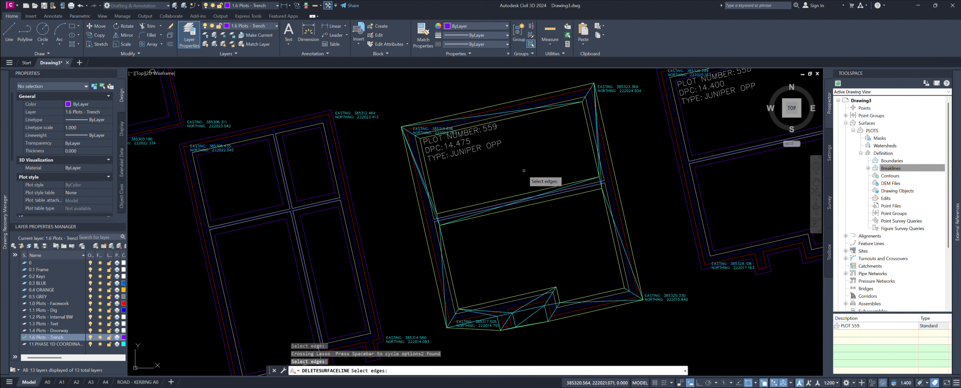
Step: Delete the surface edges lying outside the trench outline around the recesses and projection along plot 559's front
{"action": "scroll", "coordinate": [523, 329], "scroll_direction": "up", "scroll_amount": 4}
{"action": "middle_click_drag", "start_coordinate": [525, 333], "coordinate": [535, 304]}
{"action": "scroll", "coordinate": [535, 305], "scroll_direction": "down", "scroll_amount": 2}
{"action": "left_click_drag", "start_coordinate": [546, 319], "coordinate": [528, 278]}
{"action": "scroll", "coordinate": [452, 311], "scroll_direction": "up", "scroll_amount": 4}
{"action": "mouse_move", "coordinate": [479, 315]}
{"action": "left_mouse_down"}
{"action": "mouse_move", "coordinate": [455, 262]}
{"action": "mouse_move", "coordinate": [468, 273]}
{"action": "left_mouse_up"}
{"action": "scroll", "coordinate": [472, 281], "scroll_direction": "down", "scroll_amount": 4}
{"action": "mouse_move", "coordinate": [509, 311]}
{"action": "middle_mouse_down"}
{"action": "mouse_move", "coordinate": [481, 343]}
{"action": "mouse_move", "coordinate": [504, 313]}
{"action": "middle_mouse_up"}
{"action": "key", "text": "Escape"}
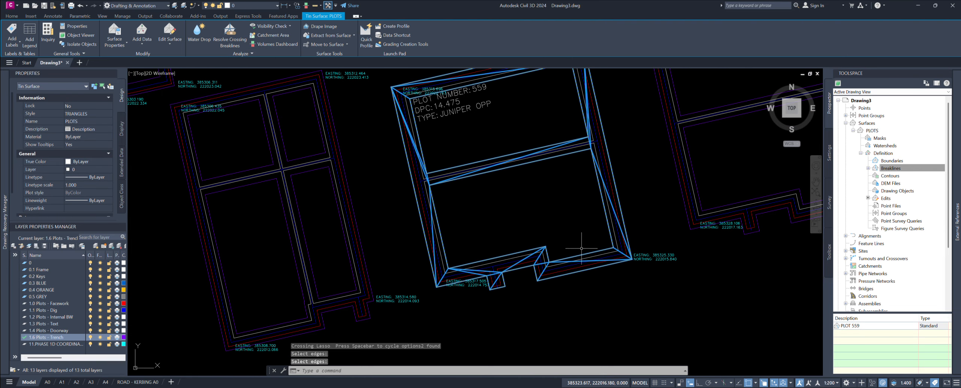
Step: Examine the trimmed PLOTS surface of plot 559 in 3D with the Object Viewer
{"action": "right_click", "coordinate": [539, 250]}
{"action": "left_click", "coordinate": [575, 241]}
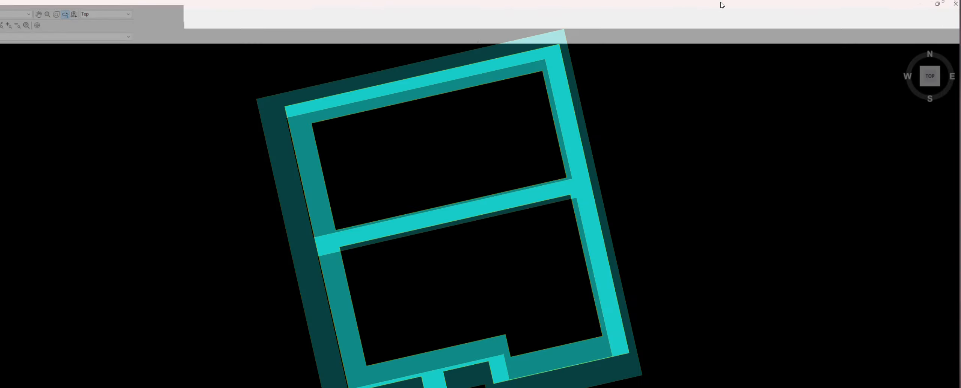
{"action": "mouse_move", "coordinate": [511, 279]}
{"action": "left_mouse_down"}
{"action": "mouse_move", "coordinate": [523, 208]}
{"action": "mouse_move", "coordinate": [618, 246]}
{"action": "mouse_move", "coordinate": [440, 262]}
{"action": "mouse_move", "coordinate": [626, 287]}
{"action": "mouse_move", "coordinate": [448, 282]}
{"action": "mouse_move", "coordinate": [507, 244]}
{"action": "left_mouse_up"}
{"action": "left_click", "coordinate": [952, 4]}
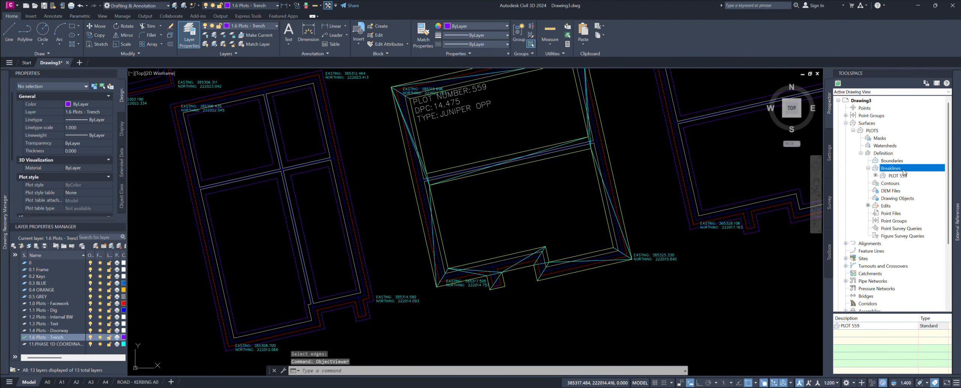
Step: Add plot 558's outer and two inner trench outlines to the PLOTS surface as Standard breaklines with the description PLOT 558
{"action": "left_click", "coordinate": [898, 176]}
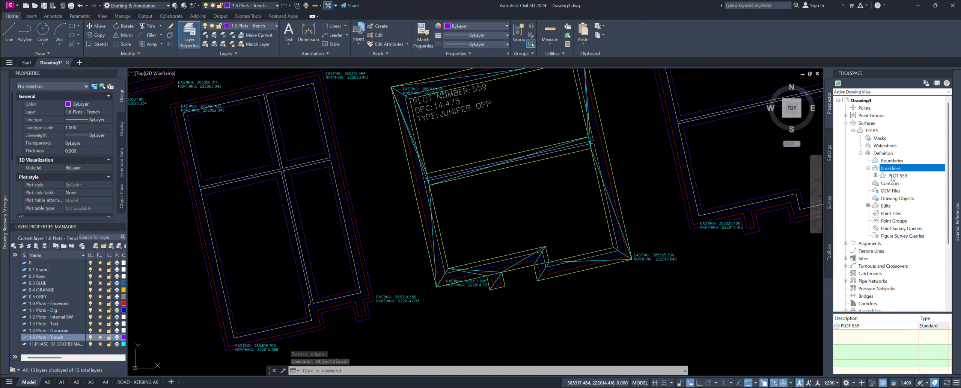
{"action": "middle_click_drag", "start_coordinate": [668, 258], "coordinate": [525, 297]}
{"action": "middle_click_drag", "start_coordinate": [610, 287], "coordinate": [530, 288]}
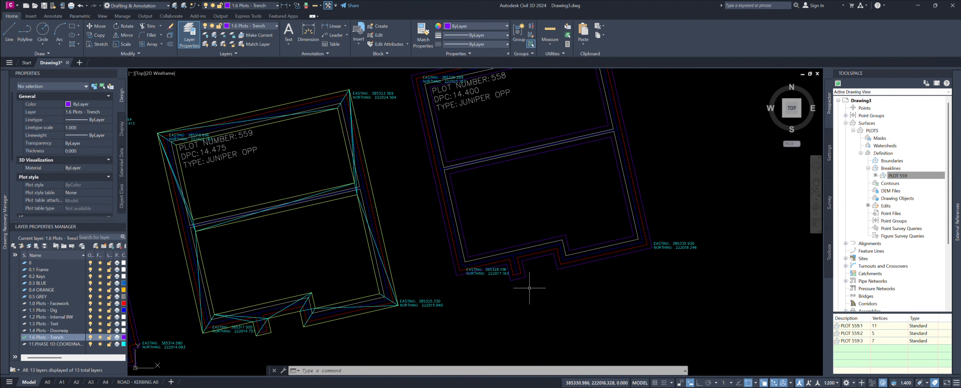
{"action": "scroll", "coordinate": [552, 249], "scroll_direction": "up", "scroll_amount": 3}
{"action": "left_click", "coordinate": [558, 267]}
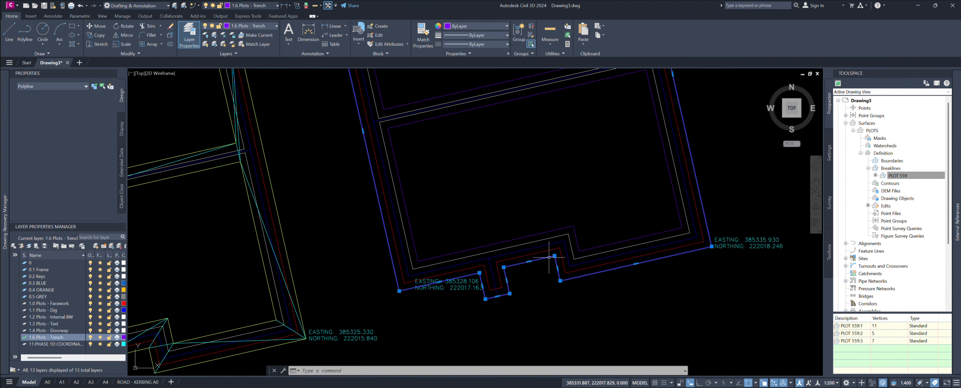
{"action": "left_click", "coordinate": [574, 235]}
{"action": "scroll", "coordinate": [583, 212], "scroll_direction": "up", "scroll_amount": 2}
{"action": "scroll", "coordinate": [581, 185], "scroll_direction": "down", "scroll_amount": 4}
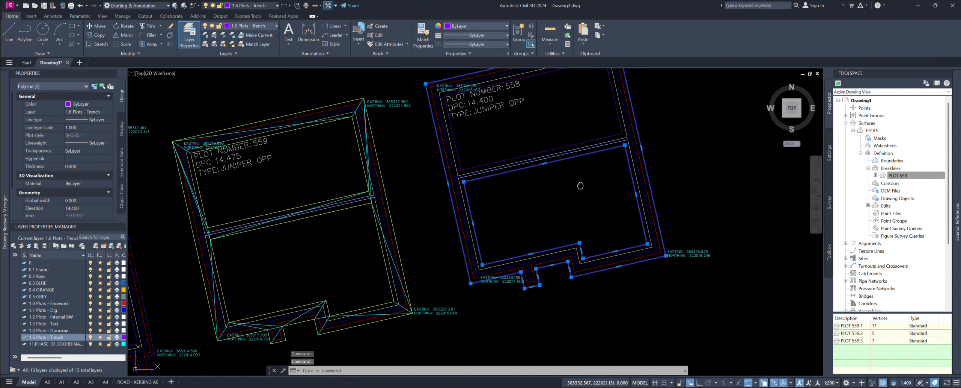
{"action": "scroll", "coordinate": [553, 205], "scroll_direction": "up", "scroll_amount": 2}
{"action": "left_click", "coordinate": [553, 201]}
{"action": "scroll", "coordinate": [553, 201], "scroll_direction": "down", "scroll_amount": 3}
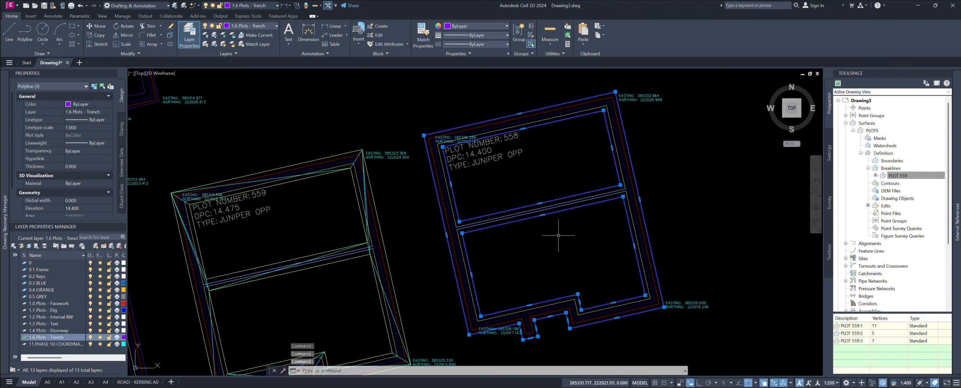
{"action": "scroll", "coordinate": [562, 231], "scroll_direction": "up", "scroll_amount": 2}
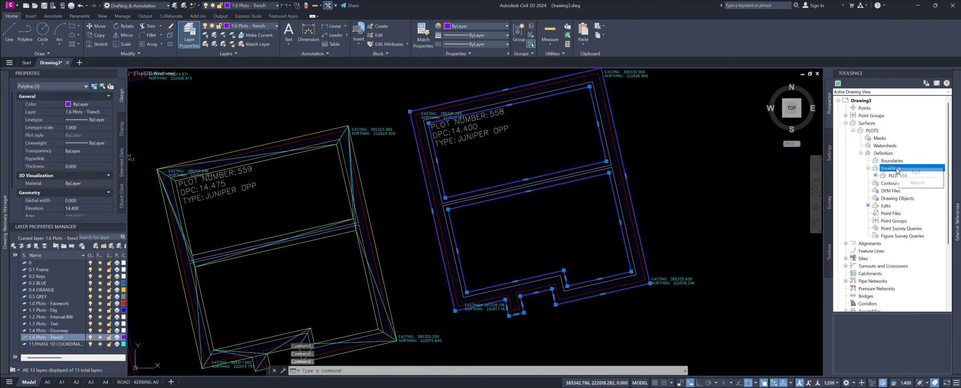
{"action": "left_click", "coordinate": [909, 169]}
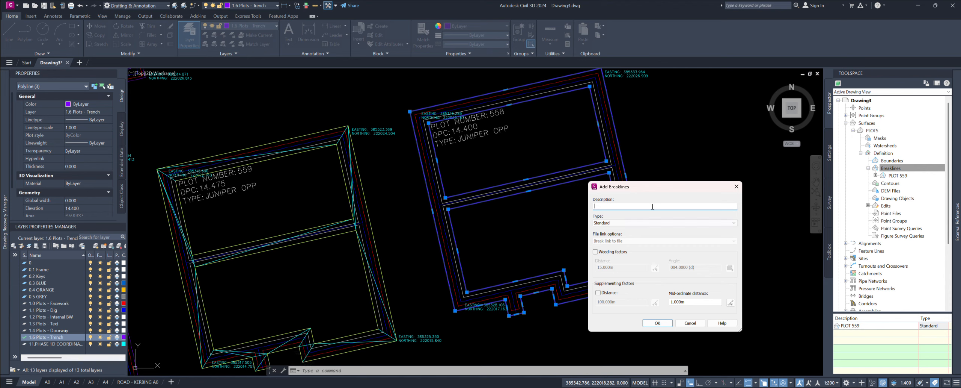
{"action": "left_click", "coordinate": [657, 323]}
{"action": "scroll", "coordinate": [400, 239], "scroll_direction": "down", "scroll_amount": 2}
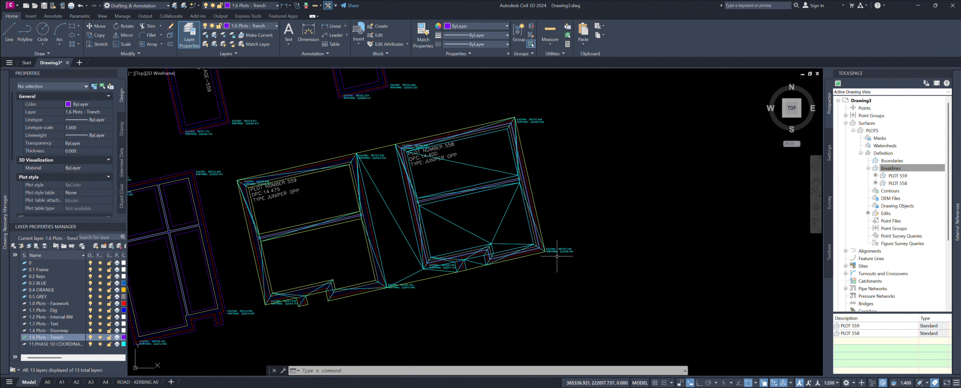
{"action": "middle_click_drag", "start_coordinate": [390, 129], "coordinate": [406, 155]}
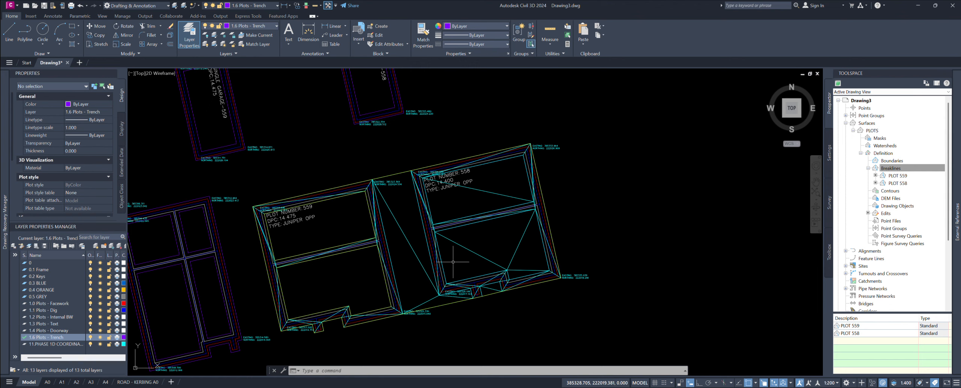
{"action": "left_click", "coordinate": [400, 220]}
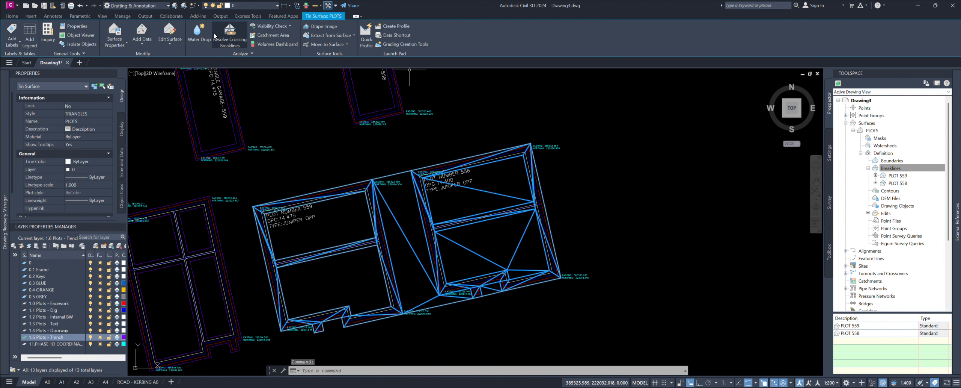
{"action": "middle_click_drag", "start_coordinate": [400, 211], "coordinate": [392, 225]}
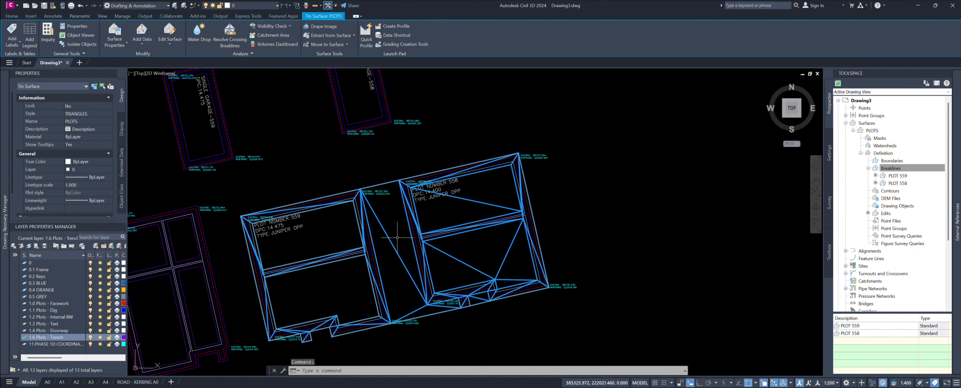
{"action": "key", "text": "Escape"}
{"action": "key", "text": "Escape"}
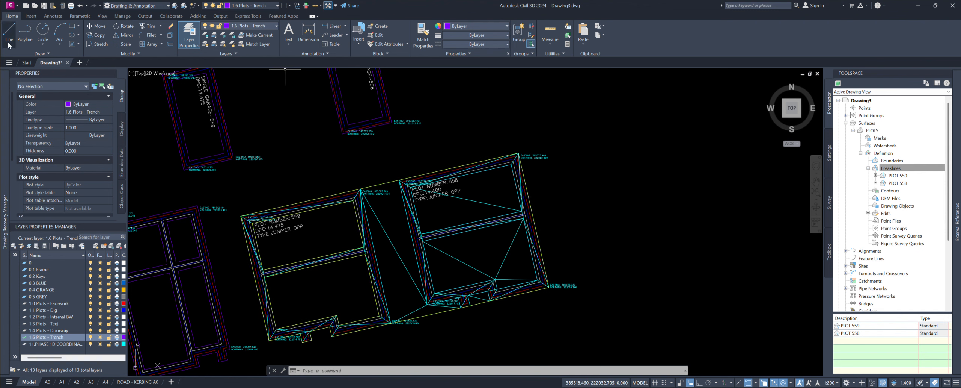
Step: Delete the PLOTS surface edges spanning the gap between plots 559 and 558 and those crossing plot 558's two room areas
{"action": "left_click", "coordinate": [390, 241]}
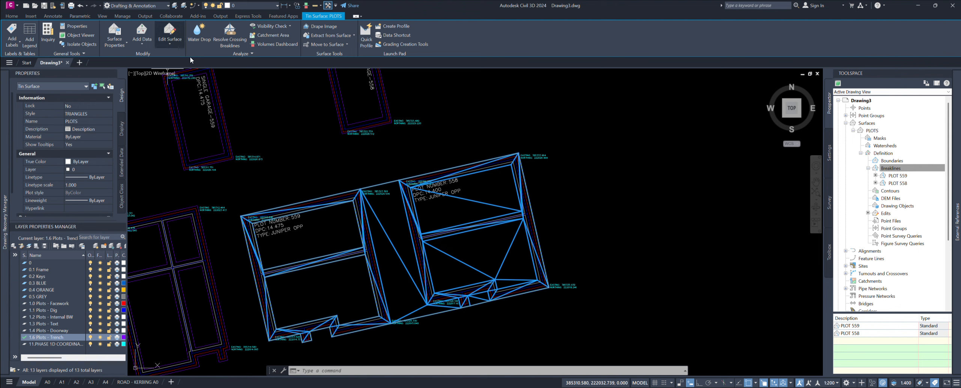
{"action": "left_click", "coordinate": [171, 45]}
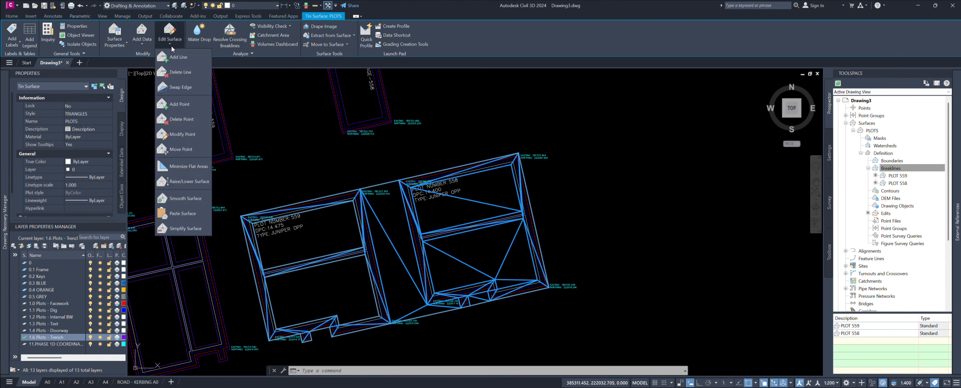
{"action": "left_click", "coordinate": [175, 74]}
{"action": "mouse_move", "coordinate": [413, 338]}
{"action": "left_mouse_down"}
{"action": "mouse_move", "coordinate": [376, 169]}
{"action": "mouse_move", "coordinate": [423, 189]}
{"action": "left_mouse_up"}
{"action": "scroll", "coordinate": [425, 189], "scroll_direction": "up", "scroll_amount": 4}
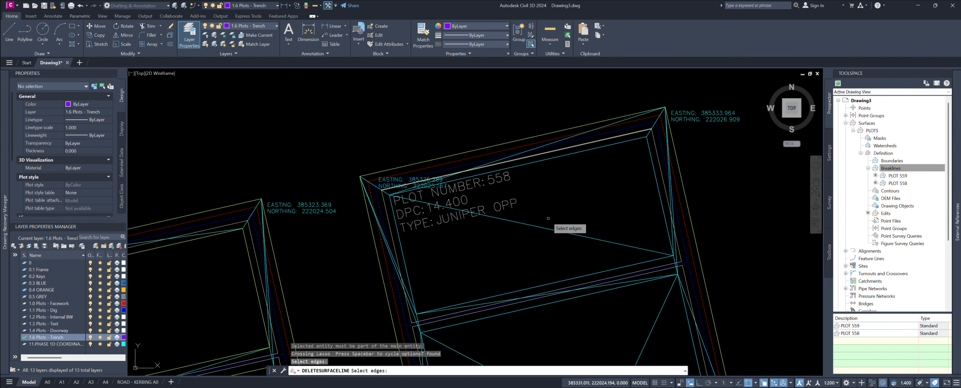
{"action": "left_click_drag", "start_coordinate": [607, 229], "coordinate": [399, 262]}
{"action": "scroll", "coordinate": [535, 241], "scroll_direction": "down", "scroll_amount": 3}
{"action": "scroll", "coordinate": [548, 263], "scroll_direction": "up", "scroll_amount": 3}
{"action": "key", "text": "Return"}
Step: Delete the surface edges lying outside the trench outline around the recesses and projection along plot 558's front
{"action": "middle_click_drag", "start_coordinate": [427, 271], "coordinate": [384, 148]}
{"action": "scroll", "coordinate": [488, 198], "scroll_direction": "up", "scroll_amount": 4}
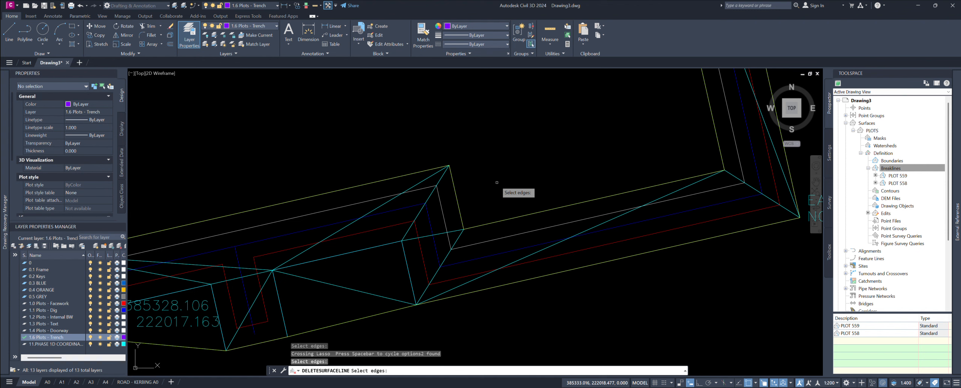
{"action": "scroll", "coordinate": [494, 181], "scroll_direction": "down", "scroll_amount": 4}
{"action": "mouse_move", "coordinate": [434, 249]}
{"action": "left_mouse_down"}
{"action": "mouse_move", "coordinate": [444, 219]}
{"action": "mouse_move", "coordinate": [442, 254]}
{"action": "left_mouse_up"}
{"action": "scroll", "coordinate": [368, 252], "scroll_direction": "up", "scroll_amount": 4}
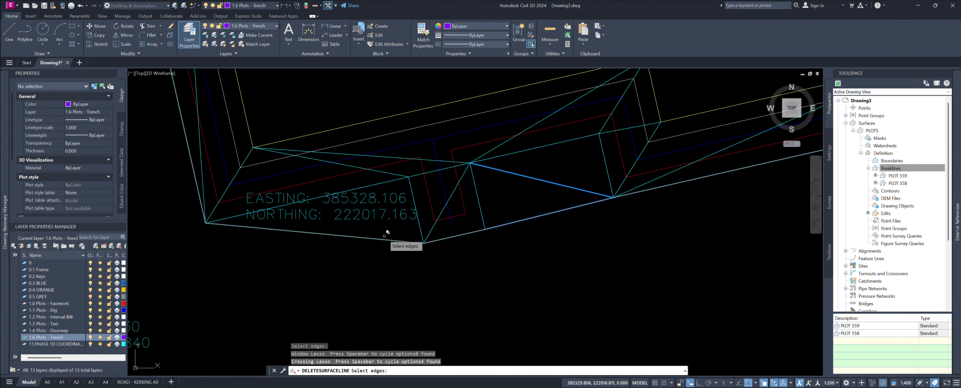
{"action": "left_click_drag", "start_coordinate": [385, 234], "coordinate": [376, 274]}
{"action": "scroll", "coordinate": [377, 274], "scroll_direction": "down", "scroll_amount": 9}
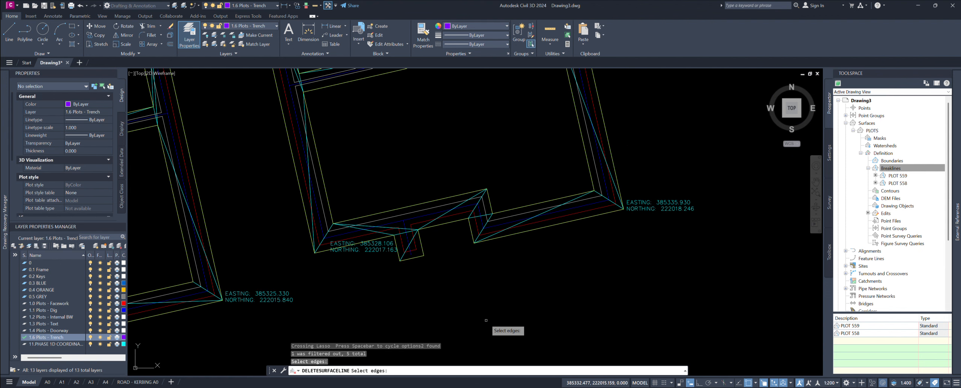
{"action": "middle_click_drag", "start_coordinate": [542, 307], "coordinate": [521, 313]}
{"action": "key", "text": "Return"}
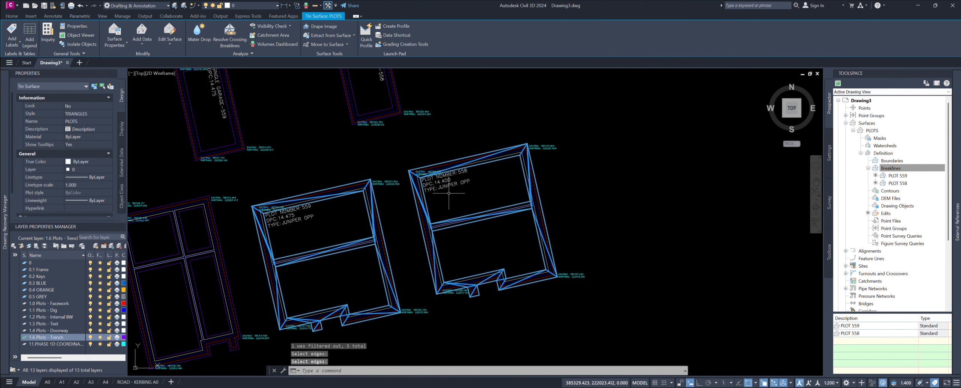
Step: Examine the remaining surface triangles along the outer trenches and dividing walls of plots 558 and 559
{"action": "scroll", "coordinate": [421, 239], "scroll_direction": "up", "scroll_amount": 4}
{"action": "scroll", "coordinate": [423, 238], "scroll_direction": "down", "scroll_amount": 4}
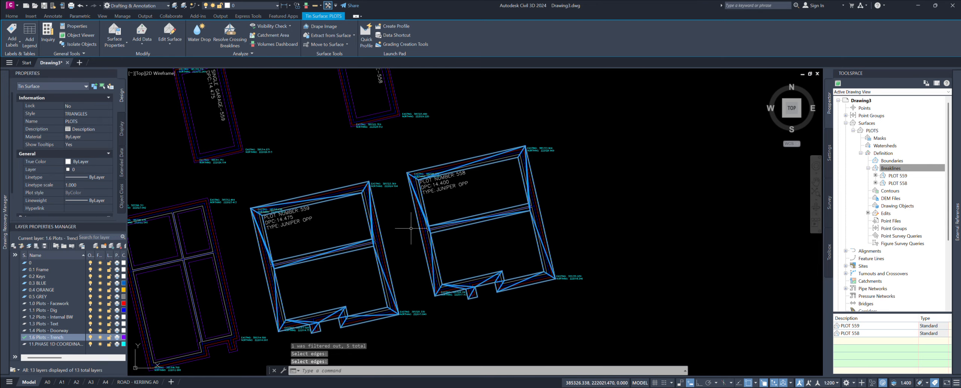
{"action": "scroll", "coordinate": [413, 228], "scroll_direction": "up", "scroll_amount": 8}
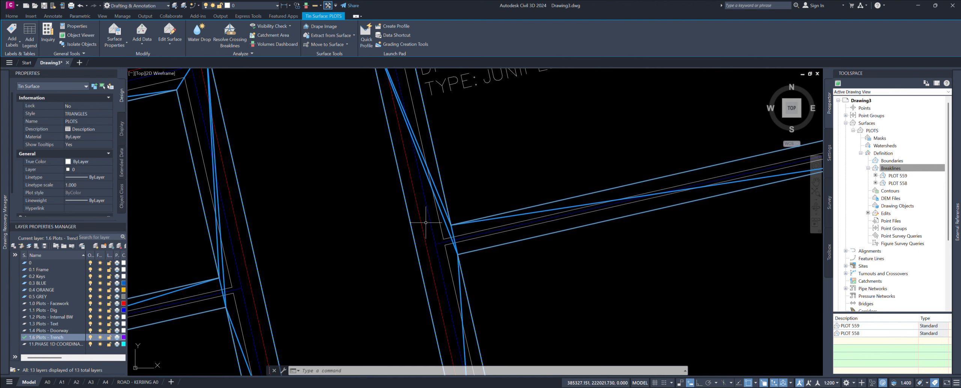
{"action": "scroll", "coordinate": [427, 222], "scroll_direction": "down", "scroll_amount": 5}
{"action": "middle_click_drag", "start_coordinate": [426, 222], "coordinate": [423, 267]}
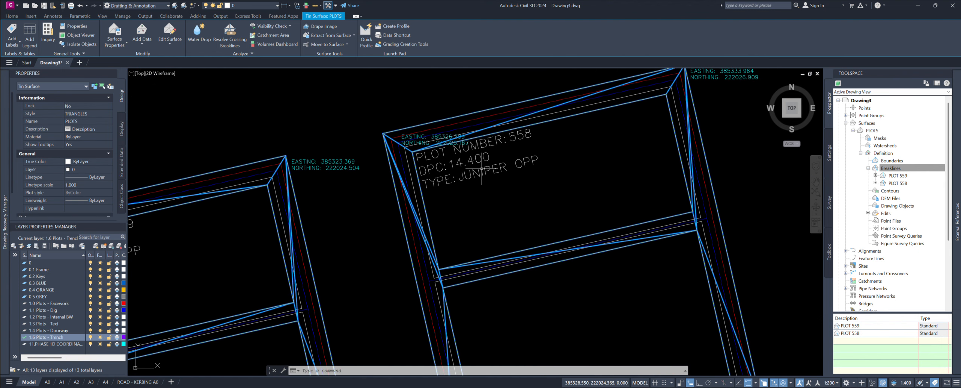
{"action": "scroll", "coordinate": [482, 169], "scroll_direction": "down", "scroll_amount": 4}
{"action": "scroll", "coordinate": [343, 272], "scroll_direction": "down", "scroll_amount": 2}
{"action": "scroll", "coordinate": [343, 271], "scroll_direction": "up", "scroll_amount": 8}
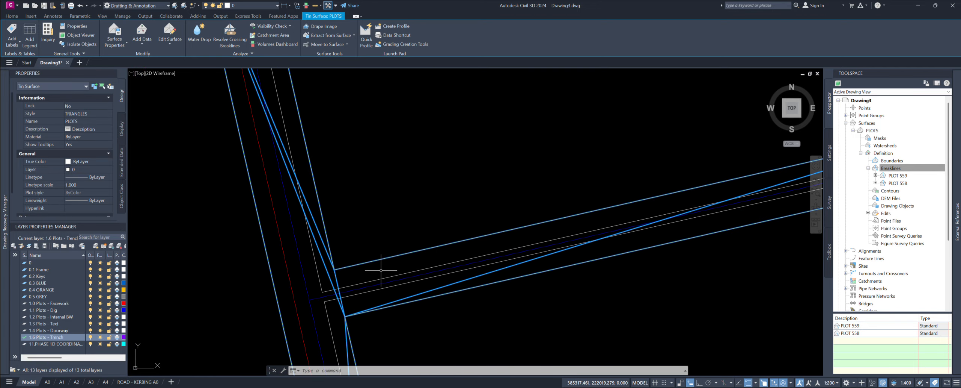
{"action": "scroll", "coordinate": [383, 265], "scroll_direction": "down", "scroll_amount": 6}
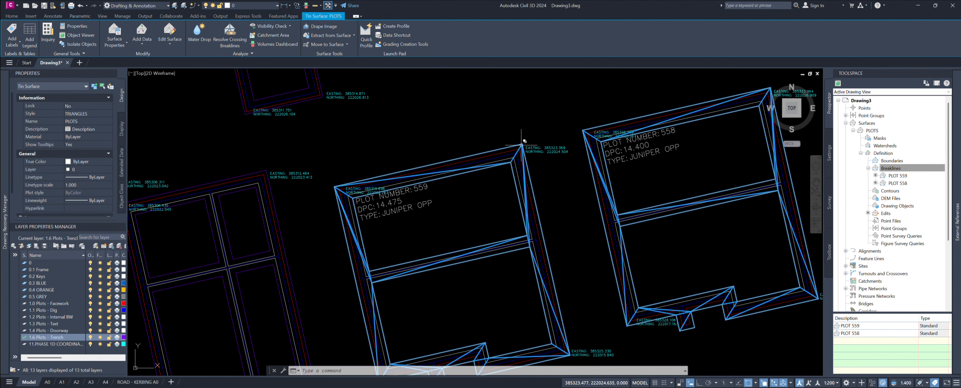
{"action": "scroll", "coordinate": [419, 271], "scroll_direction": "up", "scroll_amount": 4}
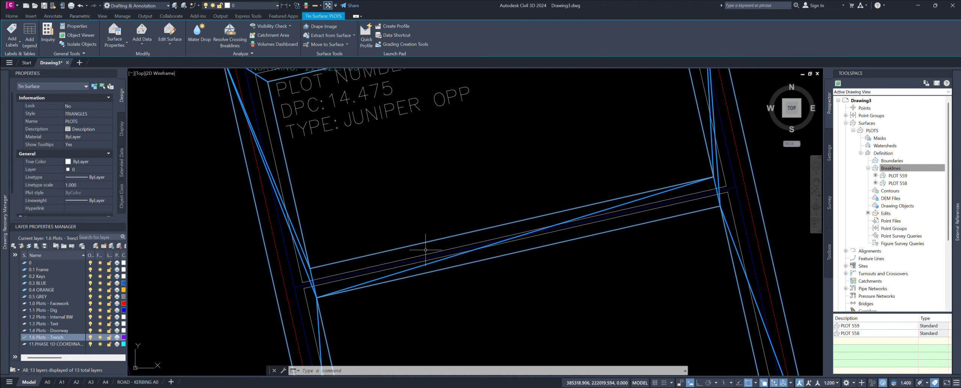
{"action": "scroll", "coordinate": [427, 249], "scroll_direction": "down", "scroll_amount": 6}
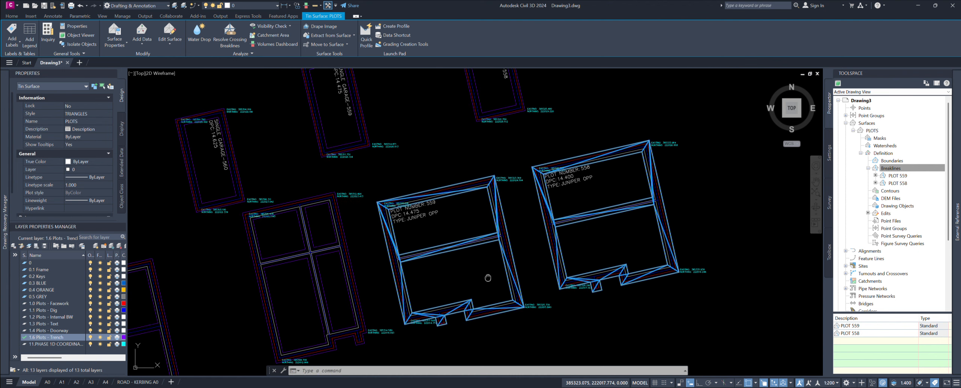
Step: Examine the PLOTS surface of plots 558 and 559 in the Object Viewer from the front and at an angle
{"action": "right_click", "coordinate": [454, 258]}
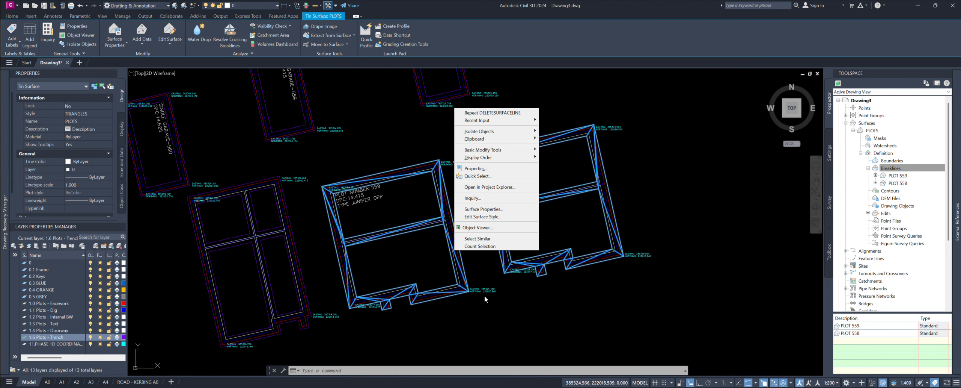
{"action": "left_click", "coordinate": [471, 232]}
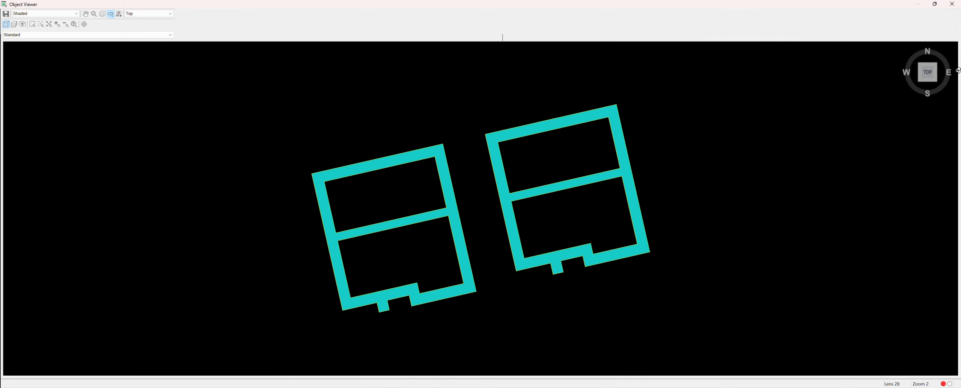
{"action": "left_click", "coordinate": [929, 87]}
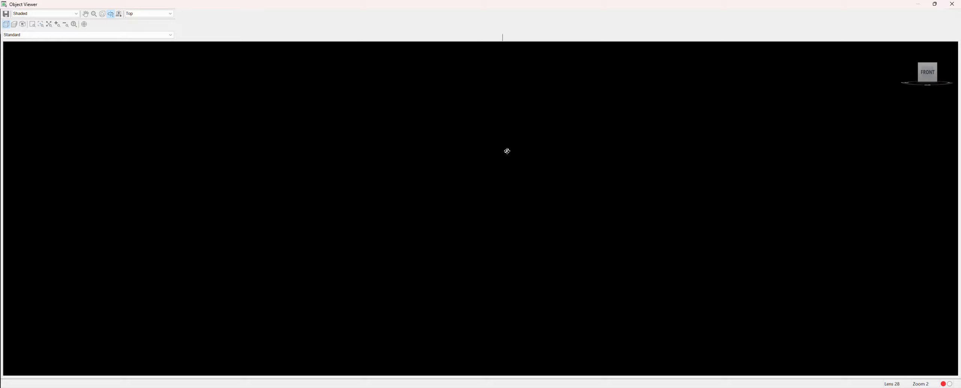
{"action": "left_click_drag", "start_coordinate": [507, 151], "coordinate": [484, 264]}
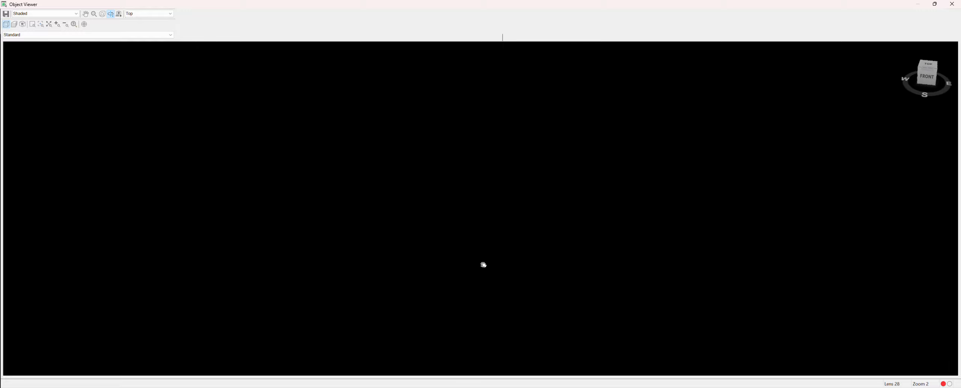
{"action": "left_click_drag", "start_coordinate": [490, 170], "coordinate": [472, 266]}
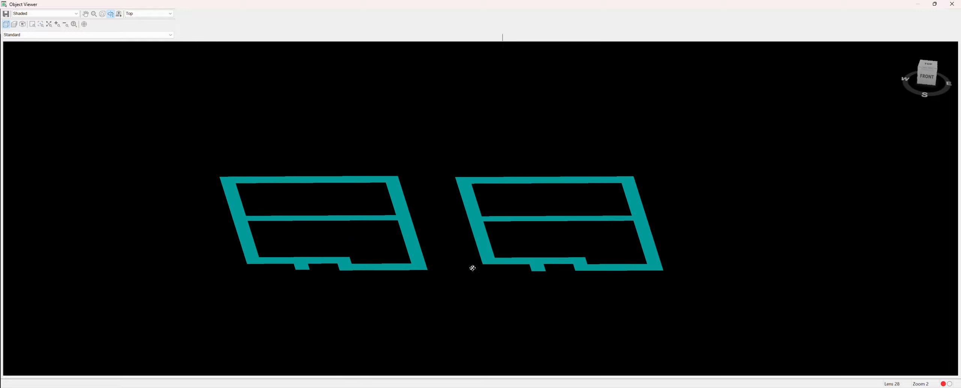
{"action": "left_click", "coordinate": [923, 79]}
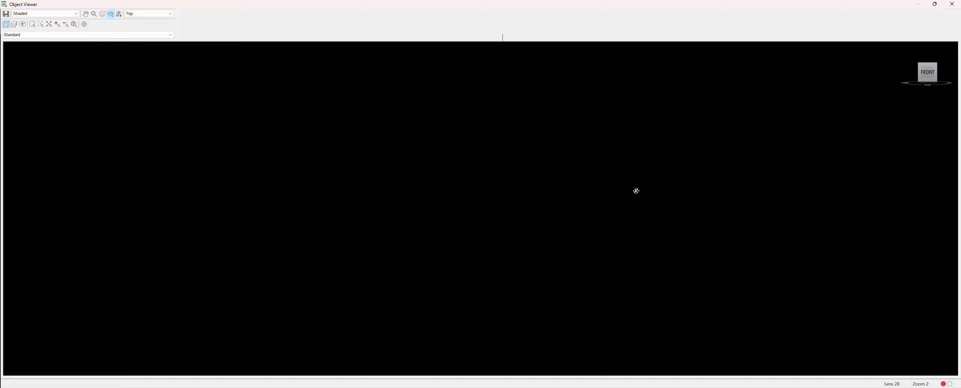
{"action": "left_click_drag", "start_coordinate": [490, 211], "coordinate": [453, 225]}
{"action": "left_click", "coordinate": [952, 4]}
Step: Add the inner and outer trench outlines of single garage 558 to the PLOTS surface as standard breaklines described SINGLE GARAGE 558
{"action": "scroll", "coordinate": [613, 196], "scroll_direction": "down", "scroll_amount": 3}
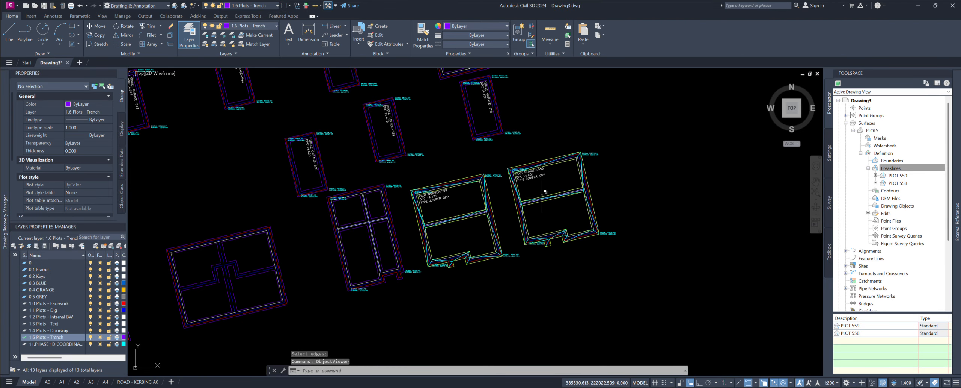
{"action": "mouse_move", "coordinate": [468, 168]}
{"action": "middle_mouse_down"}
{"action": "mouse_move", "coordinate": [458, 248]}
{"action": "mouse_move", "coordinate": [507, 216]}
{"action": "middle_mouse_up"}
{"action": "scroll", "coordinate": [568, 193], "scroll_direction": "up", "scroll_amount": 5}
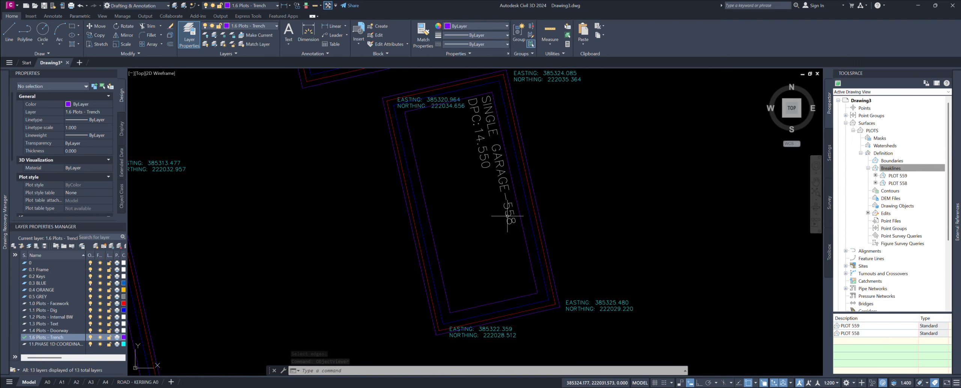
{"action": "left_click", "coordinate": [536, 203]}
{"action": "left_click", "coordinate": [521, 209]}
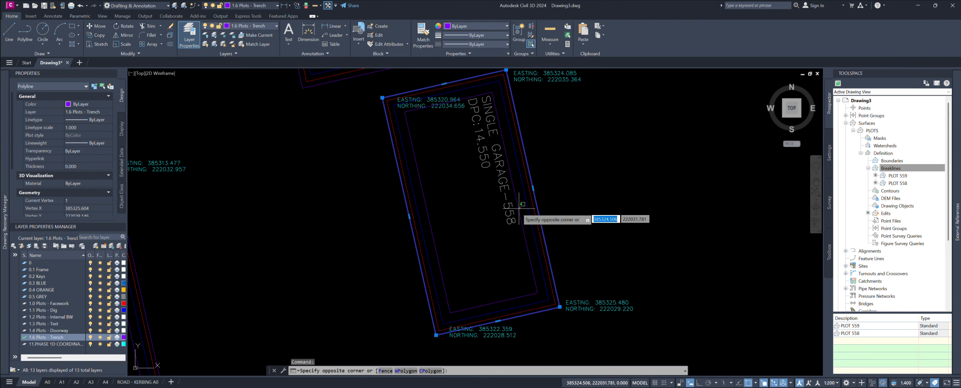
{"action": "left_click", "coordinate": [518, 209]}
{"action": "middle_click_drag", "start_coordinate": [421, 215], "coordinate": [543, 209]}
{"action": "scroll", "coordinate": [543, 209], "scroll_direction": "down", "scroll_amount": 3}
{"action": "scroll", "coordinate": [733, 215], "scroll_direction": "down", "scroll_amount": 2}
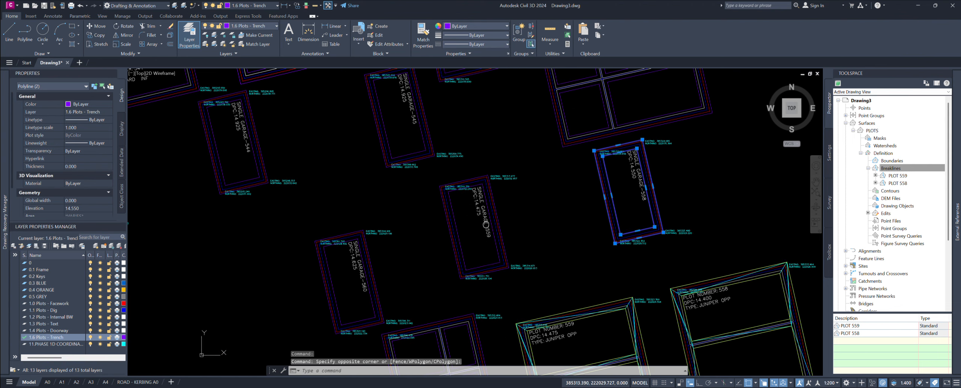
{"action": "scroll", "coordinate": [654, 188], "scroll_direction": "up", "scroll_amount": 4}
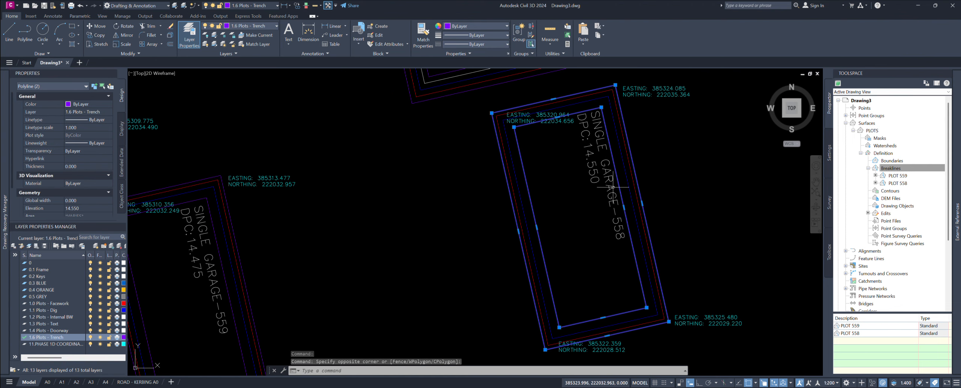
{"action": "left_click", "coordinate": [876, 170]}
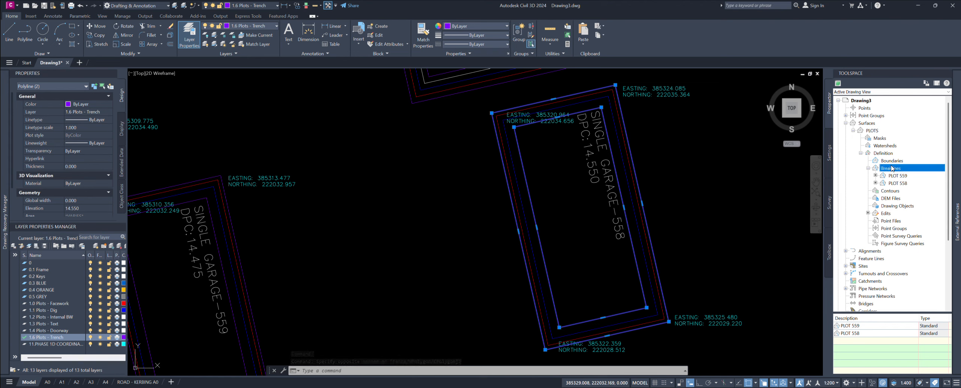
{"action": "right_click", "coordinate": [891, 168]}
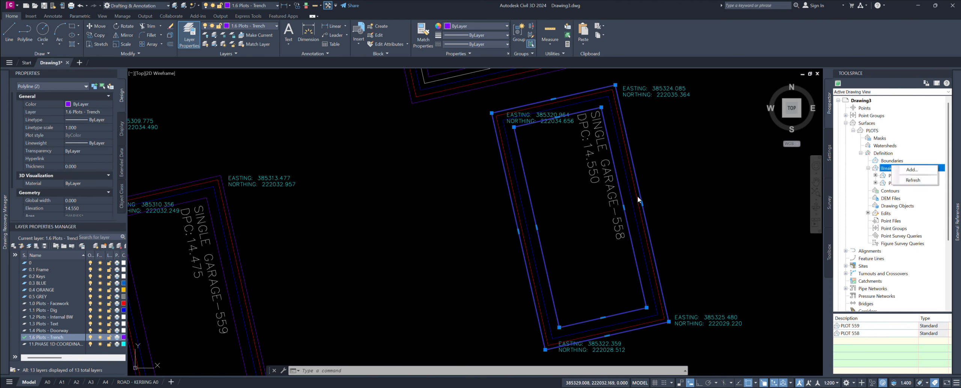
{"action": "left_click", "coordinate": [912, 170]}
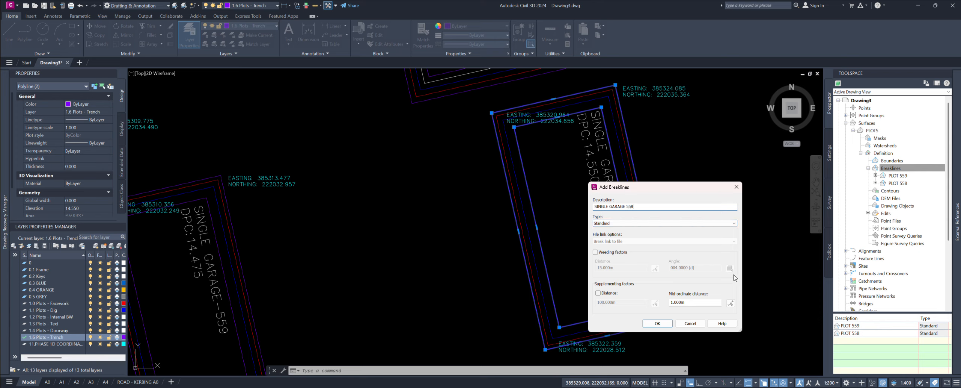
{"action": "left_click", "coordinate": [658, 323]}
Step: Delete the PLOTS surface edges that span the open ground between single garage 558 and plots 558 and 559
{"action": "scroll", "coordinate": [531, 192], "scroll_direction": "down", "scroll_amount": 2}
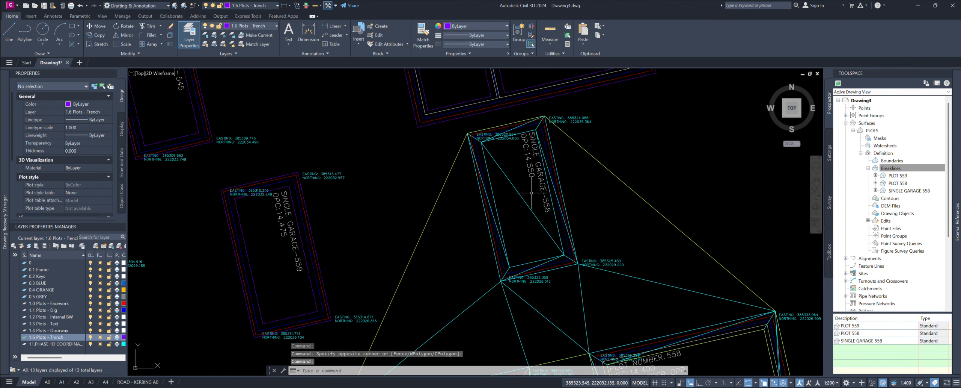
{"action": "middle_click_drag", "start_coordinate": [572, 271], "coordinate": [533, 173]}
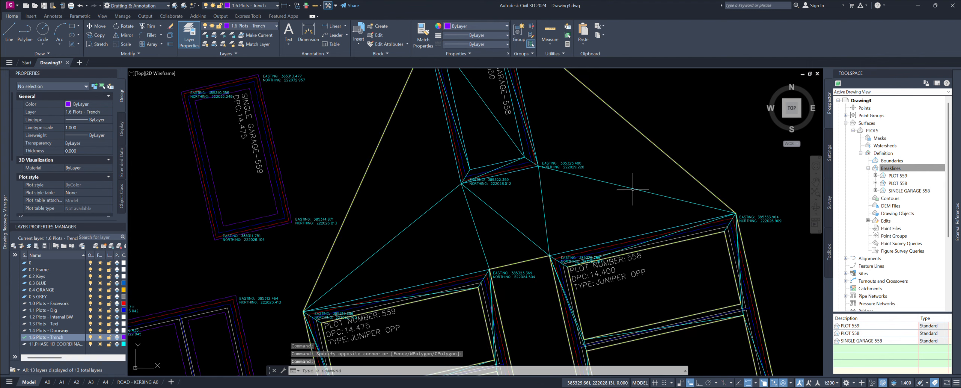
{"action": "left_click", "coordinate": [634, 191]}
{"action": "middle_click_drag", "start_coordinate": [616, 204], "coordinate": [643, 254]}
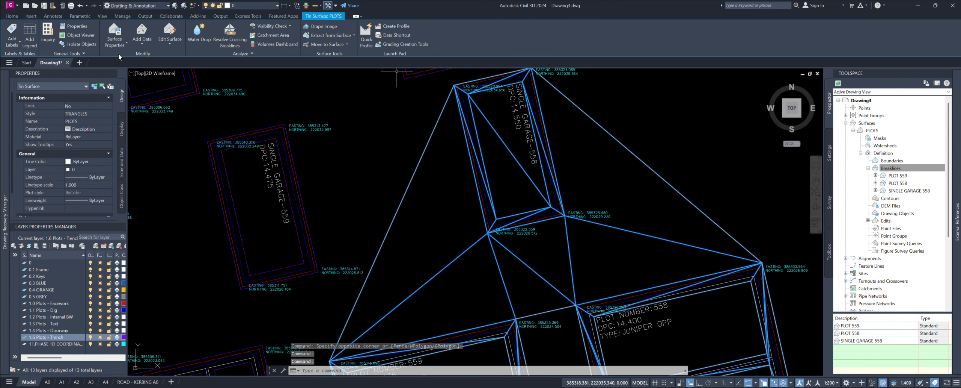
{"action": "left_click", "coordinate": [170, 40]}
{"action": "left_click", "coordinate": [176, 89]}
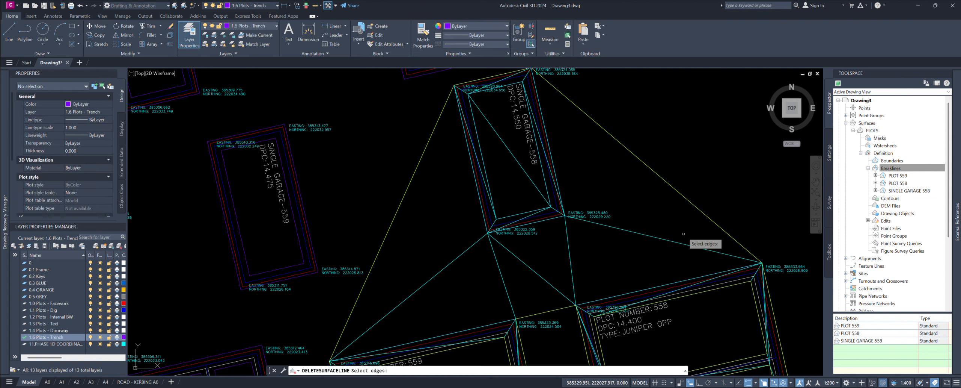
{"action": "left_click", "coordinate": [729, 205]}
{"action": "mouse_move", "coordinate": [708, 215]}
{"action": "left_mouse_down"}
{"action": "mouse_move", "coordinate": [554, 272]}
{"action": "mouse_move", "coordinate": [484, 285]}
{"action": "mouse_move", "coordinate": [399, 197]}
{"action": "mouse_move", "coordinate": [388, 157]}
{"action": "left_mouse_up"}
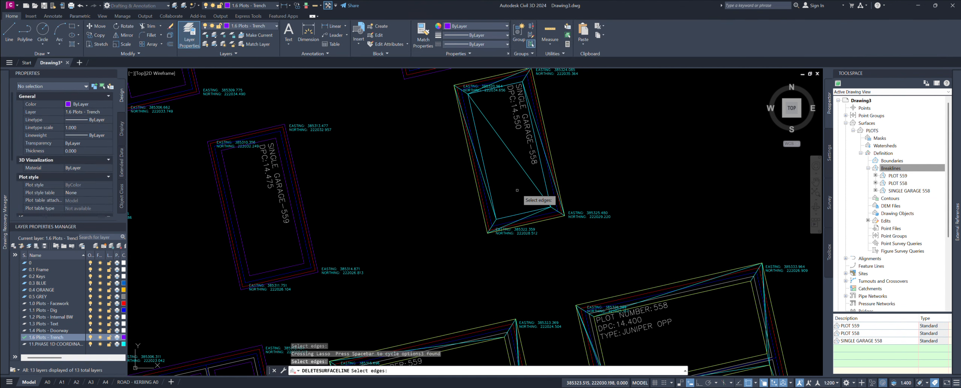
Step: Delete the surface edges crossing the interior of single garage 558, inside its inner trench outline
{"action": "scroll", "coordinate": [548, 185], "scroll_direction": "up", "scroll_amount": 2}
{"action": "left_click_drag", "start_coordinate": [530, 188], "coordinate": [500, 198]}
{"action": "scroll", "coordinate": [544, 180], "scroll_direction": "down", "scroll_amount": 5}
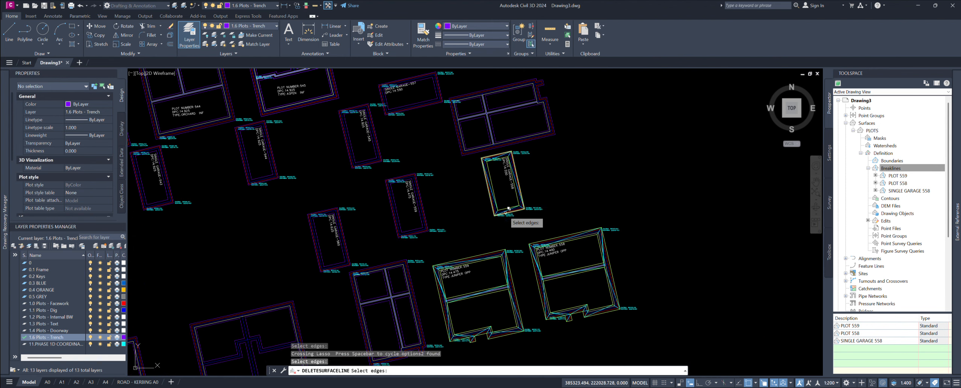
{"action": "key", "text": "Return"}
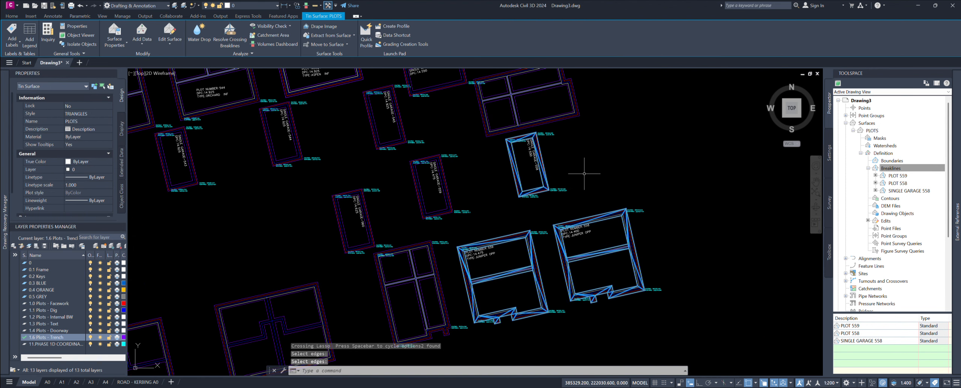
Step: Examine the PLOTS surface of single garage 558 and plots 558 and 559 at an angle in the Object Viewer
{"action": "middle_click_drag", "start_coordinate": [584, 173], "coordinate": [578, 189]}
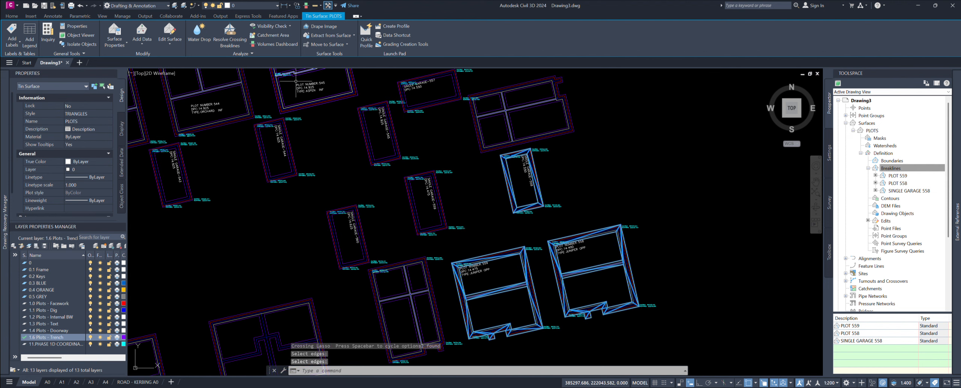
{"action": "scroll", "coordinate": [535, 184], "scroll_direction": "up", "scroll_amount": 4}
{"action": "right_click", "coordinate": [535, 184]}
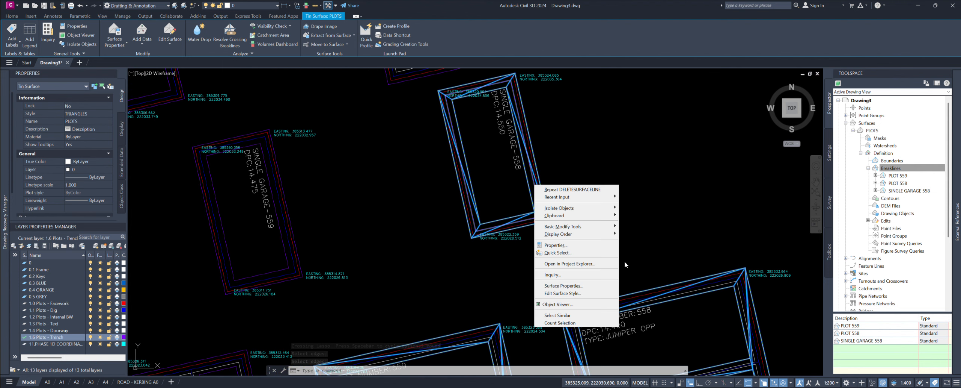
{"action": "left_click", "coordinate": [577, 303]}
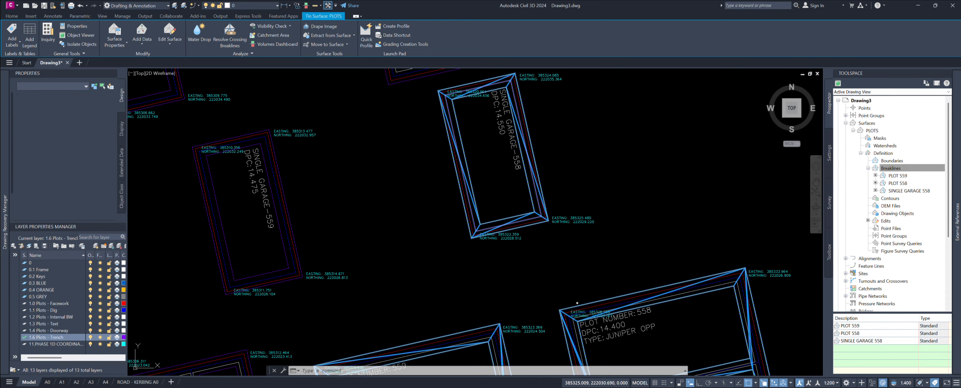
{"action": "left_click_drag", "start_coordinate": [668, 311], "coordinate": [699, 1]}
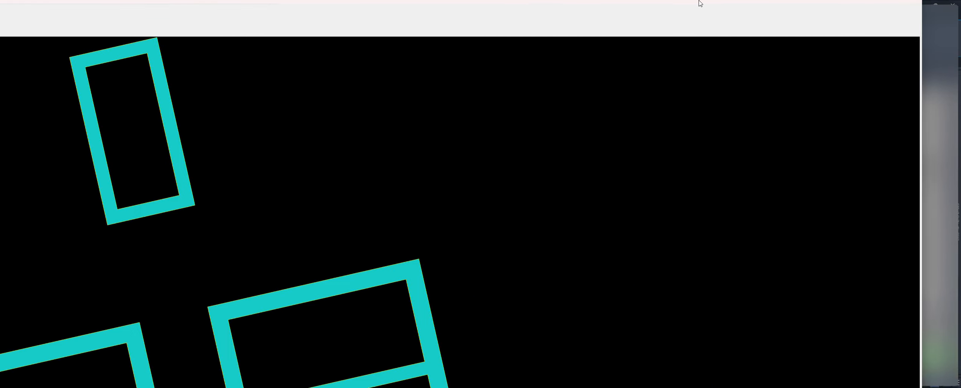
{"action": "left_click_drag", "start_coordinate": [506, 311], "coordinate": [760, 153]}
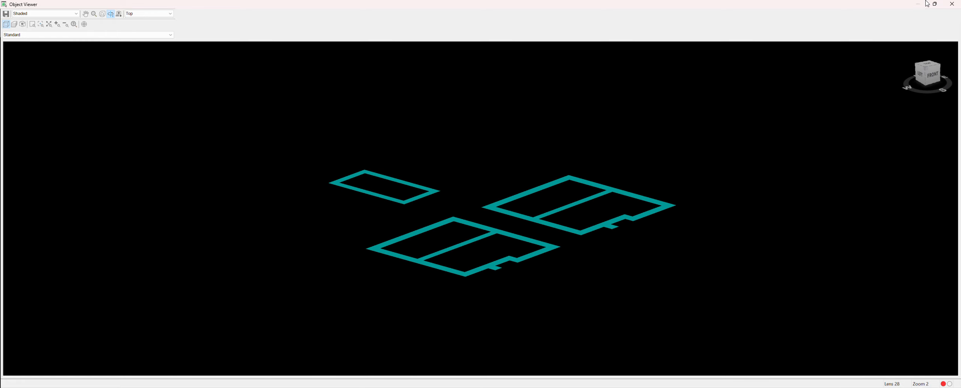
{"action": "left_click", "coordinate": [954, 6]}
Step: Examine the surface triangles around plot 559's front recesses and outer trenches, and compare them with plot 558
{"action": "mouse_move", "coordinate": [506, 180]}
{"action": "middle_mouse_down"}
{"action": "mouse_move", "coordinate": [506, 255]}
{"action": "mouse_move", "coordinate": [499, 182]}
{"action": "middle_mouse_up"}
{"action": "scroll", "coordinate": [477, 302], "scroll_direction": "up", "scroll_amount": 5}
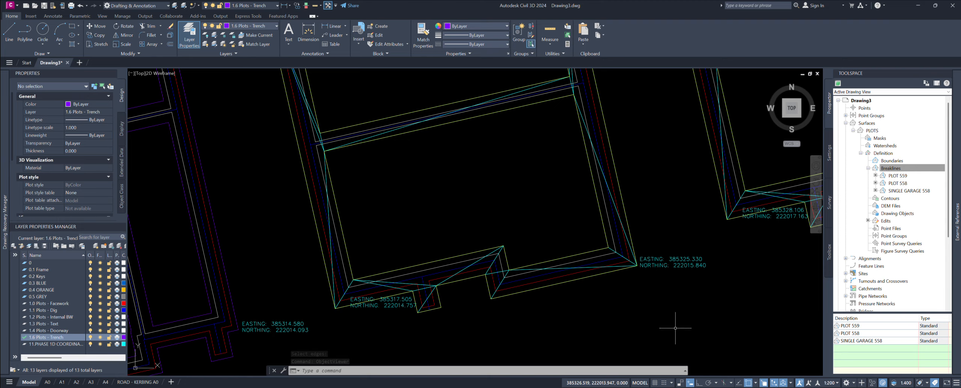
{"action": "middle_click_drag", "start_coordinate": [694, 219], "coordinate": [663, 299]}
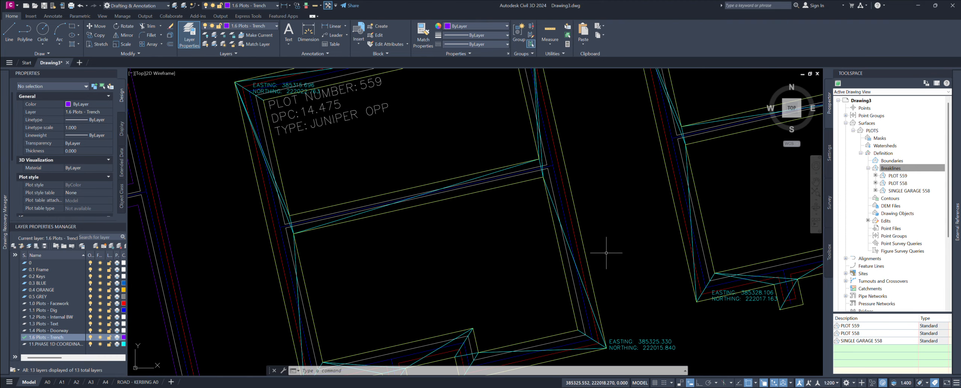
{"action": "middle_click_drag", "start_coordinate": [611, 253], "coordinate": [500, 274]}
{"action": "scroll", "coordinate": [501, 272], "scroll_direction": "down", "scroll_amount": 3}
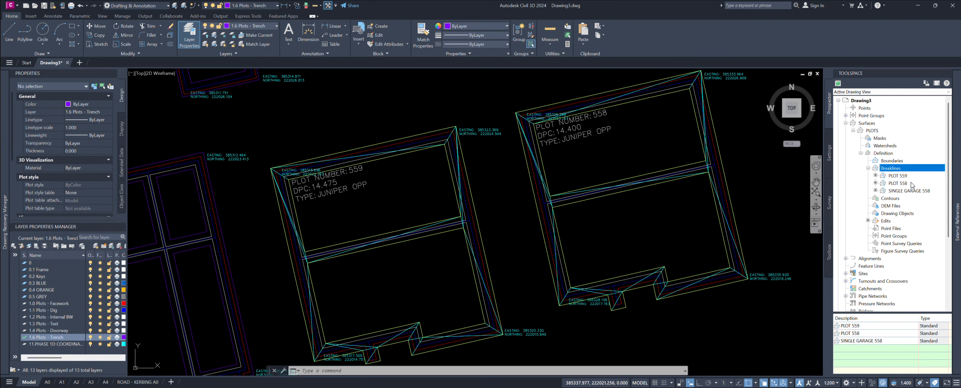
{"action": "middle_click_drag", "start_coordinate": [468, 248], "coordinate": [443, 249]}
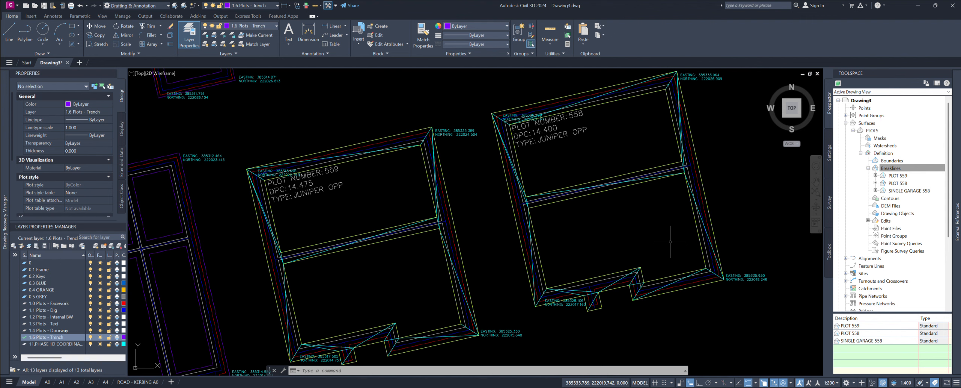
{"action": "scroll", "coordinate": [502, 229], "scroll_direction": "down", "scroll_amount": 2}
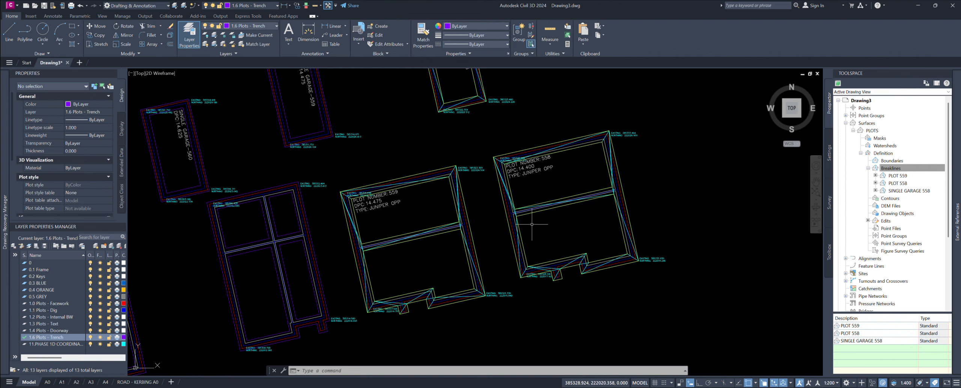
Step: Examine the surface triangles where the dividing wall trenches meet the outer trenches in plots 559 and 558
{"action": "scroll", "coordinate": [460, 231], "scroll_direction": "up", "scroll_amount": 2}
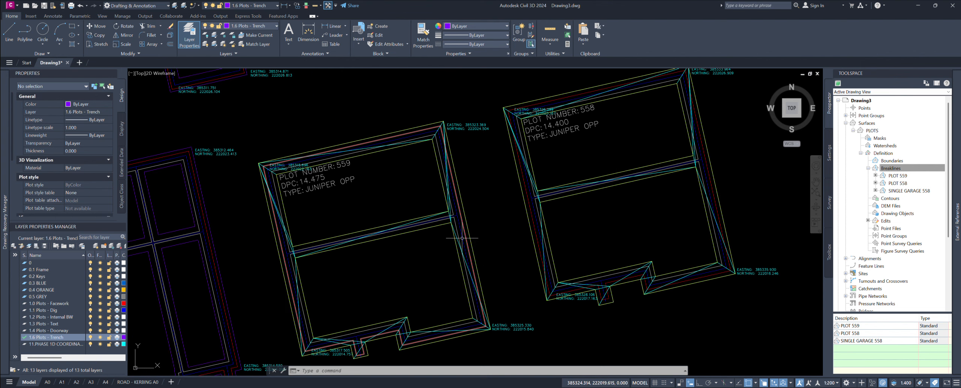
{"action": "scroll", "coordinate": [461, 234], "scroll_direction": "up", "scroll_amount": 3}
{"action": "scroll", "coordinate": [464, 230], "scroll_direction": "up", "scroll_amount": 2}
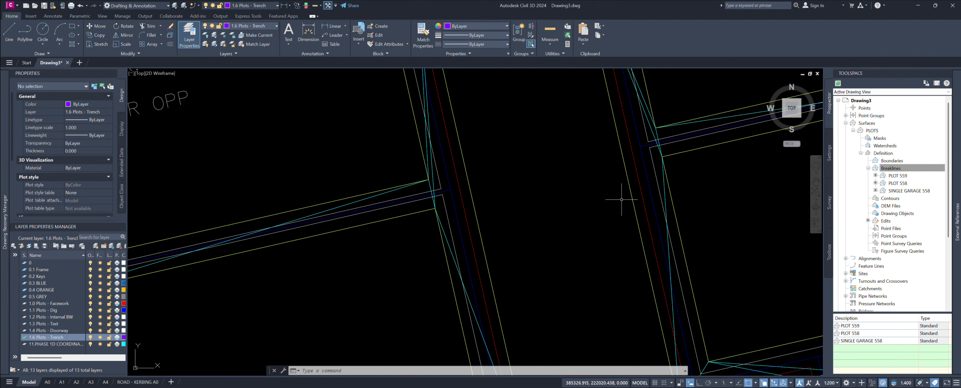
{"action": "scroll", "coordinate": [568, 188], "scroll_direction": "down", "scroll_amount": 2}
{"action": "middle_click_drag", "start_coordinate": [566, 186], "coordinate": [485, 215]}
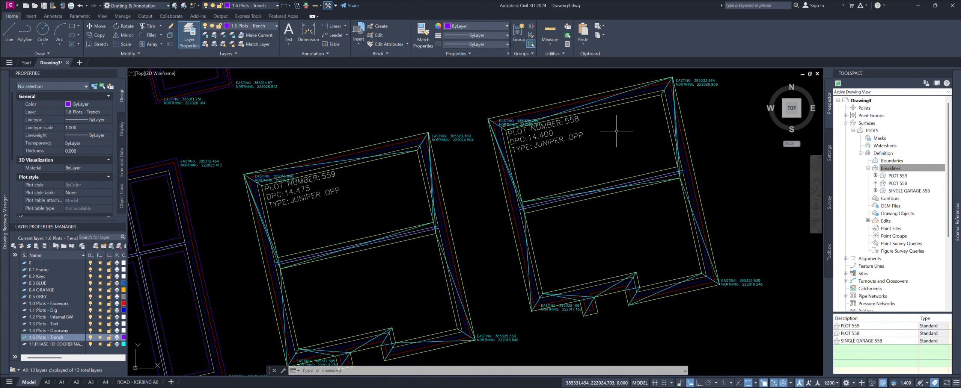
{"action": "mouse_move", "coordinate": [685, 160]}
{"action": "scroll", "coordinate": [525, 176], "scroll_direction": "up", "scroll_amount": 5}
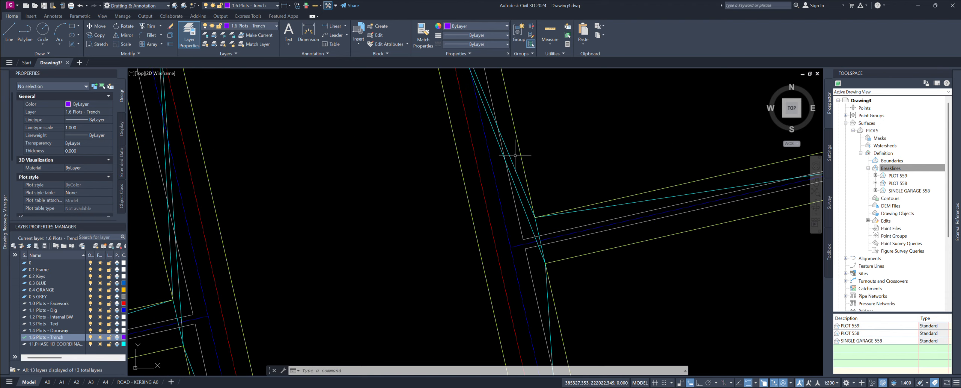
{"action": "middle_click_drag", "start_coordinate": [506, 139], "coordinate": [496, 219]}
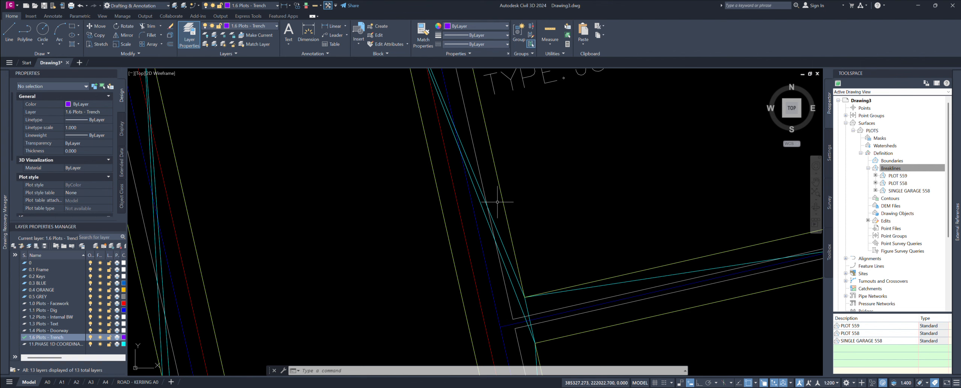
{"action": "scroll", "coordinate": [479, 207], "scroll_direction": "down", "scroll_amount": 4}
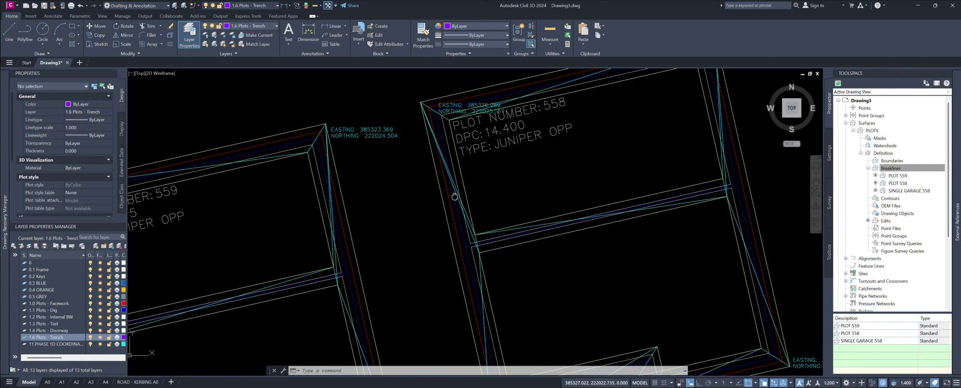
{"action": "middle_click_drag", "start_coordinate": [447, 214], "coordinate": [415, 128]}
{"action": "scroll", "coordinate": [416, 128], "scroll_direction": "down", "scroll_amount": 4}
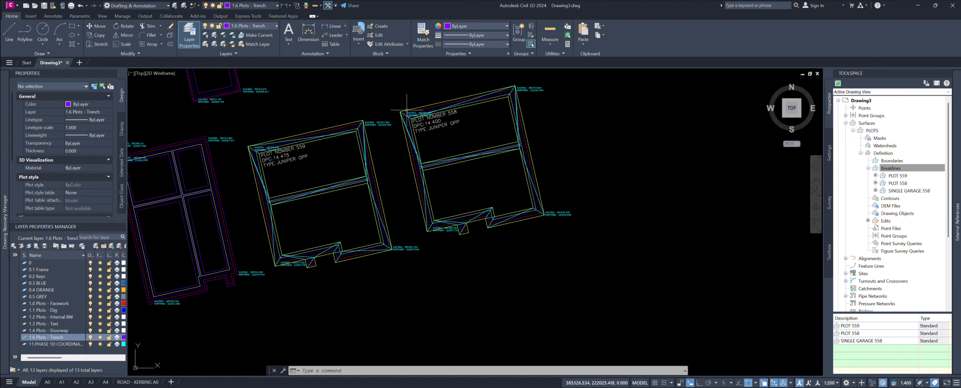
{"action": "scroll", "coordinate": [417, 161], "scroll_direction": "up", "scroll_amount": 8}
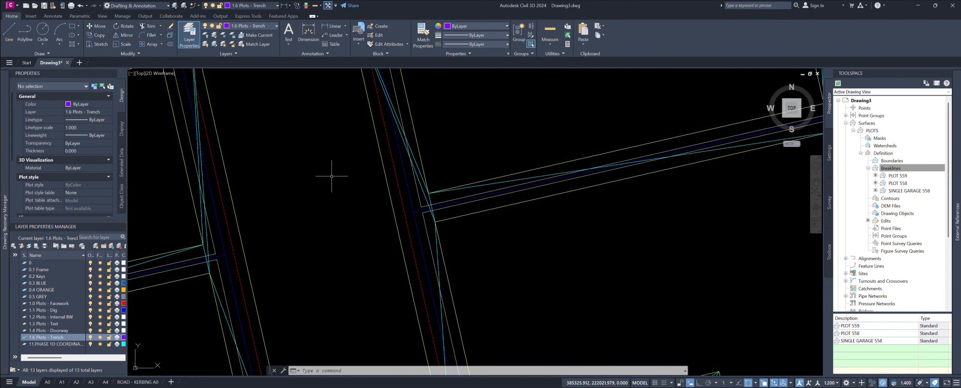
{"action": "scroll", "coordinate": [402, 169], "scroll_direction": "down", "scroll_amount": 8}
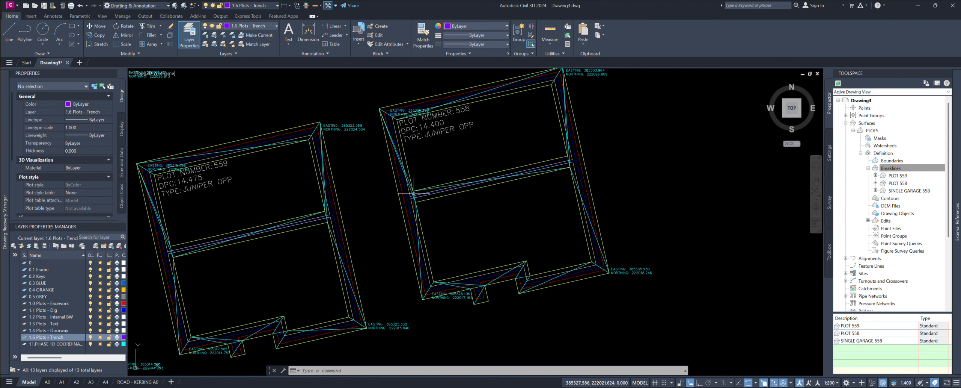
{"action": "scroll", "coordinate": [413, 194], "scroll_direction": "down", "scroll_amount": 5}
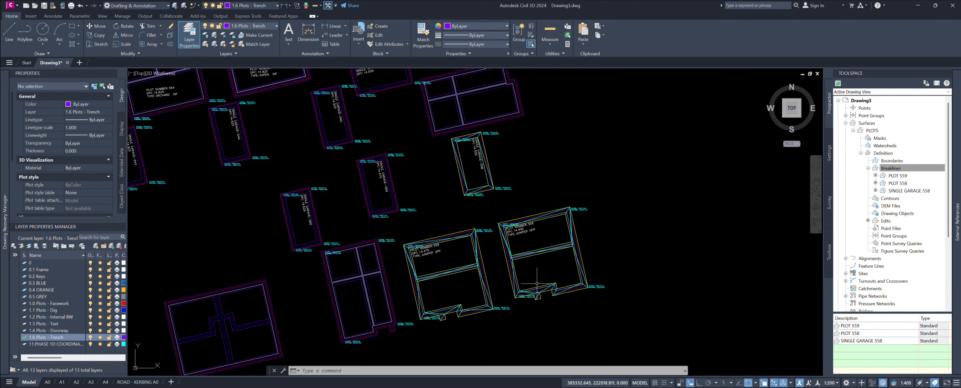
Step: Turn on ortho mode for line drawing in the empty area east of plot 558
{"action": "mouse_move", "coordinate": [649, 262]}
{"action": "middle_mouse_down"}
{"action": "mouse_move", "coordinate": [596, 255]}
{"action": "mouse_move", "coordinate": [587, 269]}
{"action": "middle_mouse_up"}
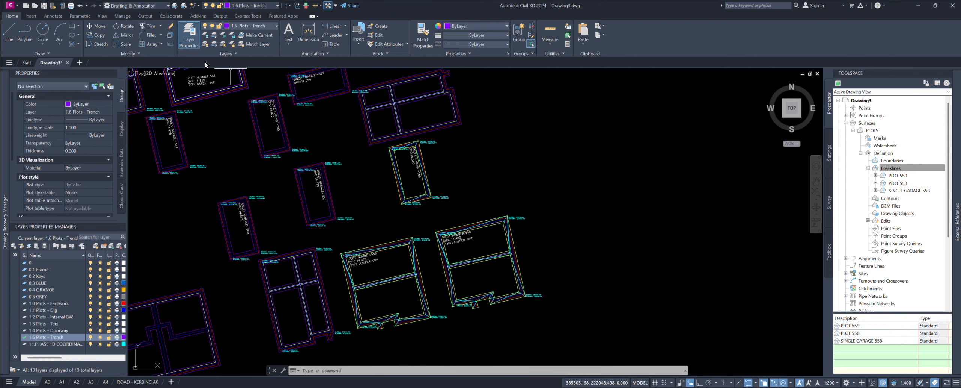
{"action": "middle_click_drag", "start_coordinate": [552, 196], "coordinate": [434, 207]}
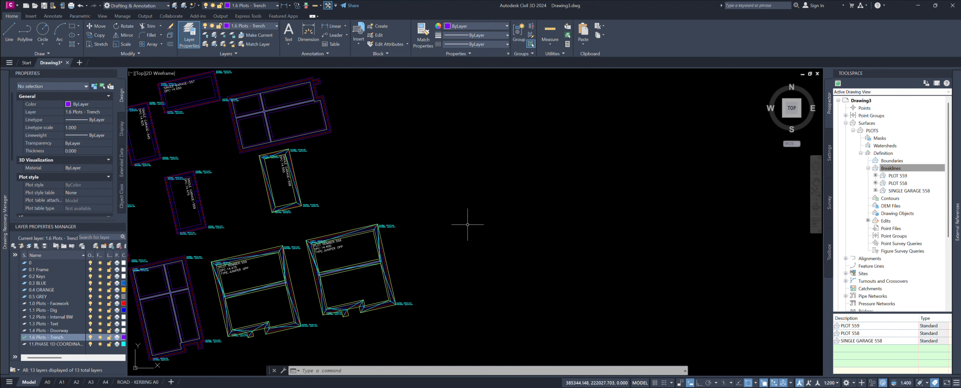
{"action": "key", "text": "Return"}
{"action": "left_click", "coordinate": [497, 276]}
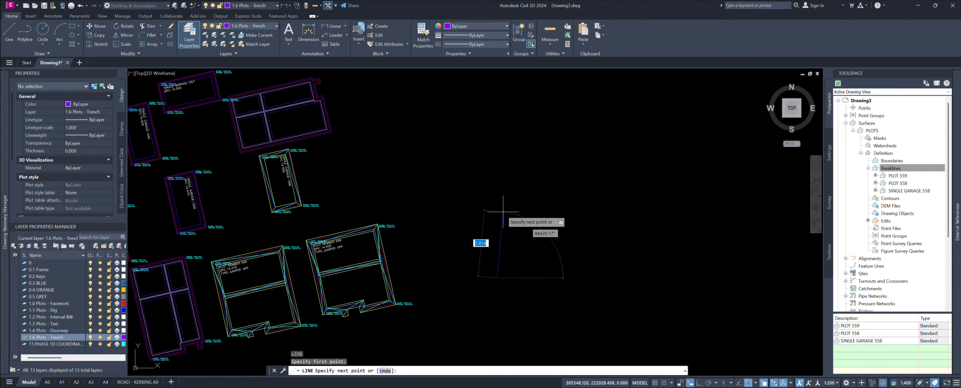
{"action": "key", "text": "F8"}
{"action": "key", "text": "Return"}
{"action": "middle_click_drag", "start_coordinate": [501, 220], "coordinate": [497, 231]}
Step: Draw a closed upright rectangle of lines, 10 long and 0.65 wide, in the empty area east of plot 558
{"action": "key", "text": "Return"}
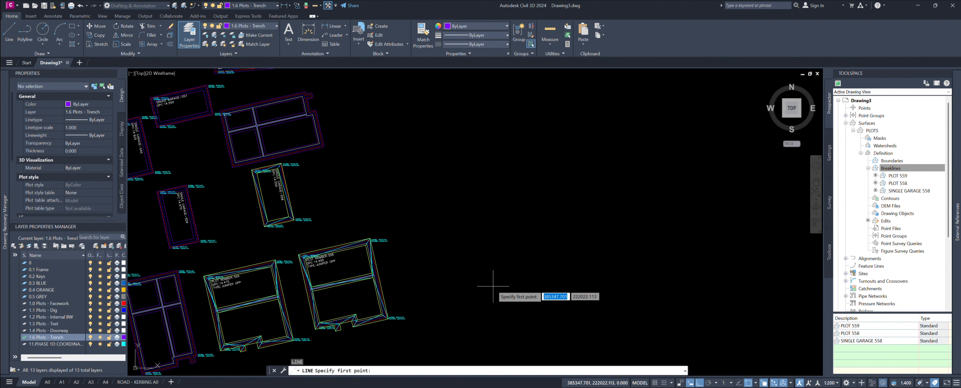
{"action": "left_click", "coordinate": [493, 287]}
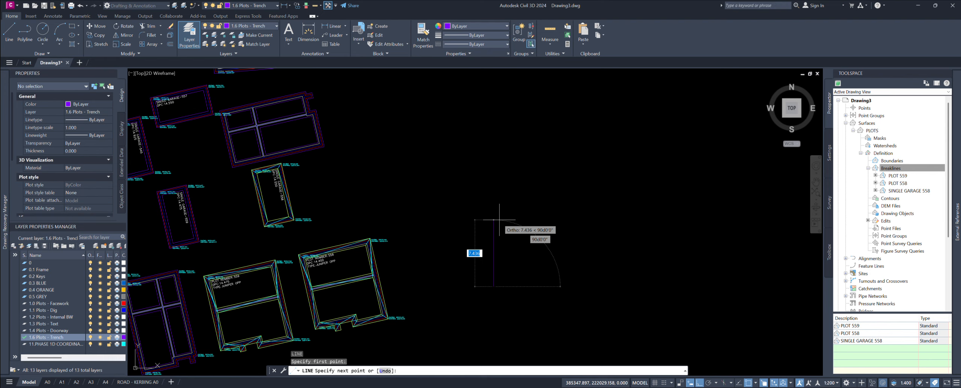
{"action": "type", "text": "10"}
{"action": "key", "text": "Return"}
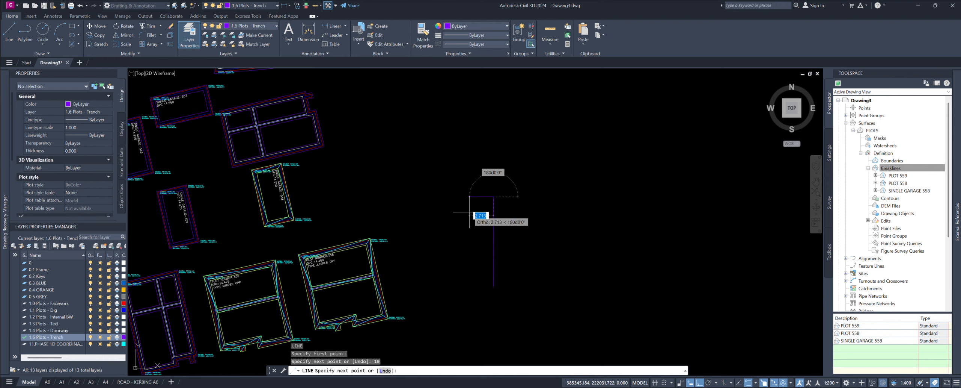
{"action": "type", "text": "0.6"}
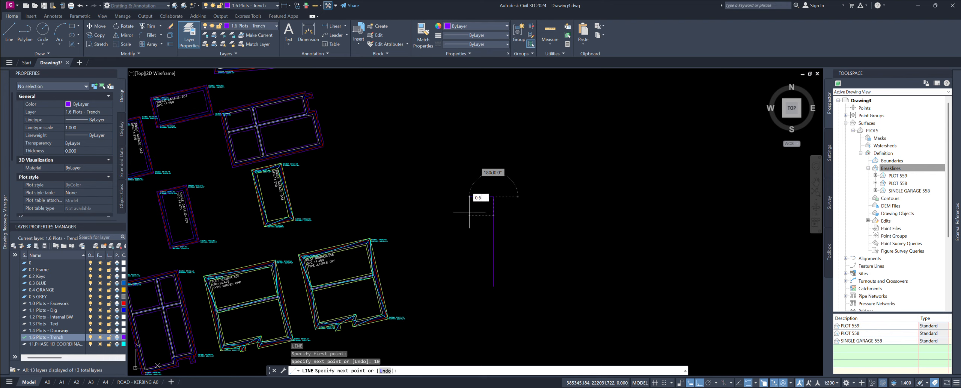
{"action": "type", "text": "5"}
{"action": "key", "text": "Return"}
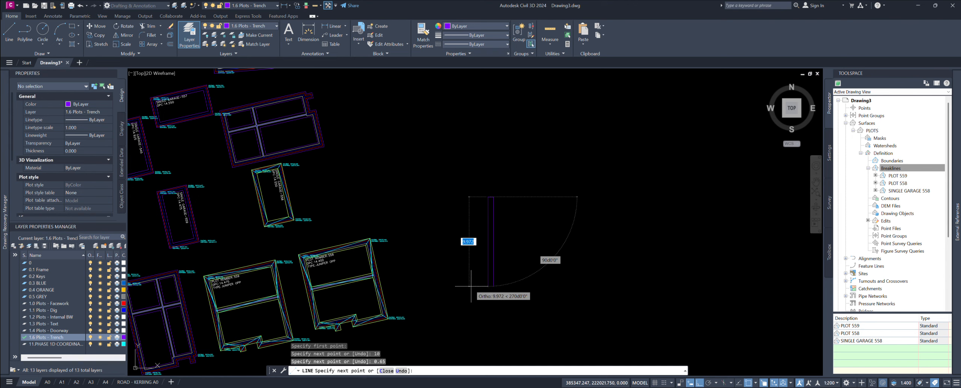
{"action": "type", "text": "10"}
{"action": "key", "text": "Return"}
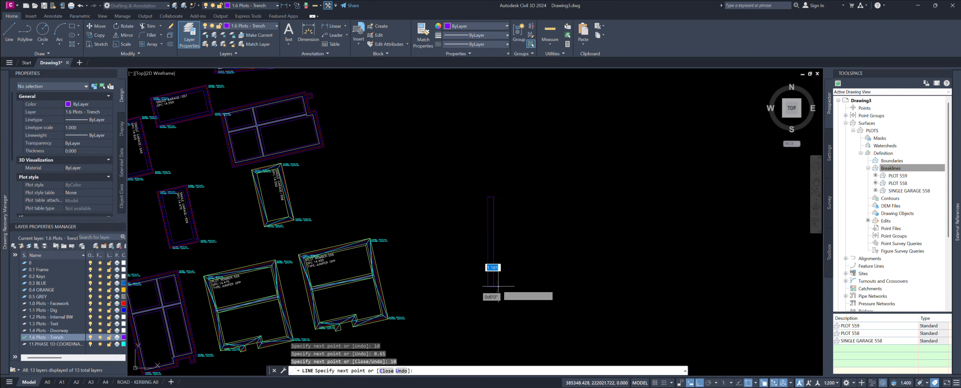
{"action": "scroll", "coordinate": [498, 286], "scroll_direction": "up", "scroll_amount": 4}
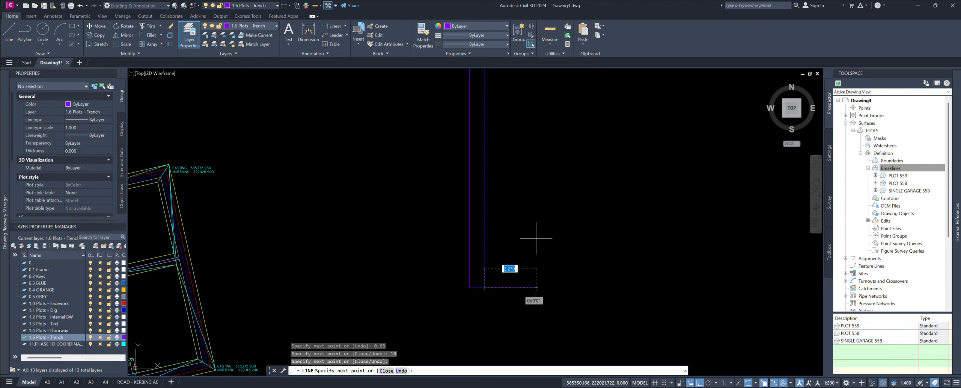
{"action": "key", "text": "Return"}
{"action": "middle_click_drag", "start_coordinate": [519, 178], "coordinate": [472, 198]}
{"action": "scroll", "coordinate": [511, 225], "scroll_direction": "down", "scroll_amount": 4}
{"action": "scroll", "coordinate": [457, 207], "scroll_direction": "up", "scroll_amount": 2}
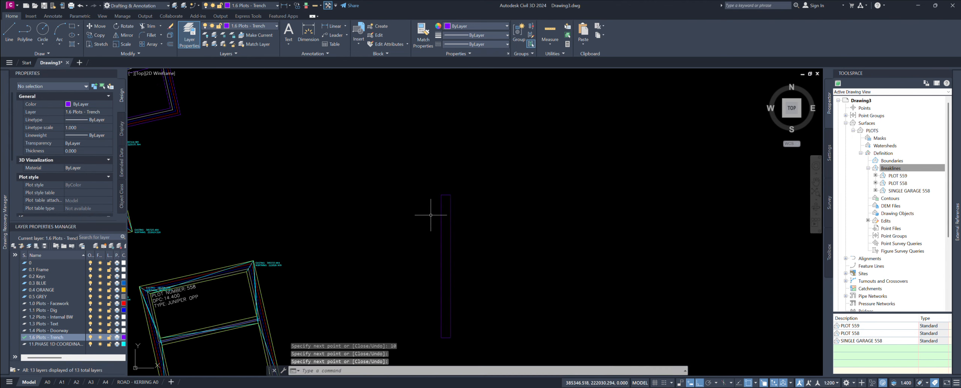
{"action": "middle_click_drag", "start_coordinate": [415, 222], "coordinate": [442, 216]}
{"action": "key", "text": "Return"}
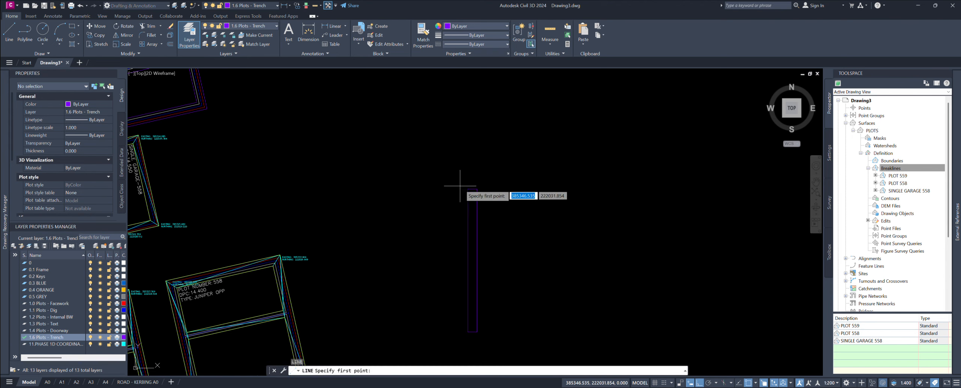
{"action": "scroll", "coordinate": [474, 194], "scroll_direction": "up", "scroll_amount": 5}
{"action": "scroll", "coordinate": [474, 194], "scroll_direction": "down", "scroll_amount": 2}
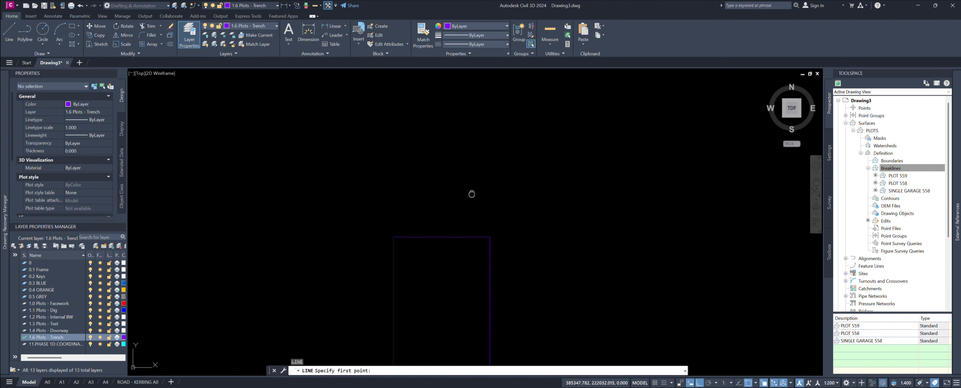
{"action": "scroll", "coordinate": [472, 194], "scroll_direction": "down", "scroll_amount": 2}
{"action": "key", "text": "Escape"}
{"action": "key", "text": "Escape"}
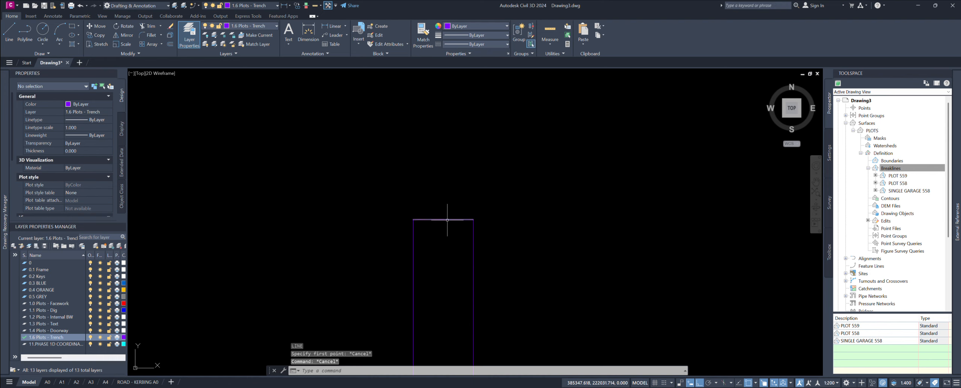
Step: Offset the rectangle's upper short edge outward by 0.01
{"action": "left_click", "coordinate": [448, 220]}
{"action": "scroll", "coordinate": [447, 225], "scroll_direction": "down", "scroll_amount": 3}
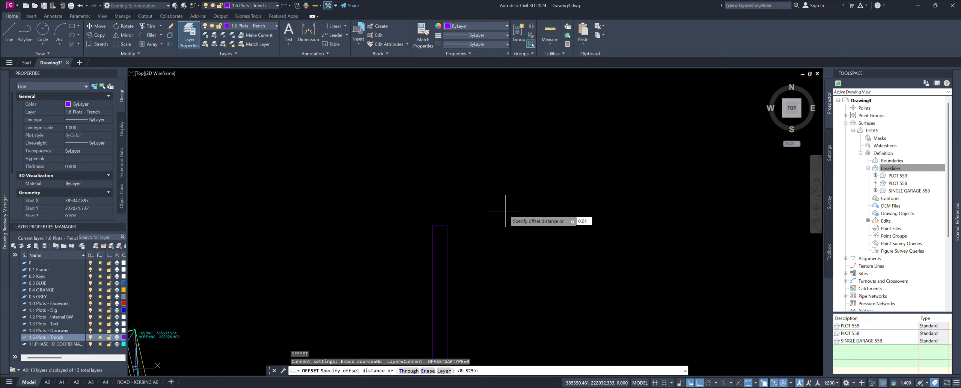
{"action": "key", "text": "Return"}
{"action": "left_click", "coordinate": [476, 199]}
{"action": "scroll", "coordinate": [438, 240], "scroll_direction": "up", "scroll_amount": 5}
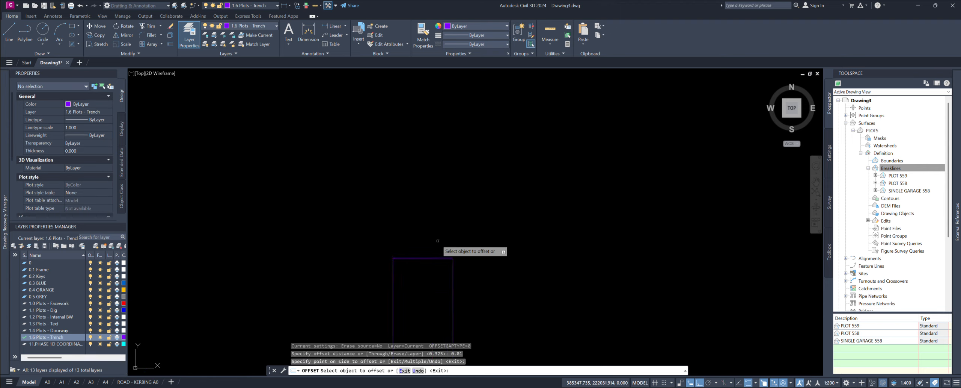
{"action": "scroll", "coordinate": [438, 240], "scroll_direction": "up", "scroll_amount": 4}
{"action": "mouse_move", "coordinate": [390, 265]}
{"action": "middle_mouse_down"}
{"action": "mouse_move", "coordinate": [424, 188]}
{"action": "mouse_move", "coordinate": [382, 189]}
{"action": "mouse_move", "coordinate": [393, 266]}
{"action": "middle_mouse_up"}
{"action": "key", "text": "Escape"}
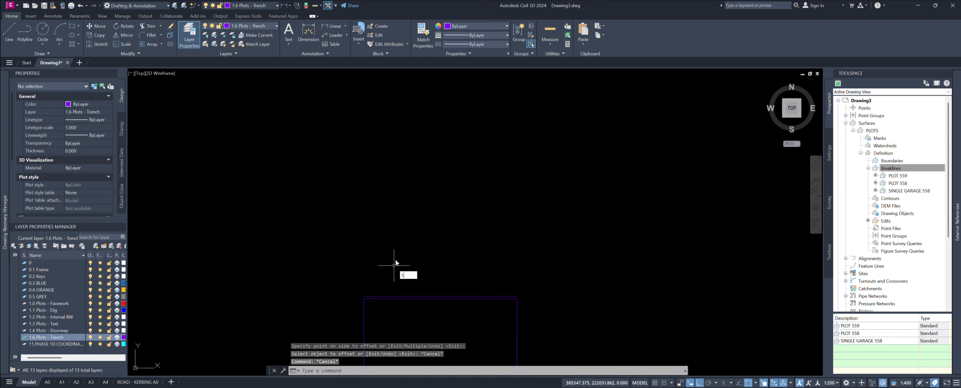
Step: Draw a line 2 long straight up from the west end of the offset line
{"action": "key", "text": "Return"}
{"action": "left_click", "coordinate": [364, 296]}
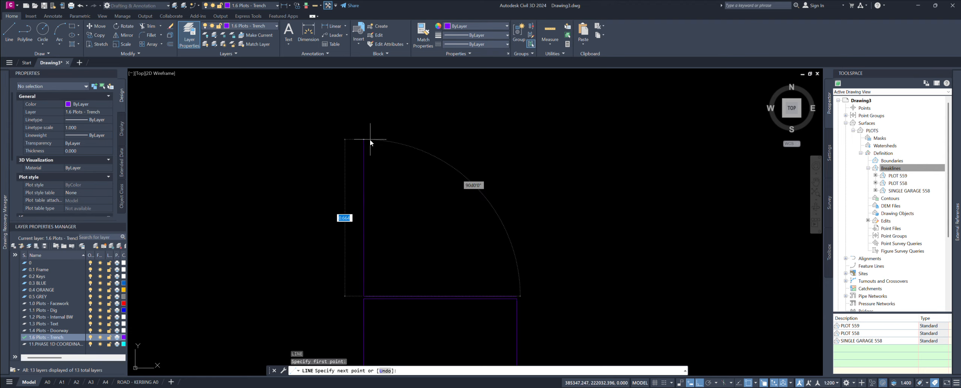
{"action": "type", "text": "2"}
{"action": "key", "text": "Return"}
{"action": "scroll", "coordinate": [361, 176], "scroll_direction": "down", "scroll_amount": 8}
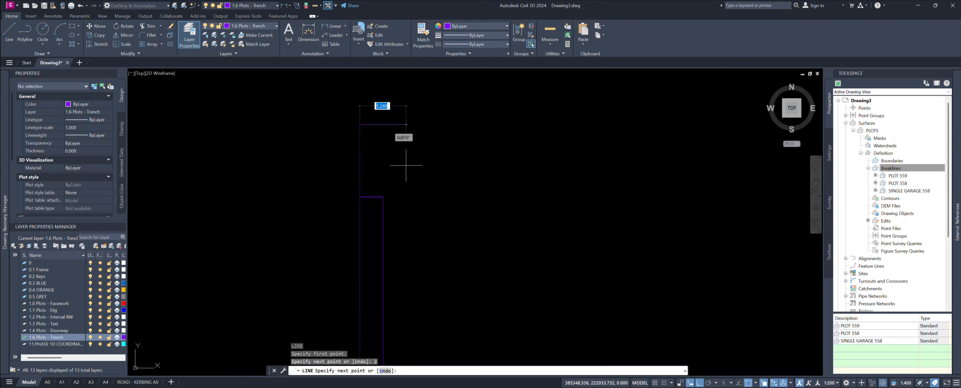
{"action": "key", "text": "Return"}
Step: Draw a line 2 long straight up from the offset line's east end and continue it upward by 0.5
{"action": "key", "text": "Return"}
{"action": "scroll", "coordinate": [386, 193], "scroll_direction": "up", "scroll_amount": 8}
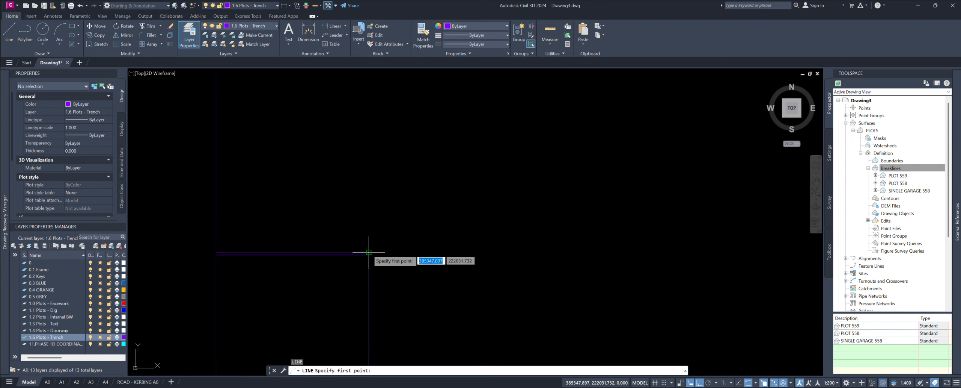
{"action": "left_click", "coordinate": [369, 252]}
{"action": "scroll", "coordinate": [357, 244], "scroll_direction": "down", "scroll_amount": 8}
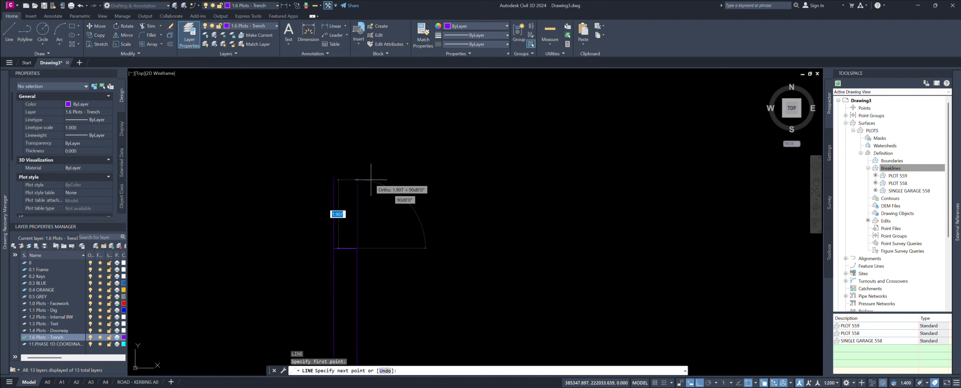
{"action": "type", "text": "2"}
{"action": "key", "text": "Return"}
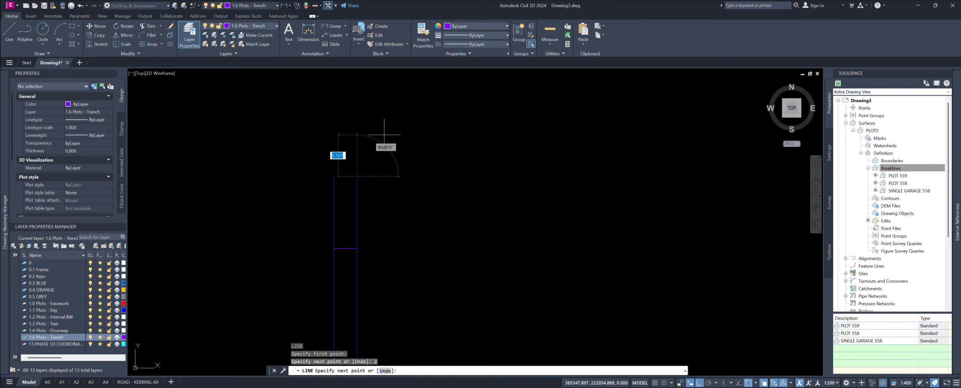
{"action": "type", "text": ".5"}
{"action": "key", "text": "Return"}
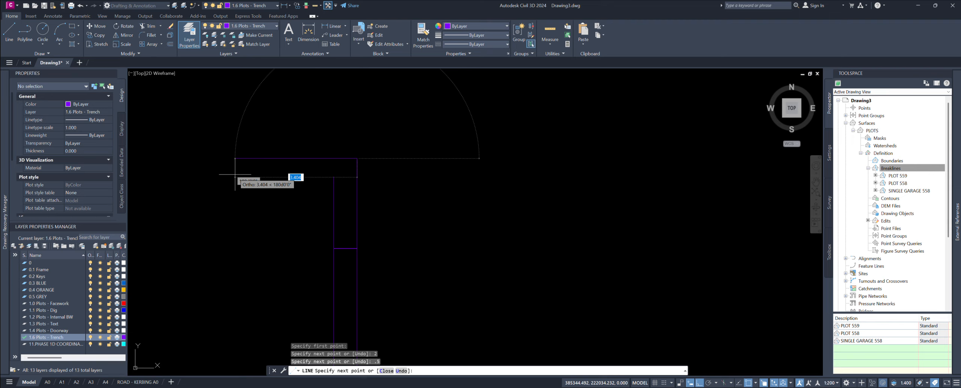
Step: Continue the outline 5 to the west and 0.65 down, then bring it back east to the inner vertical line
{"action": "type", "text": "5"}
{"action": "key", "text": "Return"}
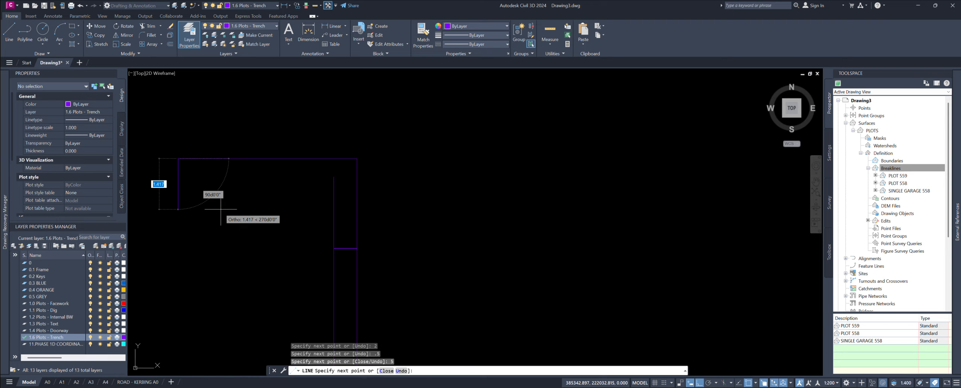
{"action": "type", "text": ".65"}
{"action": "key", "text": "Return"}
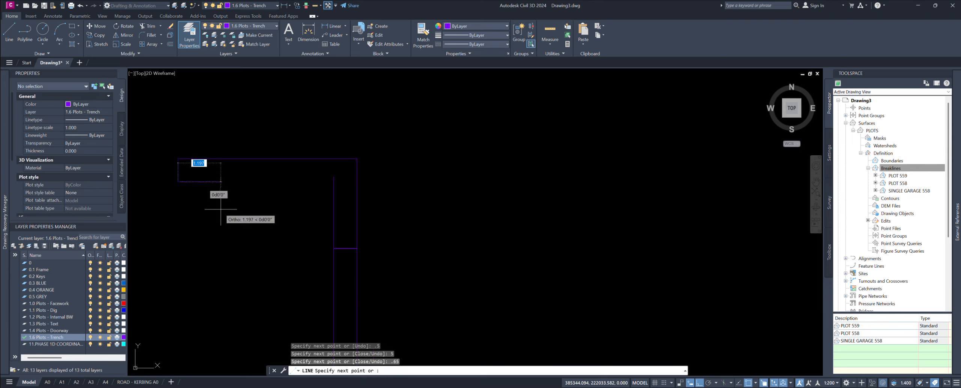
{"action": "scroll", "coordinate": [318, 185], "scroll_direction": "up", "scroll_amount": 4}
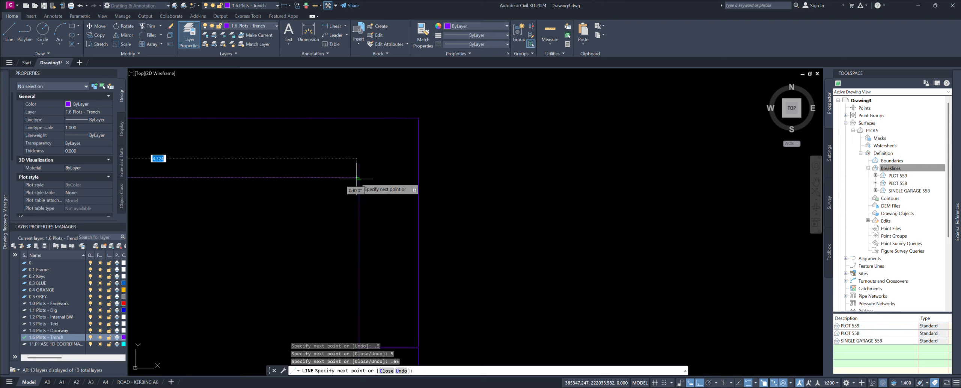
{"action": "left_click", "coordinate": [359, 177]}
{"action": "key", "text": "Return"}
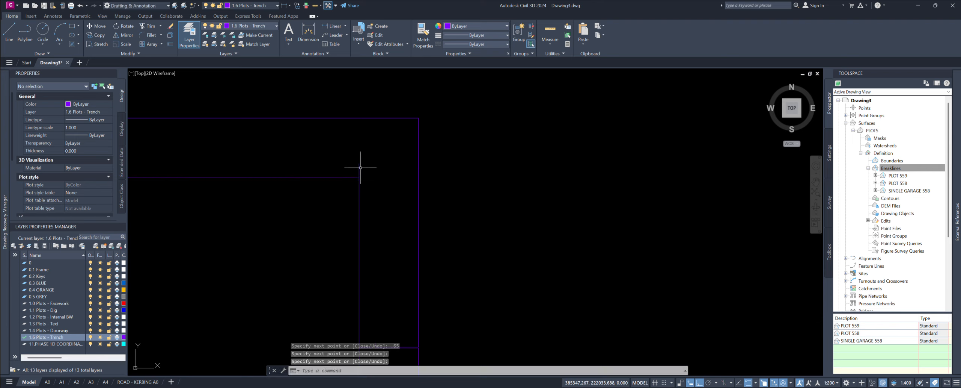
Step: Stretch the upper end of the inner vertical line to meet the horizontal leg's lower edge at the inner corner
{"action": "left_click", "coordinate": [359, 164]}
{"action": "left_click", "coordinate": [359, 163]}
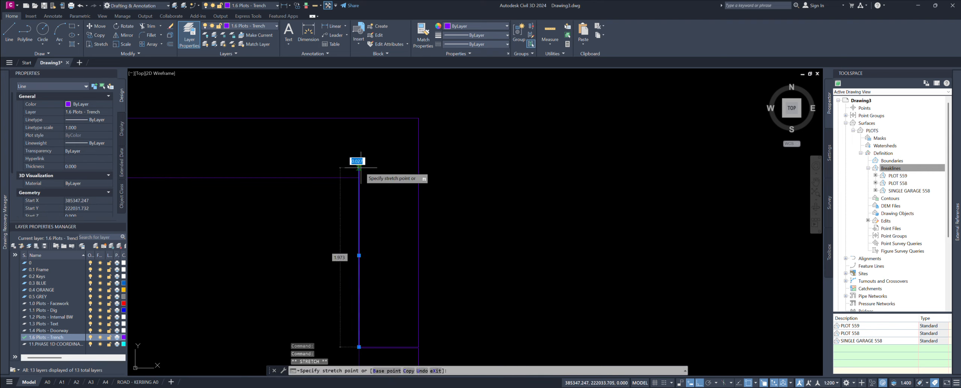
{"action": "scroll", "coordinate": [400, 168], "scroll_direction": "down", "scroll_amount": 5}
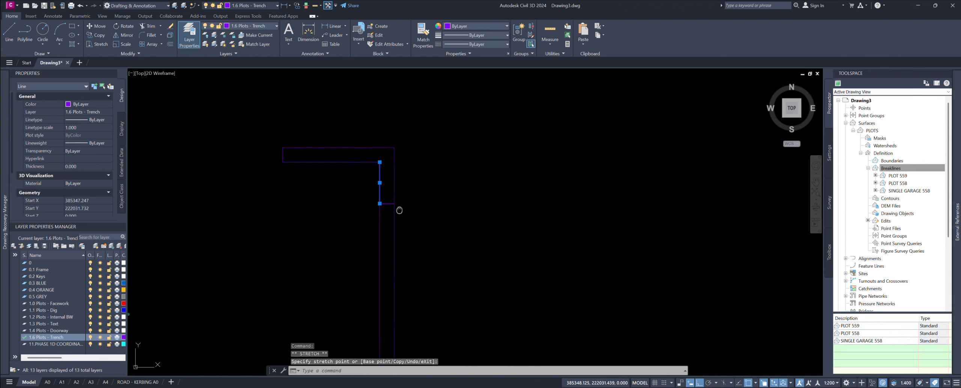
{"action": "scroll", "coordinate": [400, 210], "scroll_direction": "down", "scroll_amount": 3}
{"action": "key", "text": "Escape"}
{"action": "key", "text": "Escape"}
{"action": "left_click", "coordinate": [468, 304]}
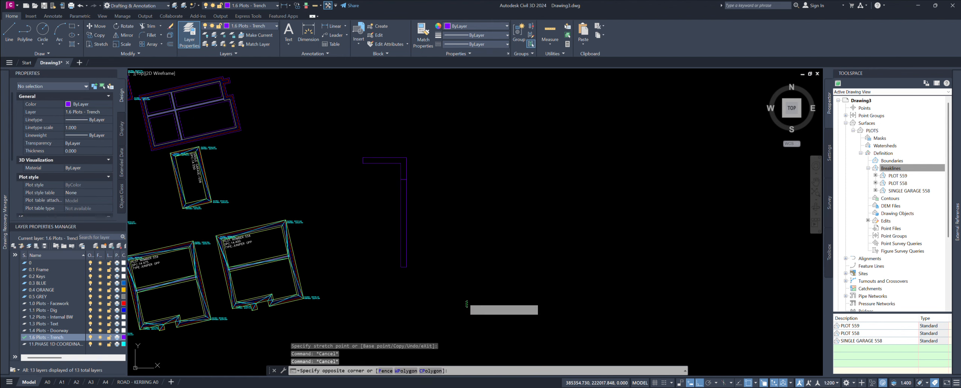
{"action": "left_click", "coordinate": [362, 140]}
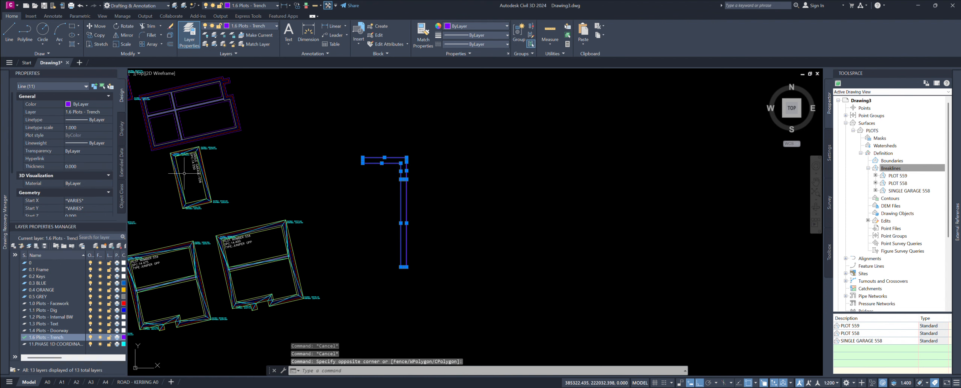
{"action": "middle_click_drag", "start_coordinate": [387, 246], "coordinate": [392, 252]}
{"action": "key", "text": "Escape"}
{"action": "key", "text": "Escape"}
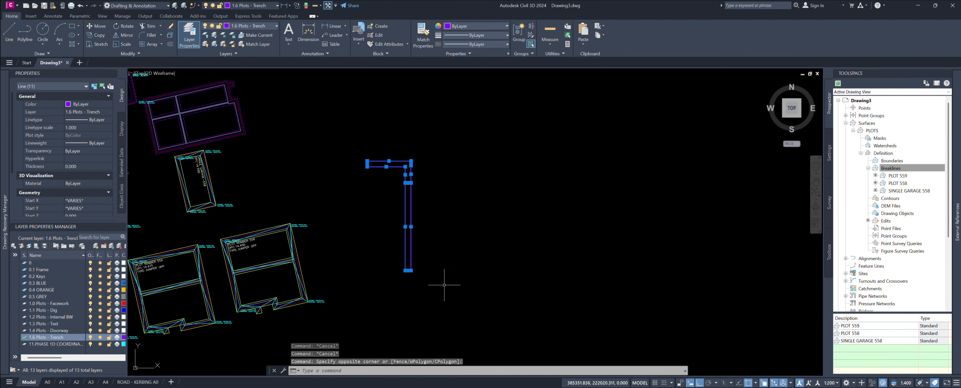
Step: Join the four lines of the long vertical trench section into one polyline
{"action": "left_click", "coordinate": [439, 286]}
{"action": "left_click", "coordinate": [372, 205]}
{"action": "scroll", "coordinate": [399, 204], "scroll_direction": "up", "scroll_amount": 8}
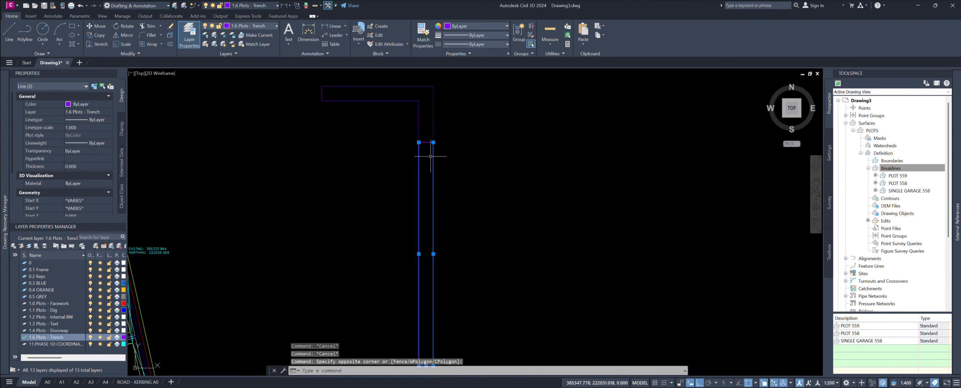
{"action": "scroll", "coordinate": [413, 134], "scroll_direction": "up", "scroll_amount": 5}
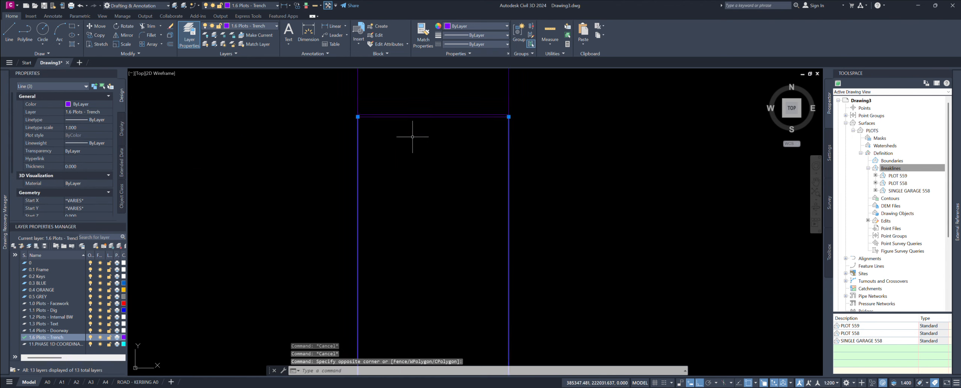
{"action": "left_click", "coordinate": [350, 100]}
{"action": "scroll", "coordinate": [353, 120], "scroll_direction": "down", "scroll_amount": 20}
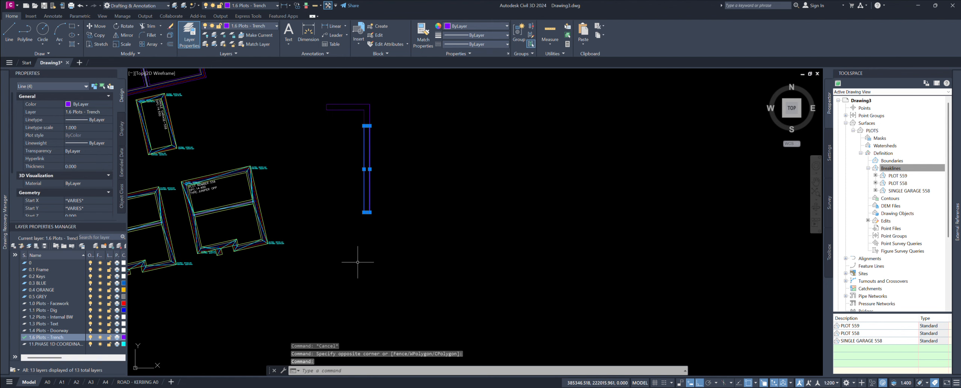
{"action": "type", "text": "j"}
{"action": "key", "text": "Return"}
Step: Join the six lines of the upper L-shaped trench section into one polyline
{"action": "scroll", "coordinate": [385, 177], "scroll_direction": "up", "scroll_amount": 4}
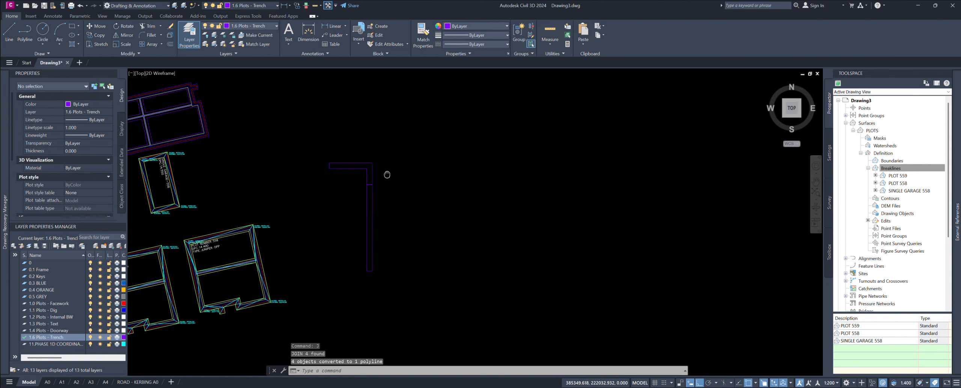
{"action": "left_click", "coordinate": [386, 182]}
{"action": "left_click", "coordinate": [259, 130]}
{"action": "middle_click_drag", "start_coordinate": [262, 129], "coordinate": [319, 114]}
{"action": "left_click", "coordinate": [388, 183]}
{"action": "left_click", "coordinate": [189, 132]}
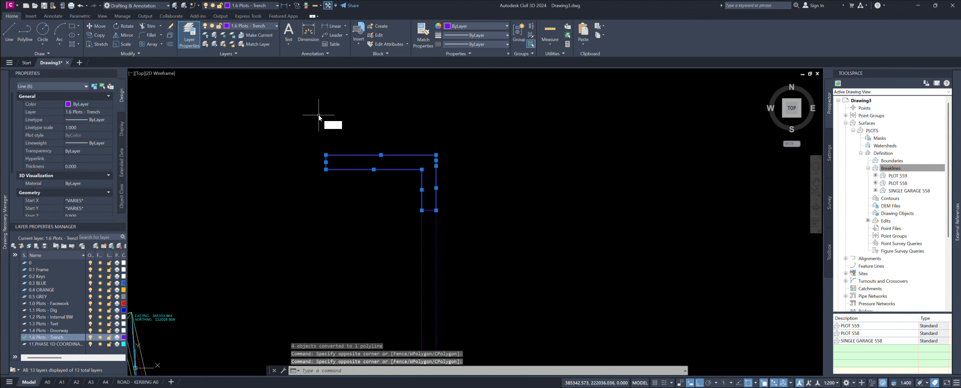
{"action": "key", "text": "Return"}
Step: Add both trench section outlines to the PLOTS surface as standard breaklines with the description STEPS
{"action": "left_click", "coordinate": [458, 187]}
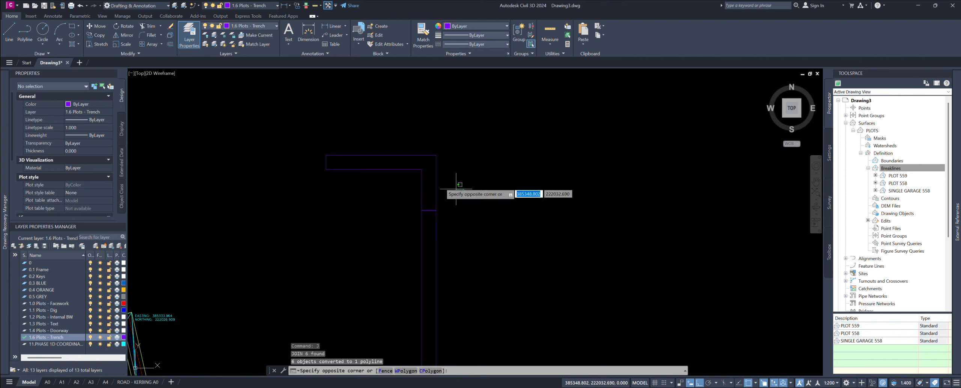
{"action": "left_click", "coordinate": [389, 142]}
{"action": "middle_click_drag", "start_coordinate": [443, 314], "coordinate": [450, 187]}
{"action": "left_click", "coordinate": [487, 251]}
{"action": "left_click", "coordinate": [355, 157]}
{"action": "left_click", "coordinate": [353, 203]}
{"action": "scroll", "coordinate": [353, 203], "scroll_direction": "down", "scroll_amount": 4}
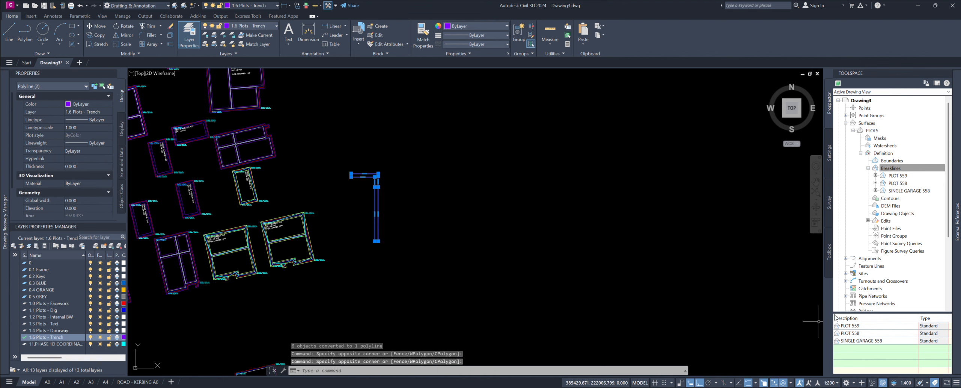
{"action": "right_click", "coordinate": [898, 175]}
{"action": "left_click", "coordinate": [909, 176]}
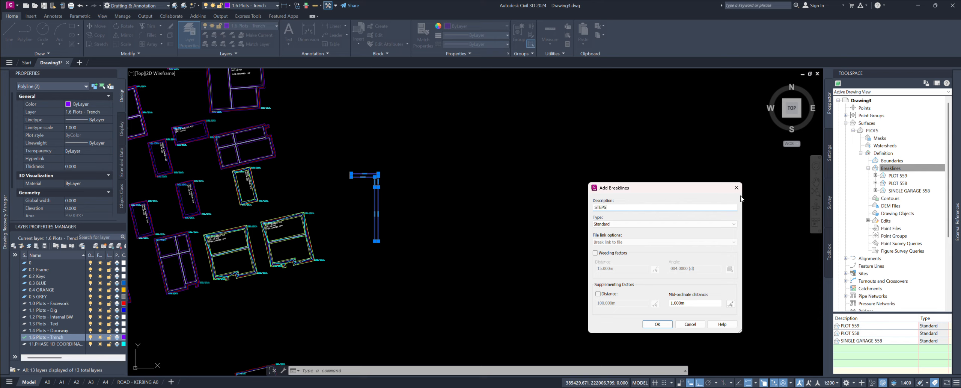
{"action": "left_click", "coordinate": [661, 324]}
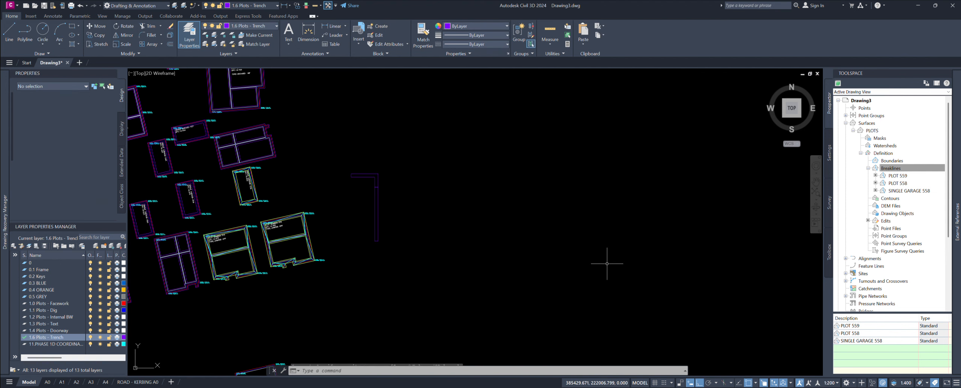
Step: Delete the PLOTS surface edges that link the trench to the plots and span the inside of its L shape
{"action": "middle_click_drag", "start_coordinate": [295, 188], "coordinate": [338, 196]}
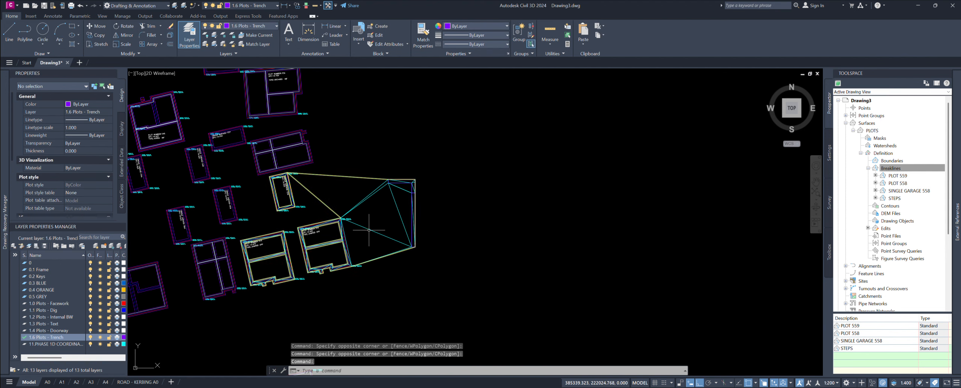
{"action": "left_click", "coordinate": [331, 209]}
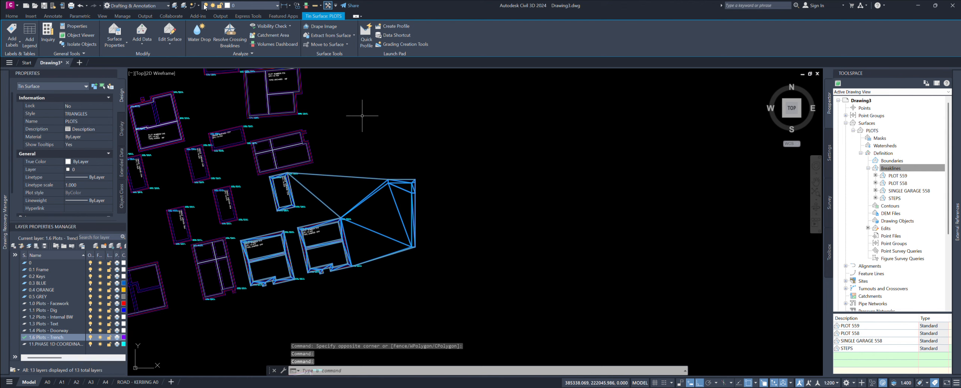
{"action": "left_click", "coordinate": [170, 44]}
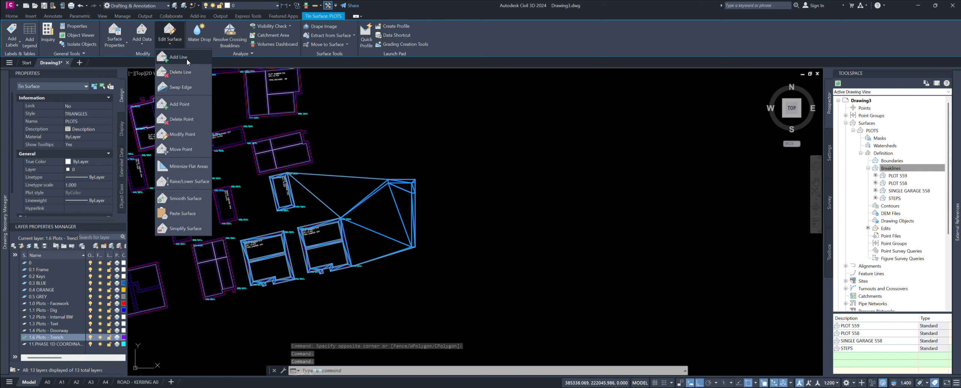
{"action": "left_click", "coordinate": [170, 44]}
{"action": "left_click_drag", "start_coordinate": [389, 272], "coordinate": [364, 162]}
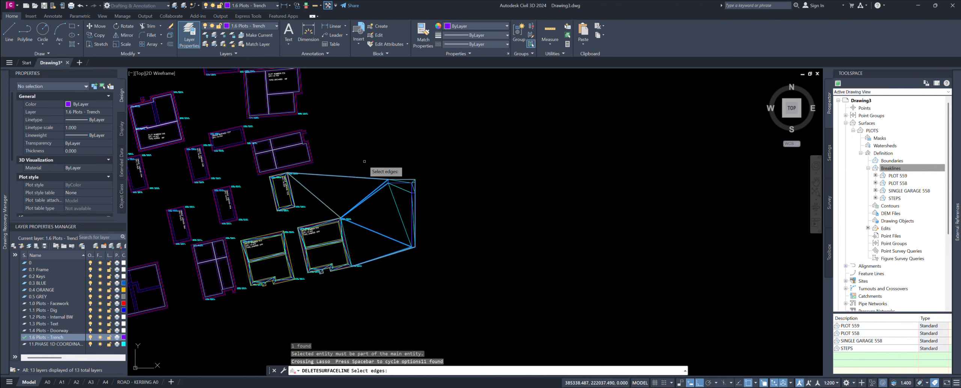
{"action": "key", "text": "Return"}
{"action": "scroll", "coordinate": [406, 193], "scroll_direction": "up", "scroll_amount": 2}
{"action": "scroll", "coordinate": [406, 193], "scroll_direction": "up", "scroll_amount": 2}
{"action": "left_click_drag", "start_coordinate": [423, 173], "coordinate": [325, 230]}
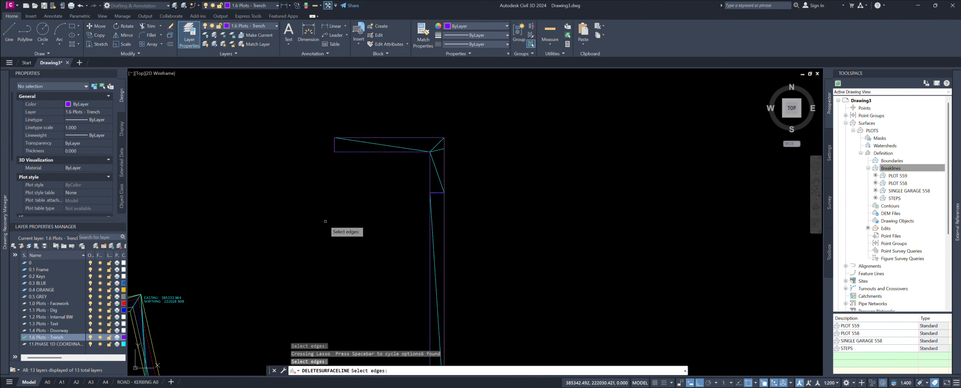
Step: Delete the surface edges inside the narrow gap between the two trench sections
{"action": "scroll", "coordinate": [444, 184], "scroll_direction": "up", "scroll_amount": 2}
{"action": "scroll", "coordinate": [357, 236], "scroll_direction": "up", "scroll_amount": 4}
{"action": "scroll", "coordinate": [372, 180], "scroll_direction": "up", "scroll_amount": 4}
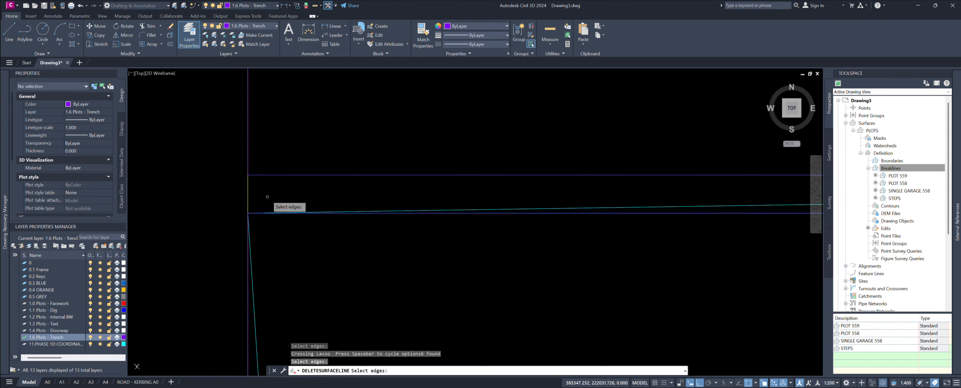
{"action": "left_click_drag", "start_coordinate": [269, 196], "coordinate": [220, 187]}
{"action": "key", "text": "Return"}
{"action": "scroll", "coordinate": [228, 187], "scroll_direction": "down", "scroll_amount": 5}
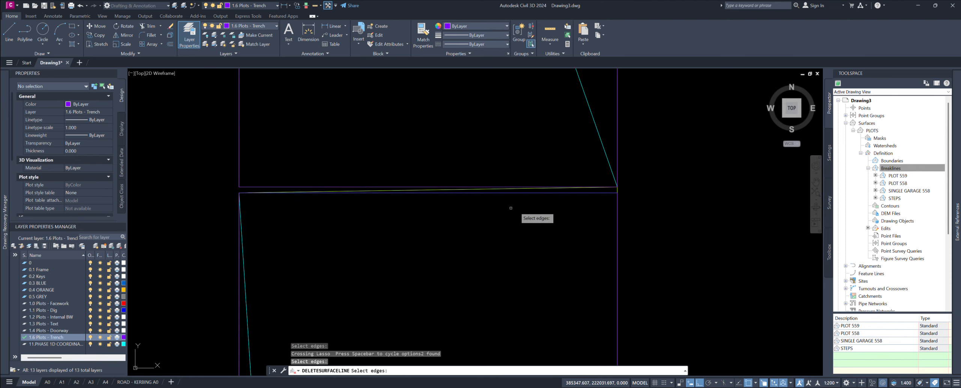
{"action": "scroll", "coordinate": [526, 206], "scroll_direction": "down", "scroll_amount": 1}
{"action": "mouse_move", "coordinate": [525, 206]}
{"action": "middle_mouse_down"}
{"action": "mouse_move", "coordinate": [405, 245]}
{"action": "mouse_move", "coordinate": [501, 296]}
{"action": "middle_mouse_up"}
{"action": "scroll", "coordinate": [411, 249], "scroll_direction": "up", "scroll_amount": 1}
{"action": "left_click_drag", "start_coordinate": [548, 295], "coordinate": [470, 272]}
{"action": "scroll", "coordinate": [533, 282], "scroll_direction": "down", "scroll_amount": 4}
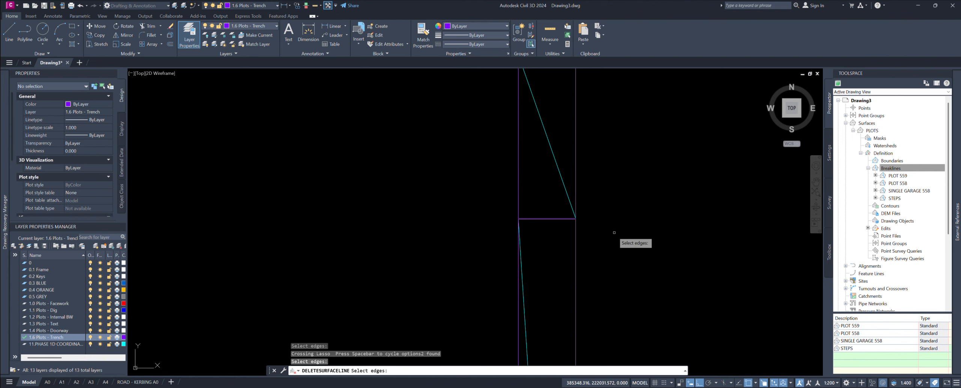
{"action": "key", "text": "Return"}
{"action": "scroll", "coordinate": [603, 266], "scroll_direction": "down", "scroll_amount": 5}
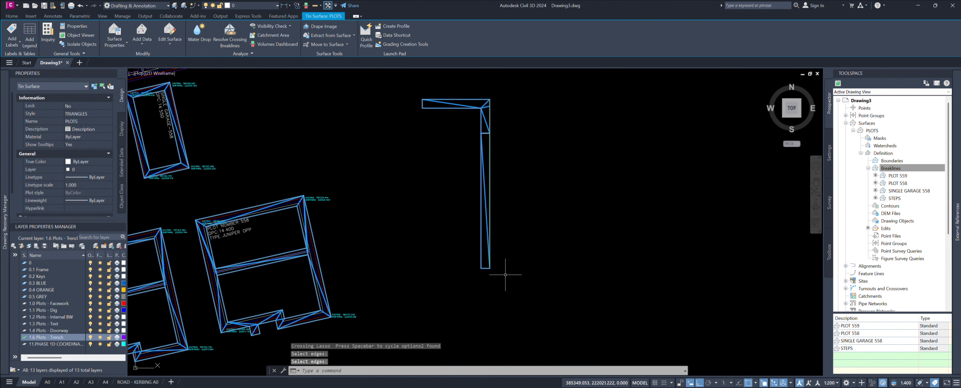
Step: Hide the PLOTS surface so that only the drawn outlines can be selected
{"action": "middle_click_drag", "start_coordinate": [506, 274], "coordinate": [504, 298]}
{"action": "scroll", "coordinate": [495, 174], "scroll_direction": "up", "scroll_amount": 2}
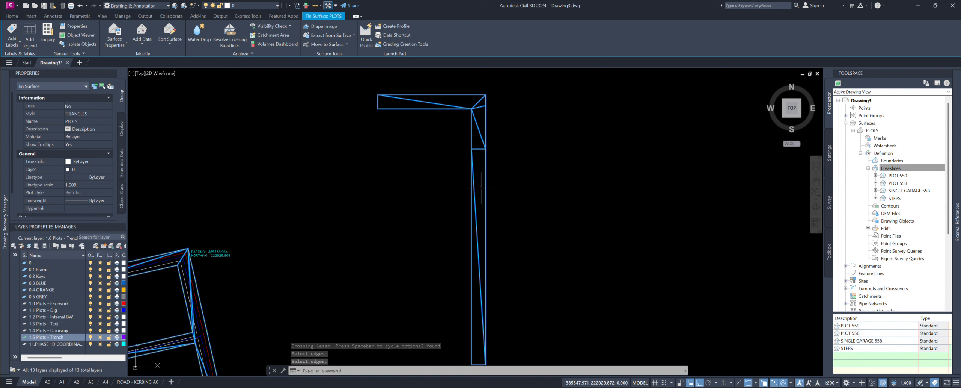
{"action": "key", "text": "Escape"}
{"action": "key", "text": "Escape"}
{"action": "left_click", "coordinate": [475, 187]}
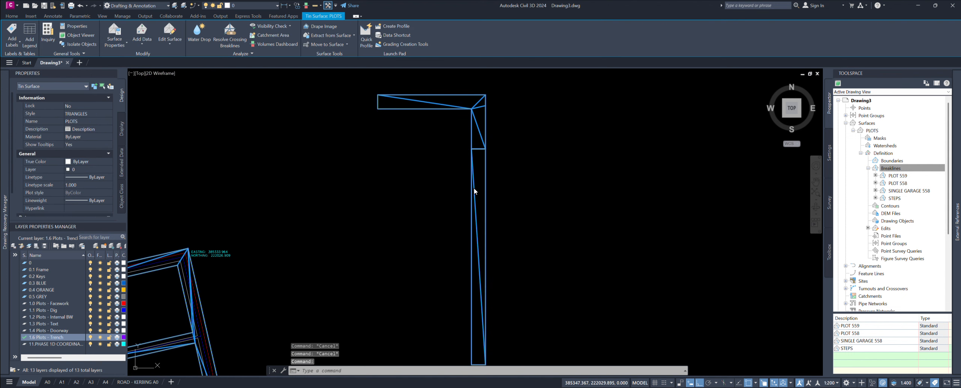
{"action": "right_click", "coordinate": [474, 188]}
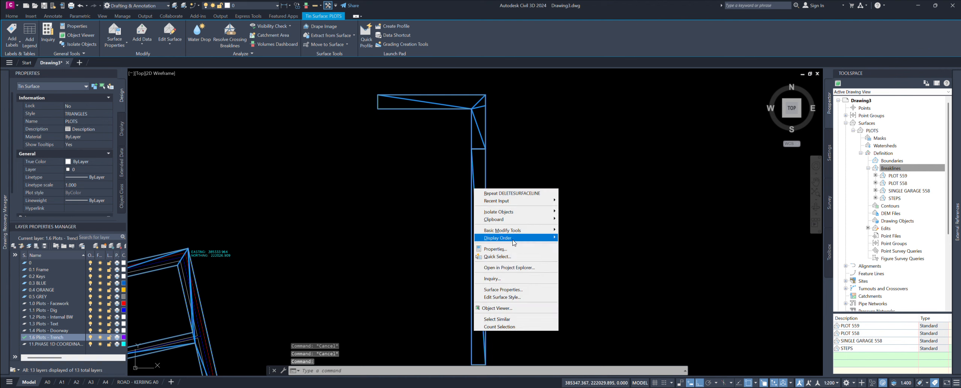
{"action": "mouse_move", "coordinate": [510, 213]}
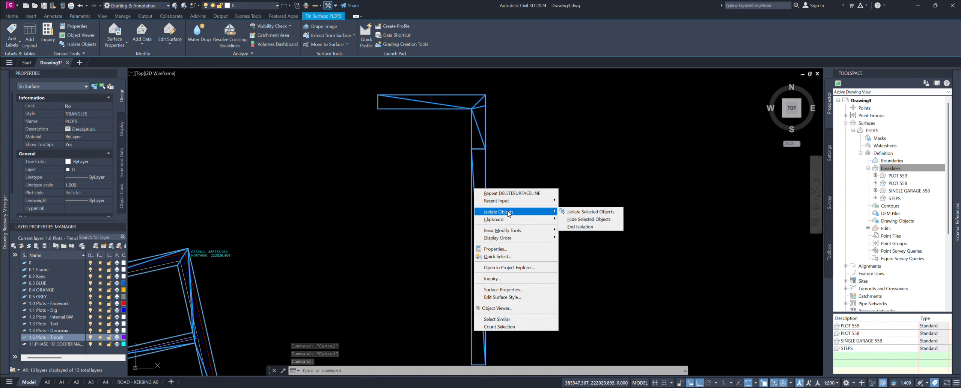
{"action": "left_click", "coordinate": [589, 219]}
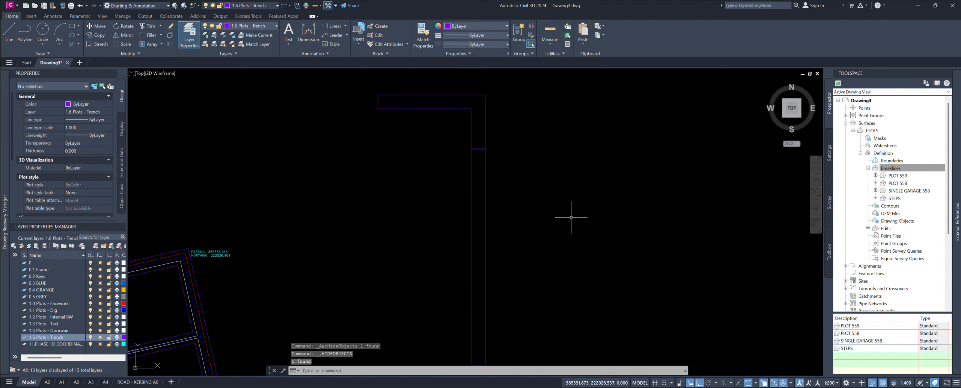
{"action": "scroll", "coordinate": [564, 211], "scroll_direction": "down", "scroll_amount": 2}
{"action": "left_click", "coordinate": [562, 328]}
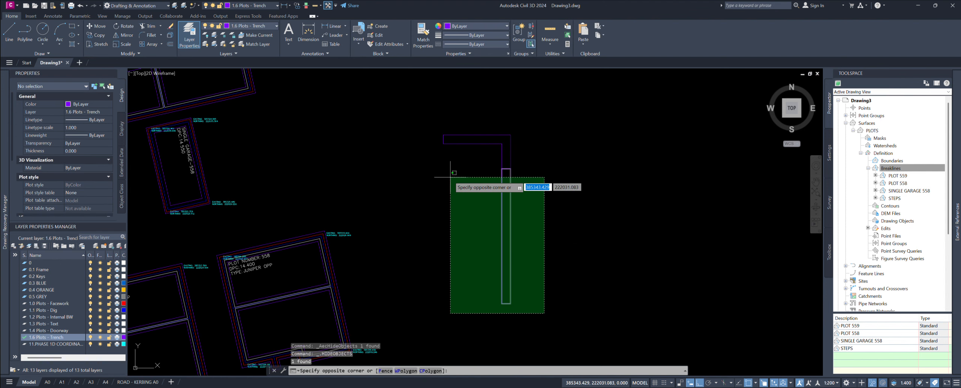
{"action": "left_click", "coordinate": [451, 183]}
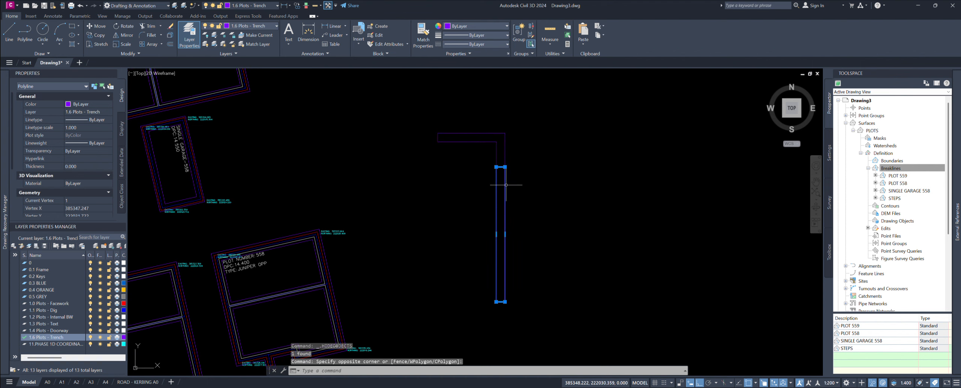
{"action": "middle_click_drag", "start_coordinate": [496, 181], "coordinate": [499, 187]}
{"action": "key", "text": "Escape"}
{"action": "key", "text": "Escape"}
Step: Set the elevation of the upper L-shaped trench section's polyline to 0.225
{"action": "left_click", "coordinate": [518, 161]}
{"action": "left_click", "coordinate": [467, 135]}
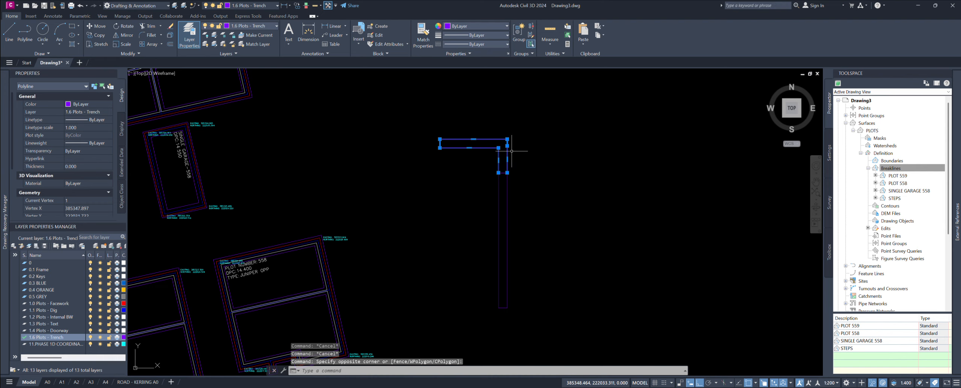
{"action": "scroll", "coordinate": [92, 152], "scroll_direction": "down", "scroll_amount": 3}
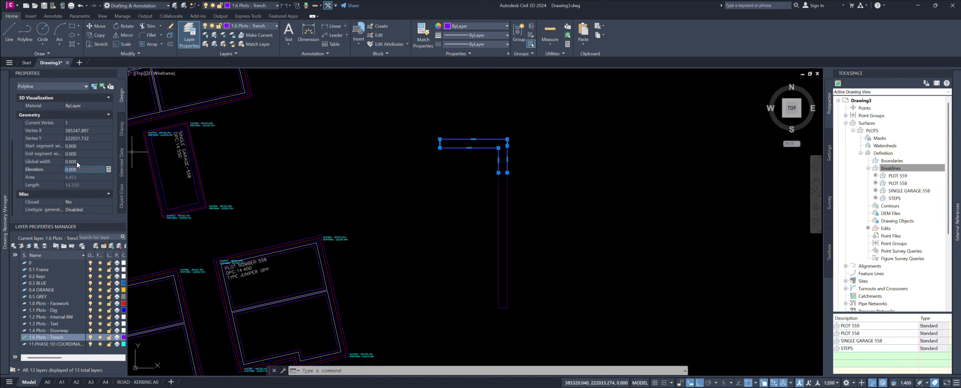
{"action": "key", "text": "BackSpace"}
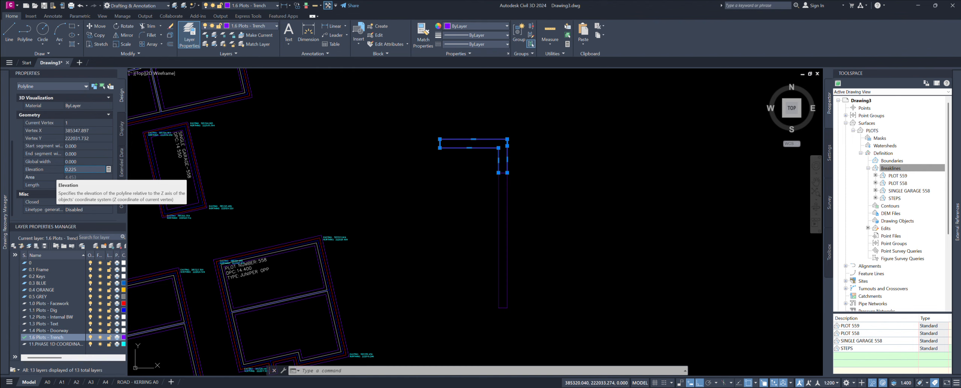
{"action": "key", "text": "Return"}
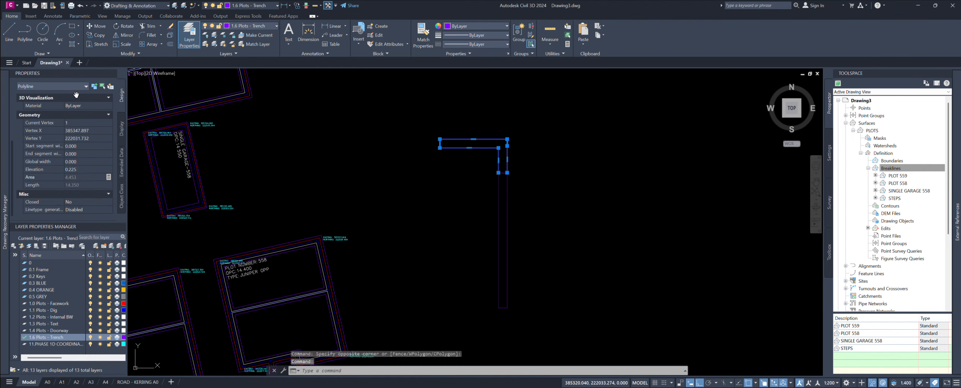
{"action": "scroll", "coordinate": [507, 235], "scroll_direction": "down", "scroll_amount": 2}
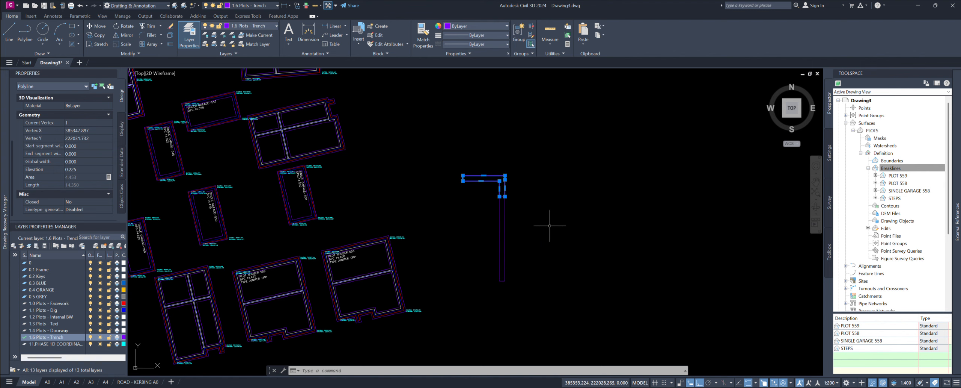
{"action": "key", "text": "Escape"}
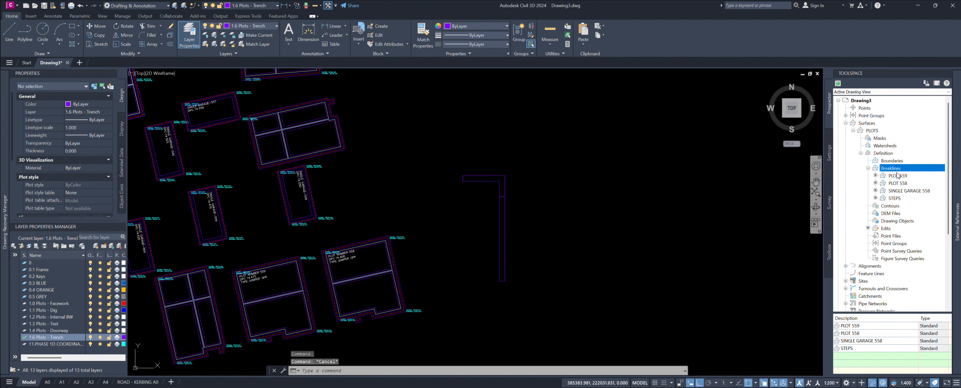
Step: End the object isolation to bring back the hidden PLOTS surface
{"action": "right_click", "coordinate": [630, 209]}
{"action": "mouse_move", "coordinate": [672, 231]}
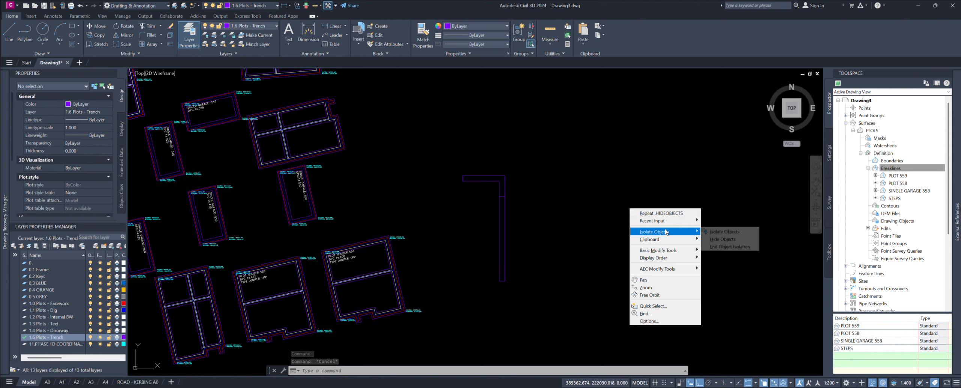
{"action": "left_click", "coordinate": [730, 246]}
{"action": "scroll", "coordinate": [484, 219], "scroll_direction": "up", "scroll_amount": 5}
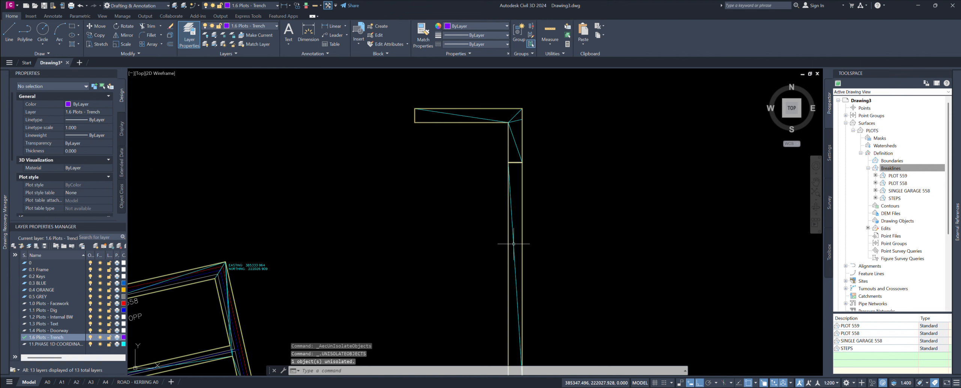
Step: Open the PLOTS surface together with both trench section outlines in the Object Viewer
{"action": "left_click", "coordinate": [512, 243]}
{"action": "scroll", "coordinate": [513, 240], "scroll_direction": "down", "scroll_amount": 5}
{"action": "left_click", "coordinate": [574, 326]}
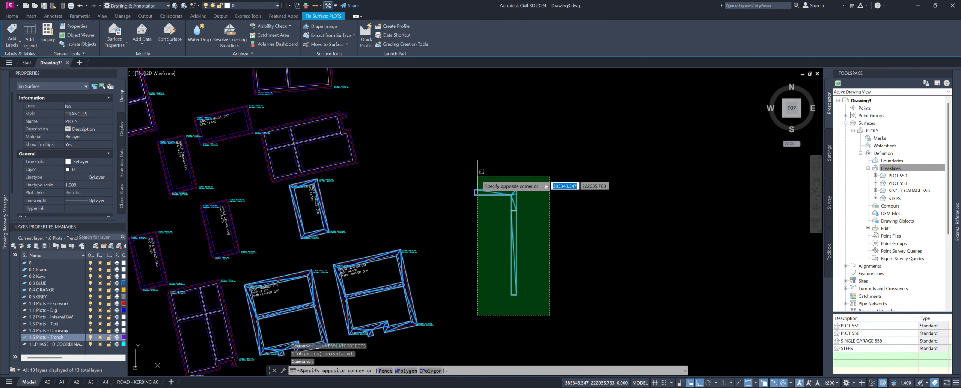
{"action": "left_click", "coordinate": [468, 169]}
{"action": "right_click", "coordinate": [471, 175]}
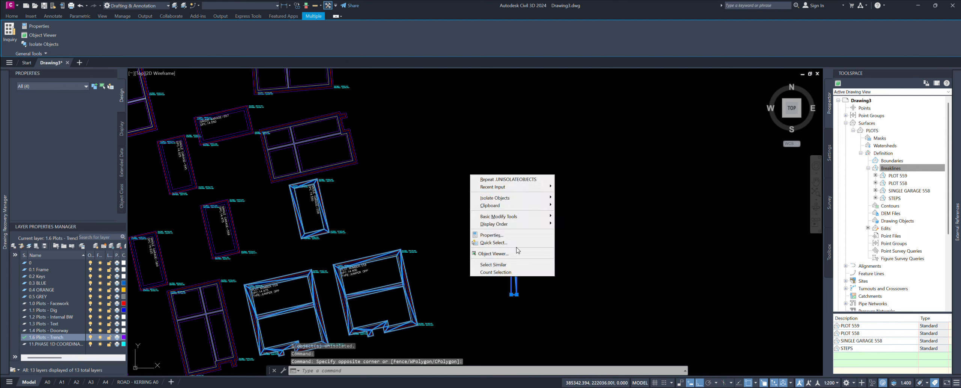
{"action": "mouse_move", "coordinate": [492, 225]}
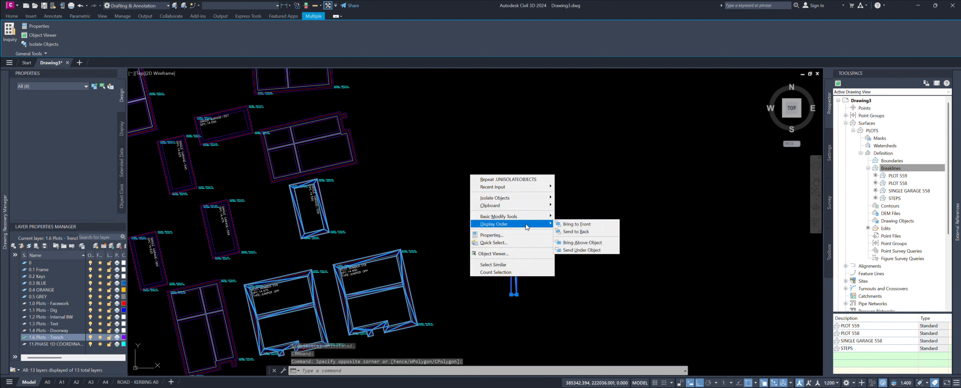
{"action": "left_click", "coordinate": [493, 264]}
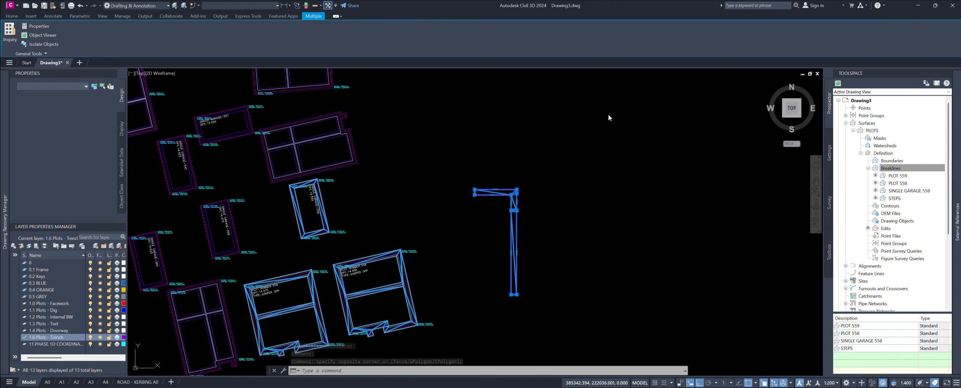
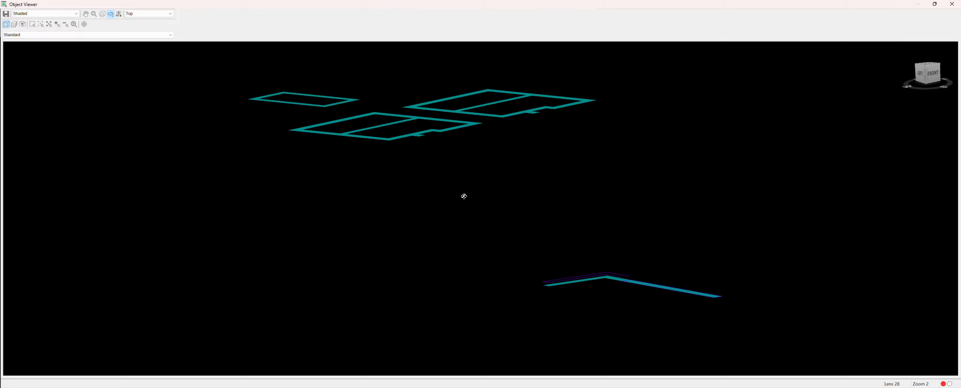
Step: Examine in 3D how the trench surface sits against the raised outline of the L-shaped section, and close the viewer
{"action": "scroll", "coordinate": [610, 312], "scroll_direction": "up", "scroll_amount": 3}
{"action": "middle_click_drag", "start_coordinate": [640, 312], "coordinate": [214, 73]}
{"action": "scroll", "coordinate": [401, 166], "scroll_direction": "up", "scroll_amount": 3}
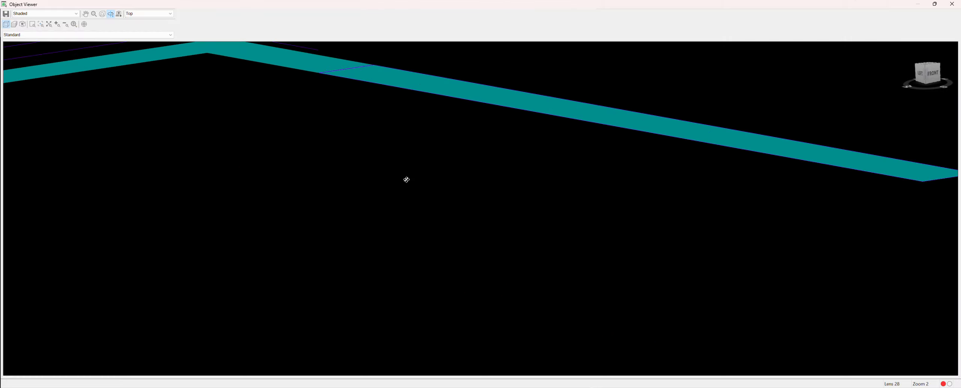
{"action": "scroll", "coordinate": [407, 180], "scroll_direction": "down", "scroll_amount": 5}
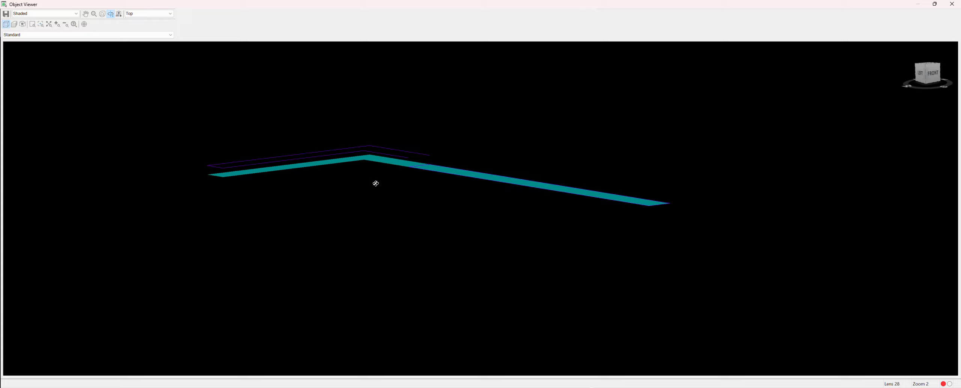
{"action": "left_click_drag", "start_coordinate": [418, 164], "coordinate": [508, 189]}
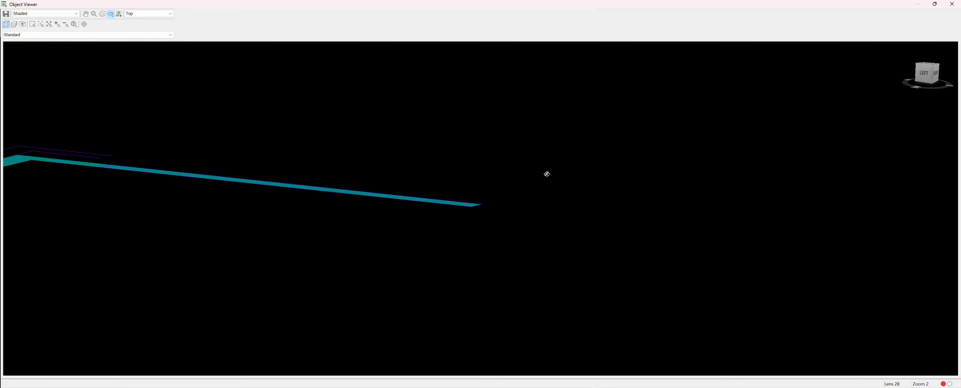
{"action": "left_click", "coordinate": [952, 4]}
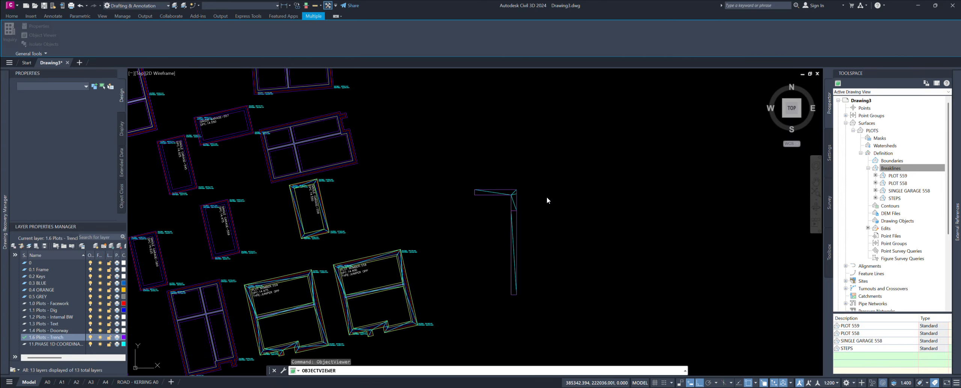
{"action": "scroll", "coordinate": [537, 203], "scroll_direction": "up", "scroll_amount": 2}
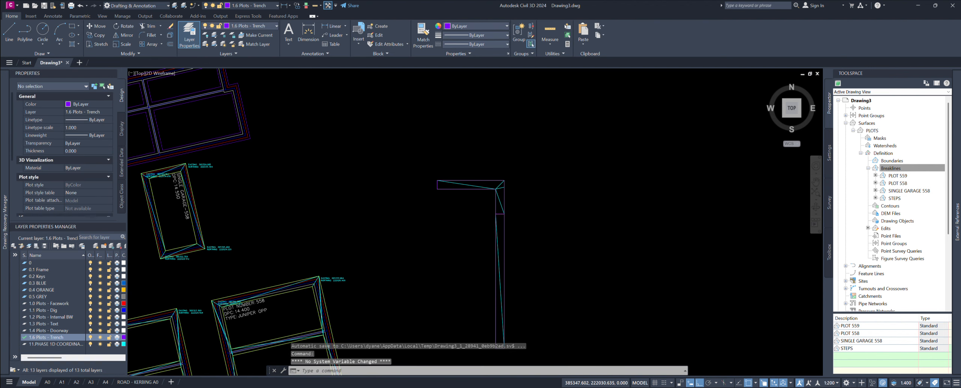
{"action": "scroll", "coordinate": [502, 219], "scroll_direction": "up", "scroll_amount": 8}
{"action": "scroll", "coordinate": [440, 182], "scroll_direction": "up", "scroll_amount": 5}
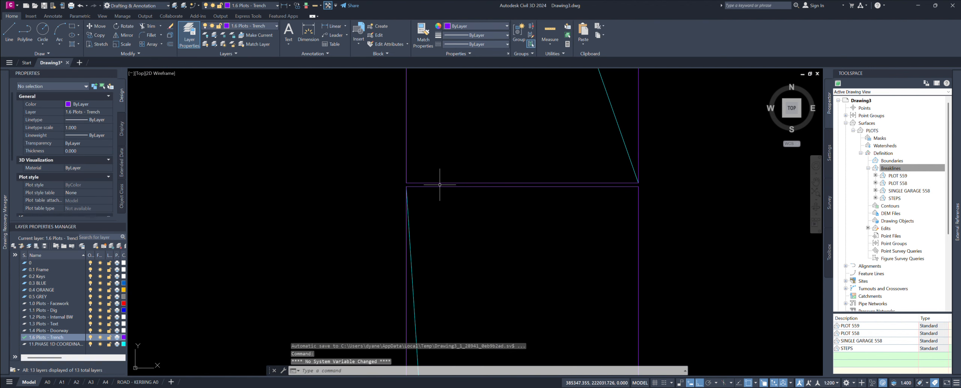
{"action": "left_click", "coordinate": [406, 175]}
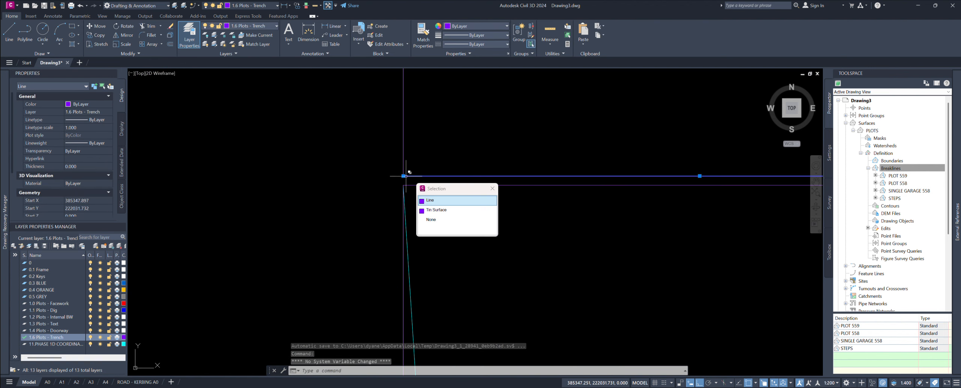
{"action": "left_click", "coordinate": [435, 211]}
{"action": "right_click", "coordinate": [559, 228]}
{"action": "mouse_move", "coordinate": [593, 251]}
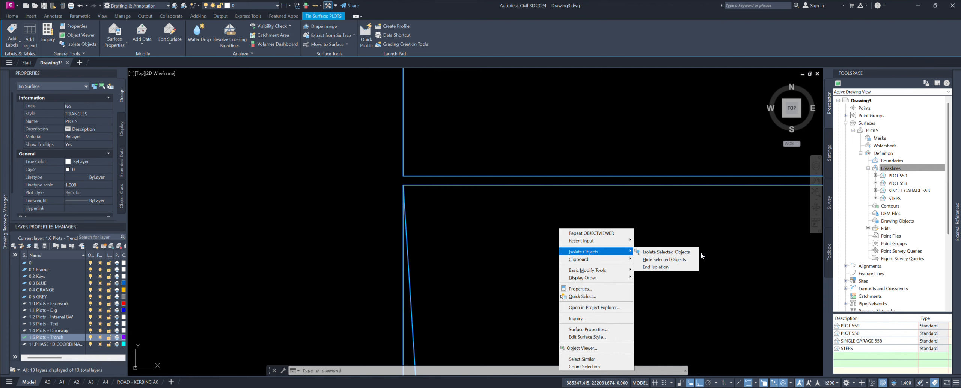
{"action": "left_click", "coordinate": [673, 266]}
{"action": "scroll", "coordinate": [415, 180], "scroll_direction": "up", "scroll_amount": 4}
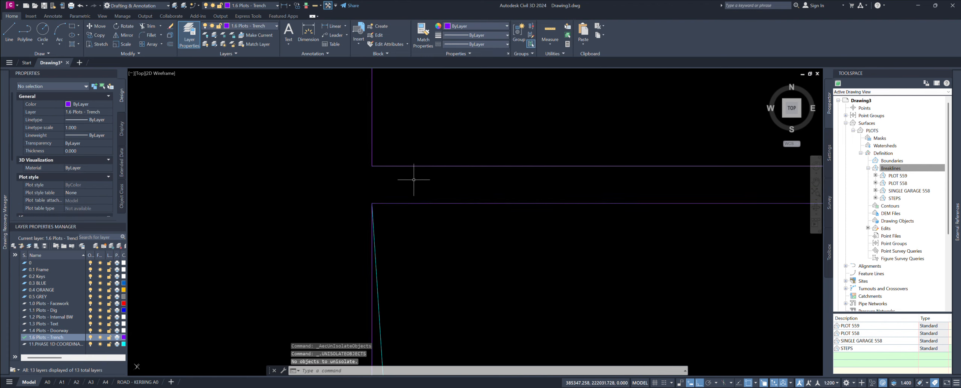
{"action": "scroll", "coordinate": [343, 193], "scroll_direction": "down", "scroll_amount": 8}
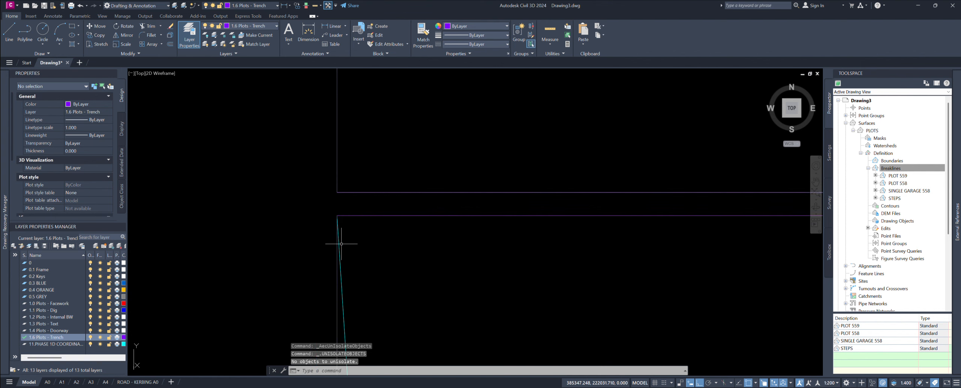
Step: Hide the PLOTS surface to leave only the trench outlines at the gap
{"action": "left_click", "coordinate": [342, 243]}
{"action": "right_click", "coordinate": [341, 251]}
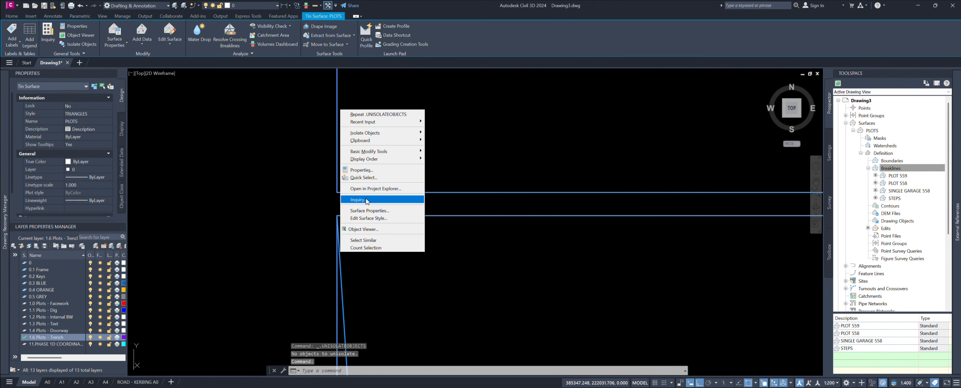
{"action": "mouse_move", "coordinate": [398, 132]}
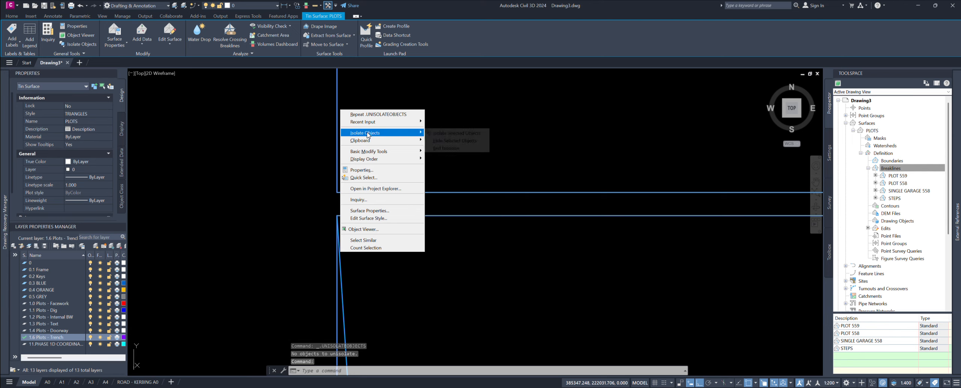
{"action": "left_click", "coordinate": [445, 141]}
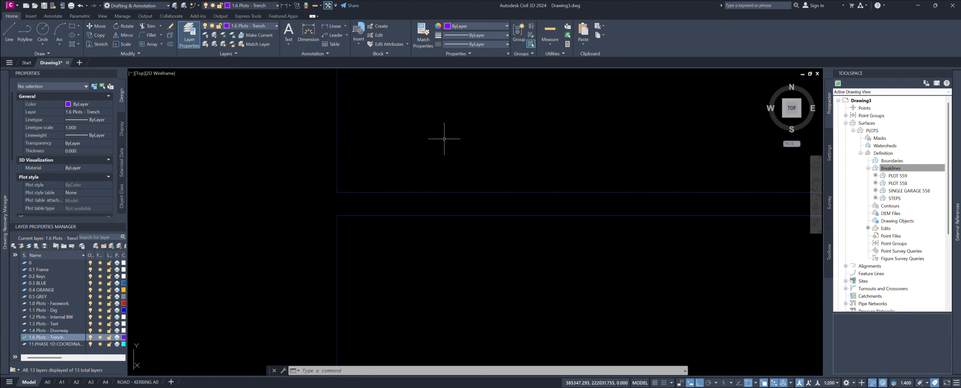
Step: Stretch both ends of the upper trench section's closing line onto the open endpoints of its raised outline
{"action": "scroll", "coordinate": [452, 202], "scroll_direction": "up", "scroll_amount": 5}
{"action": "left_click", "coordinate": [430, 201]}
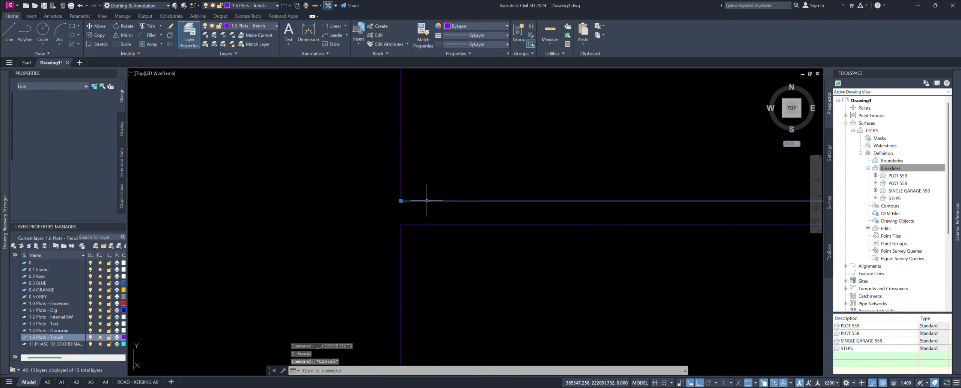
{"action": "left_click", "coordinate": [400, 200]}
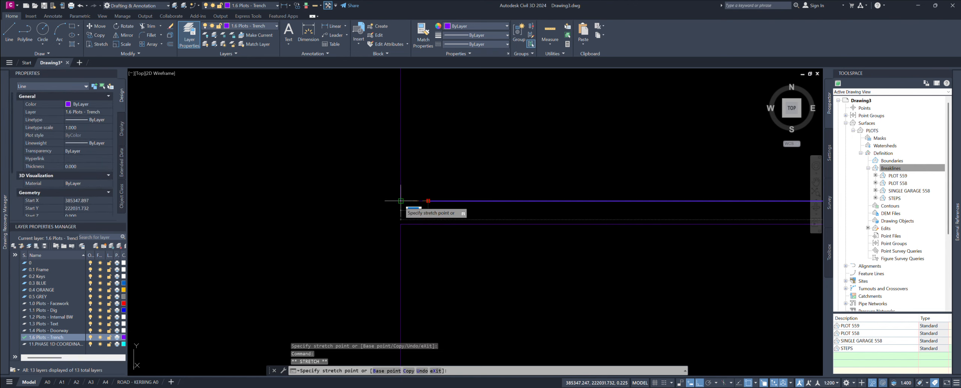
{"action": "left_click", "coordinate": [401, 201]}
{"action": "middle_click_drag", "start_coordinate": [621, 182], "coordinate": [402, 212]}
{"action": "scroll", "coordinate": [408, 212], "scroll_direction": "down", "scroll_amount": 10}
{"action": "scroll", "coordinate": [536, 213], "scroll_direction": "up", "scroll_amount": 4}
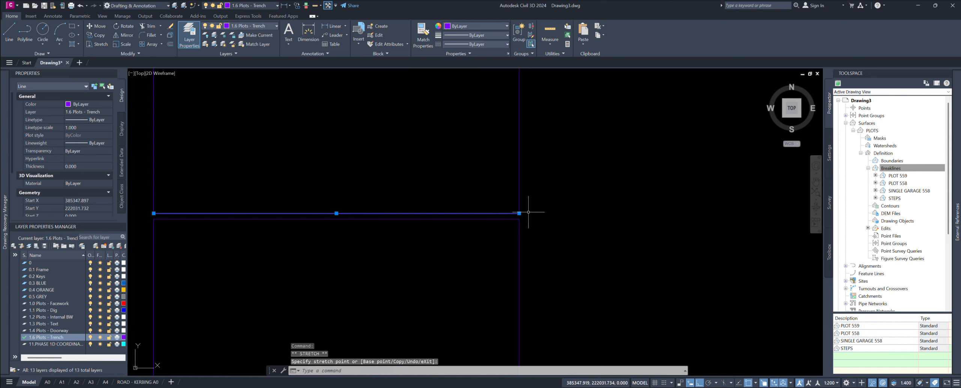
{"action": "left_click", "coordinate": [519, 213]}
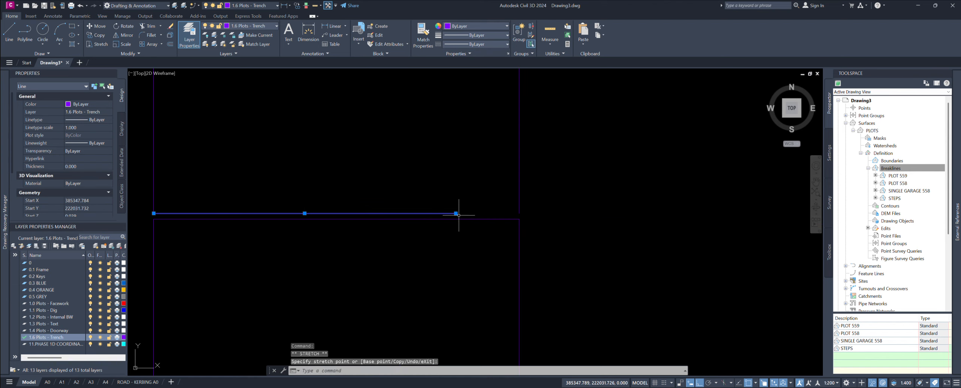
{"action": "left_click", "coordinate": [519, 213]}
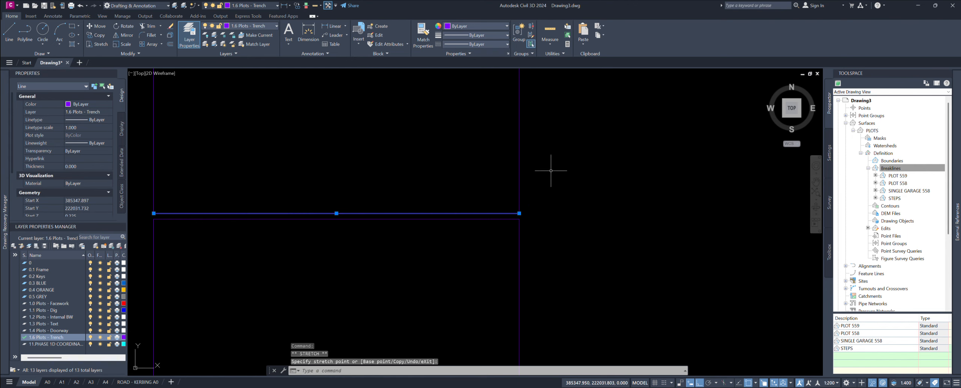
Step: Join the closing line to the upper L-shaped section's outline as one polyline
{"action": "scroll", "coordinate": [553, 170], "scroll_direction": "down", "scroll_amount": 8}
{"action": "scroll", "coordinate": [542, 196], "scroll_direction": "up", "scroll_amount": 4}
{"action": "scroll", "coordinate": [542, 196], "scroll_direction": "up", "scroll_amount": 2}
{"action": "left_click", "coordinate": [545, 187]}
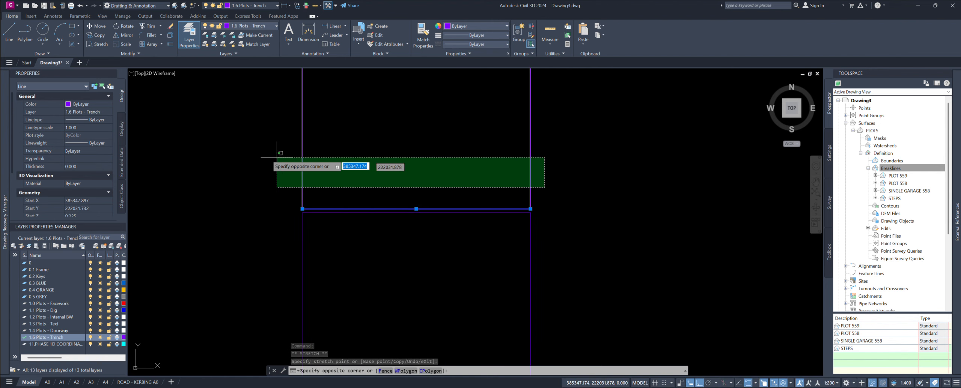
{"action": "left_click", "coordinate": [273, 155]}
{"action": "type", "text": "j"}
{"action": "key", "text": "Return"}
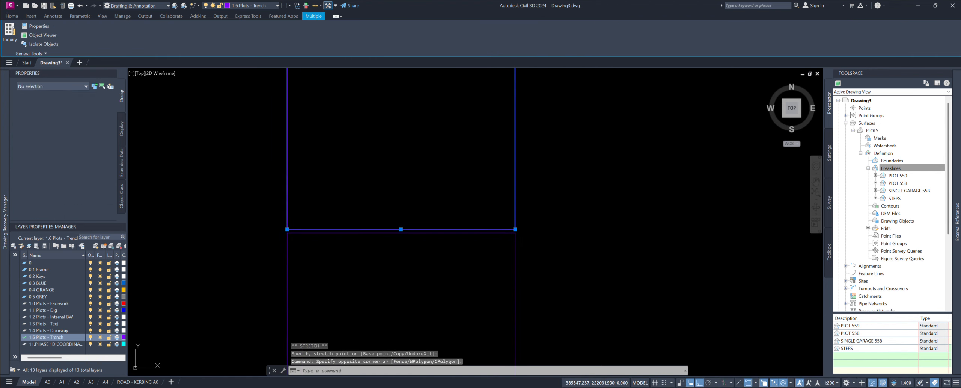
{"action": "left_click", "coordinate": [287, 206]}
{"action": "middle_click_drag", "start_coordinate": [310, 234], "coordinate": [311, 208]}
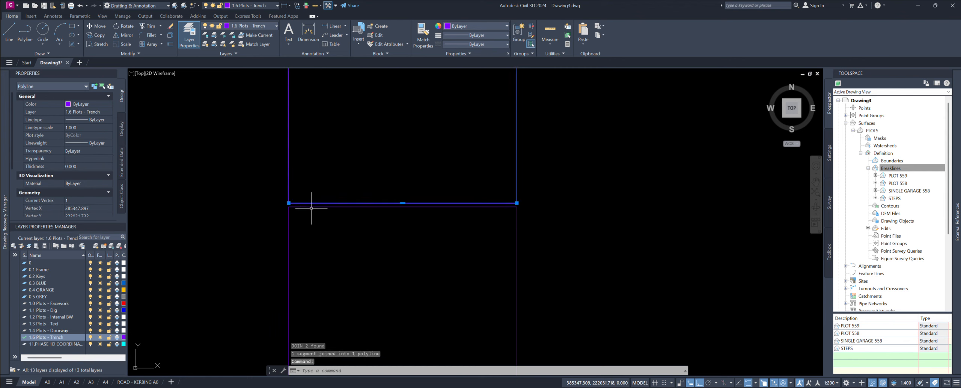
{"action": "key", "text": "Escape"}
{"action": "scroll", "coordinate": [343, 230], "scroll_direction": "down", "scroll_amount": 3}
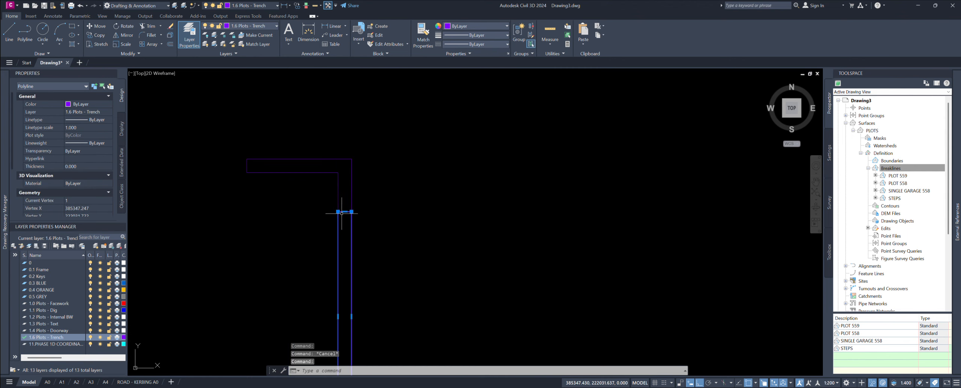
{"action": "left_click", "coordinate": [348, 227]}
{"action": "middle_click_drag", "start_coordinate": [347, 227], "coordinate": [355, 209]}
{"action": "key", "text": "Escape"}
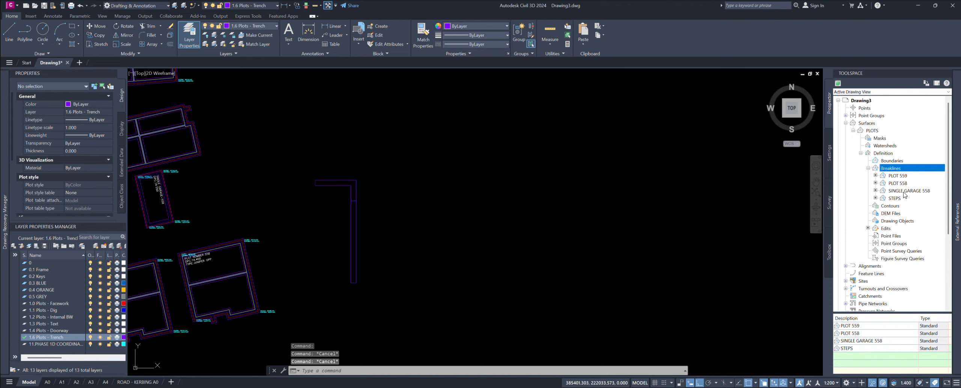
Step: Delete the STEPS breakline set from the PLOTS surface definition
{"action": "right_click", "coordinate": [897, 198]}
{"action": "left_click", "coordinate": [913, 225]}
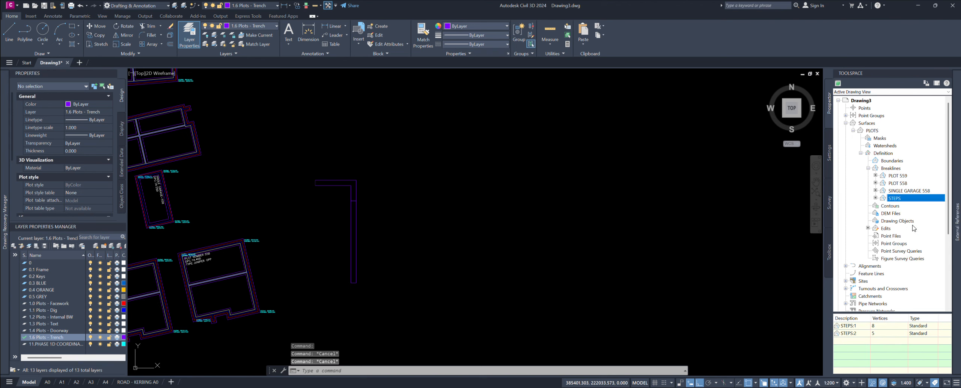
{"action": "left_click", "coordinate": [503, 216]}
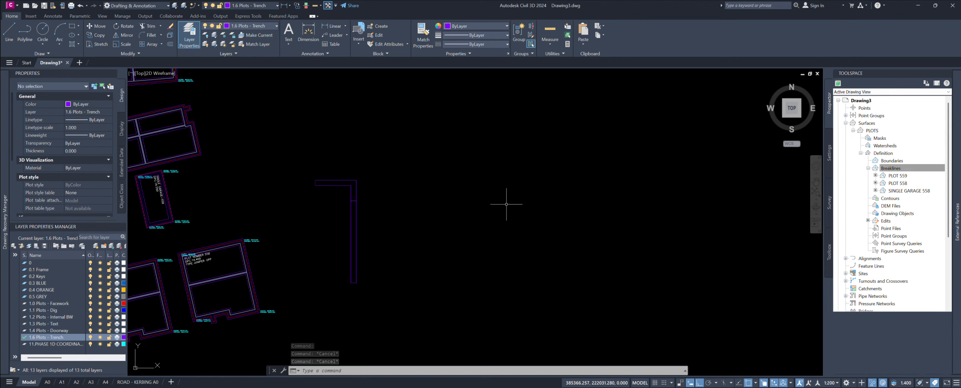
Step: End the object isolation to redisplay the PLOTS surface beside the trench outlines
{"action": "left_click", "coordinate": [389, 301]}
{"action": "left_click", "coordinate": [294, 150]}
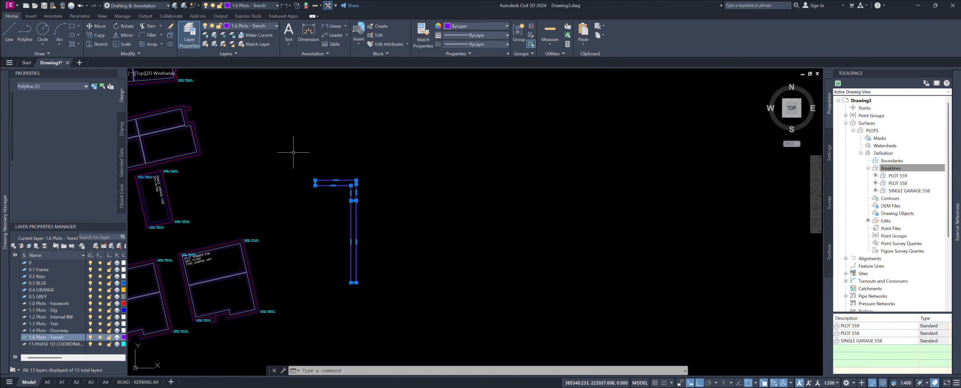
{"action": "right_click", "coordinate": [437, 155]}
{"action": "mouse_move", "coordinate": [484, 176]}
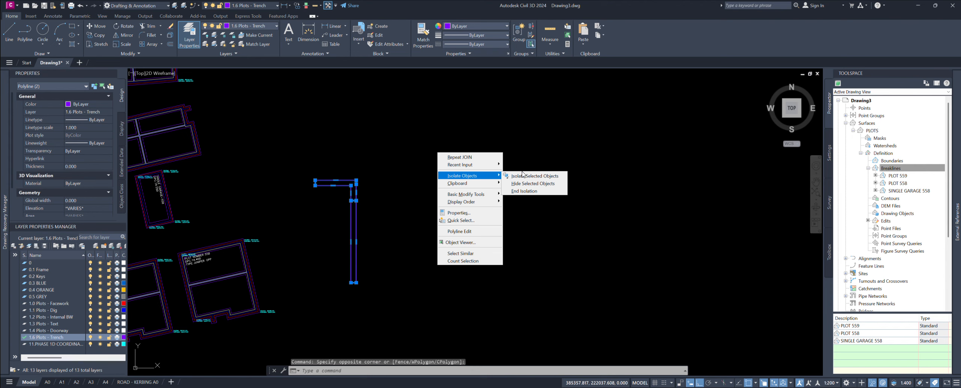
{"action": "left_click", "coordinate": [524, 190]}
{"action": "middle_click_drag", "start_coordinate": [350, 236], "coordinate": [397, 220]}
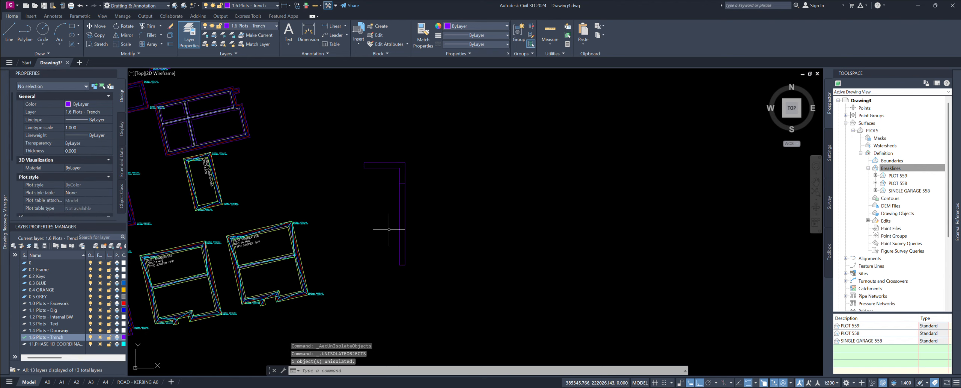
Step: Add both L-shaped trench outlines to the PLOTS surface as standard breaklines with the description STEPS
{"action": "left_click", "coordinate": [432, 288]}
{"action": "left_click", "coordinate": [355, 119]}
{"action": "middle_click_drag", "start_coordinate": [365, 128], "coordinate": [385, 143]}
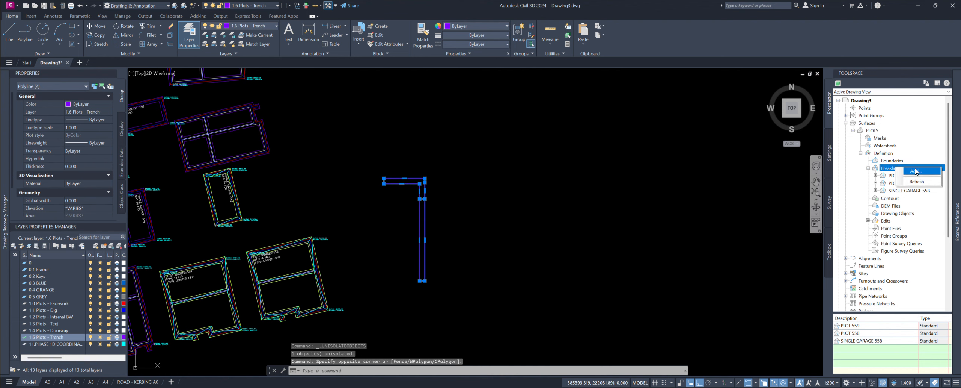
{"action": "left_click", "coordinate": [915, 171]}
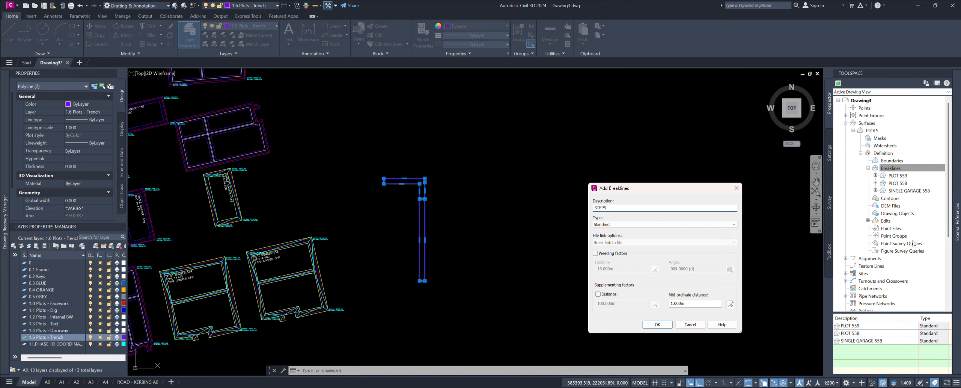
{"action": "left_click", "coordinate": [665, 323]}
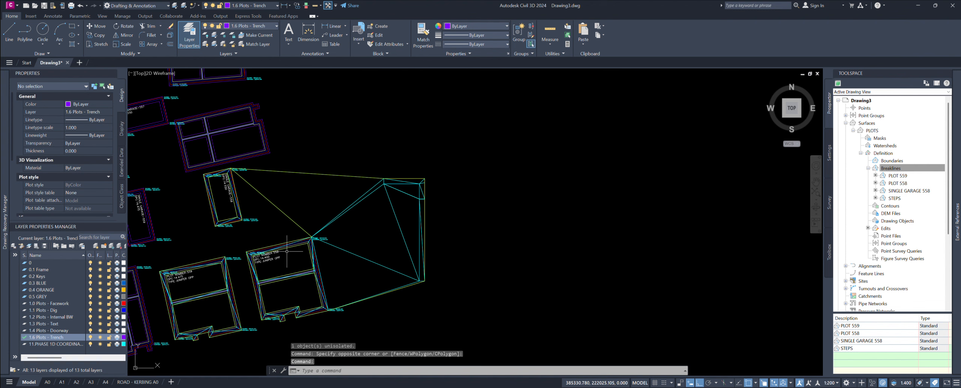
Step: Delete the PLOTS surface lines linking the plots to the L-shaped trench and spanning the open area inside it
{"action": "left_click", "coordinate": [343, 175]}
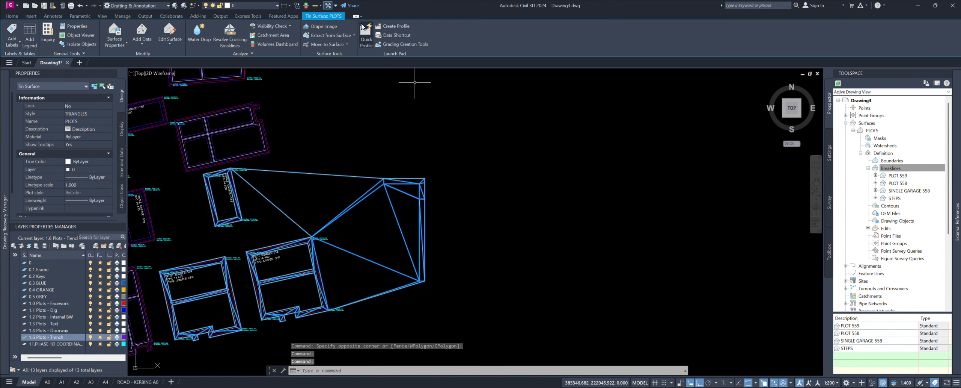
{"action": "left_click", "coordinate": [169, 44]}
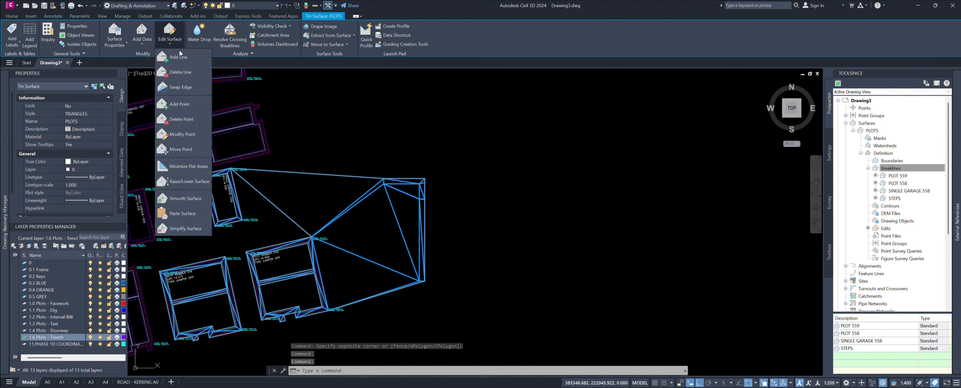
{"action": "left_click", "coordinate": [177, 72]}
{"action": "left_click_drag", "start_coordinate": [380, 308], "coordinate": [340, 155]}
{"action": "key", "text": "Return"}
{"action": "scroll", "coordinate": [405, 222], "scroll_direction": "up", "scroll_amount": 2}
{"action": "left_click_drag", "start_coordinate": [402, 206], "coordinate": [329, 196]}
{"action": "left_click_drag", "start_coordinate": [390, 139], "coordinate": [383, 163]}
Step: Delete the surface edges crossing the narrow gap between the upper and lower trench outlines, at both ends of the step
{"action": "scroll", "coordinate": [439, 168], "scroll_direction": "up", "scroll_amount": 6}
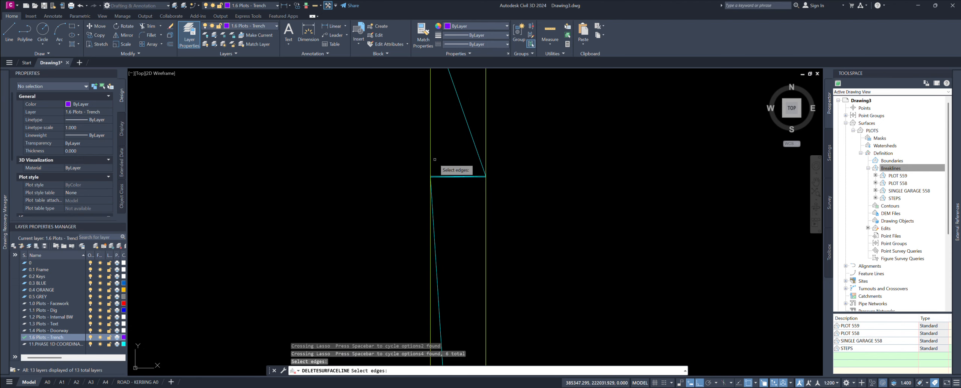
{"action": "left_click_drag", "start_coordinate": [378, 232], "coordinate": [346, 231]}
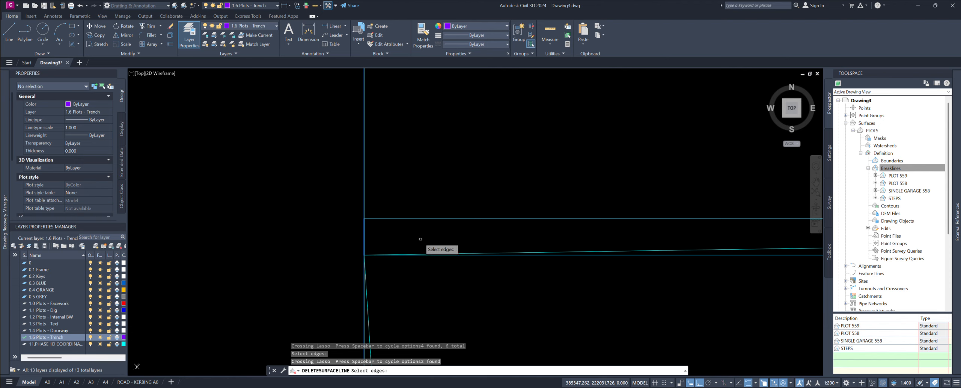
{"action": "middle_click_drag", "start_coordinate": [421, 239], "coordinate": [296, 228]}
{"action": "scroll", "coordinate": [296, 228], "scroll_direction": "down", "scroll_amount": 5}
{"action": "mouse_move", "coordinate": [594, 226]}
{"action": "middle_mouse_down"}
{"action": "mouse_move", "coordinate": [474, 227]}
{"action": "mouse_move", "coordinate": [286, 203]}
{"action": "middle_mouse_up"}
{"action": "scroll", "coordinate": [286, 203], "scroll_direction": "down", "scroll_amount": 4}
{"action": "scroll", "coordinate": [328, 194], "scroll_direction": "up", "scroll_amount": 3}
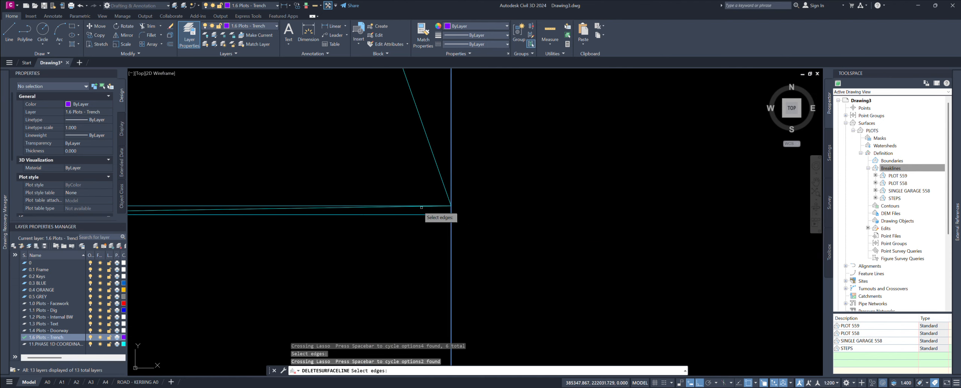
{"action": "scroll", "coordinate": [436, 210], "scroll_direction": "up", "scroll_amount": 8}
{"action": "left_click_drag", "start_coordinate": [568, 200], "coordinate": [568, 201]}
{"action": "left_click", "coordinate": [495, 202]}
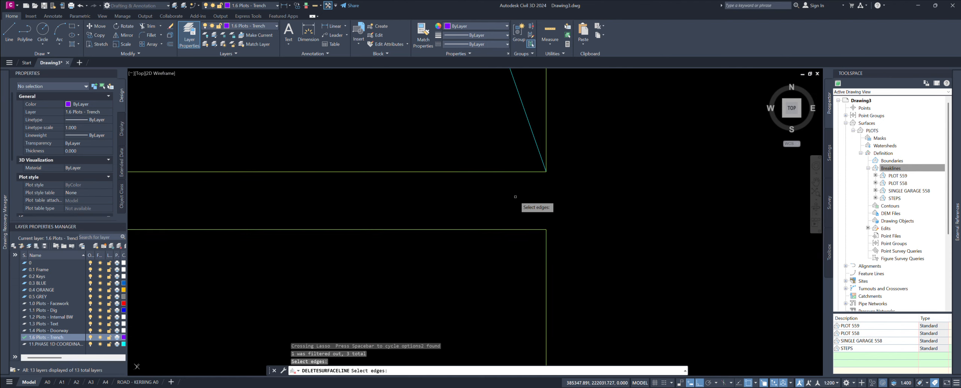
{"action": "scroll", "coordinate": [586, 225], "scroll_direction": "down", "scroll_amount": 3}
{"action": "key", "text": "Return"}
{"action": "scroll", "coordinate": [640, 225], "scroll_direction": "down", "scroll_amount": 10}
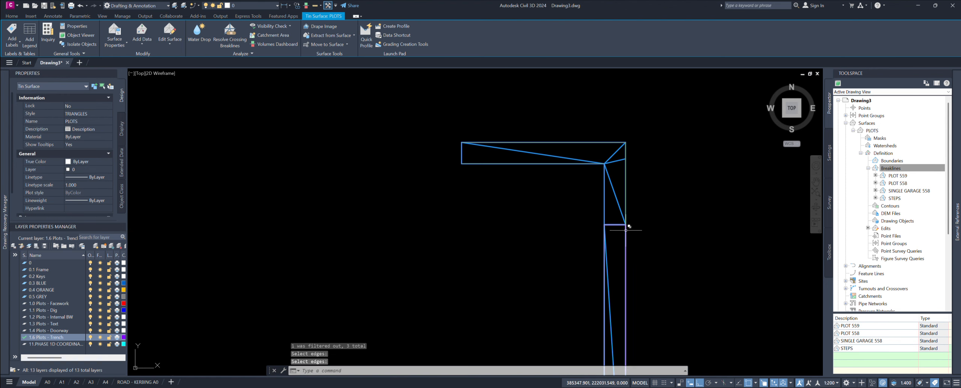
Step: Inspect the PLOTS surface in the Object Viewer, orbiting to see the trench step from the side
{"action": "right_click", "coordinate": [566, 258]}
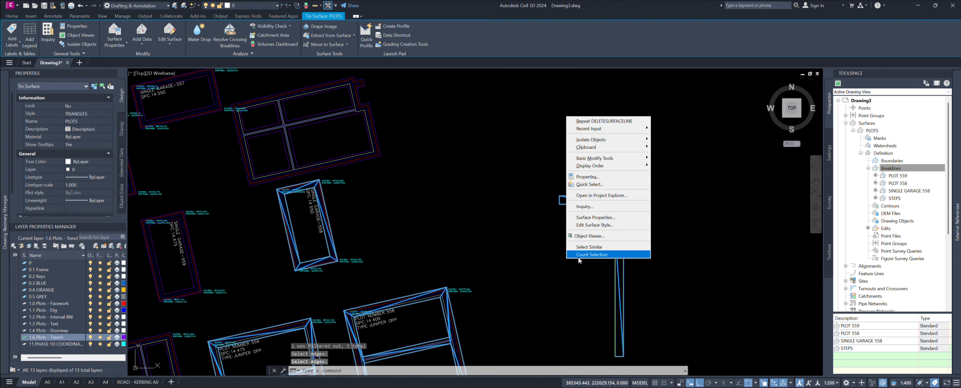
{"action": "left_click", "coordinate": [582, 236]}
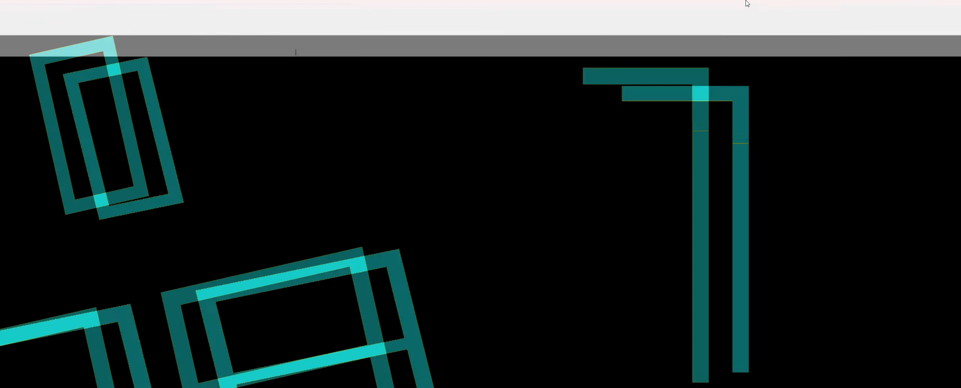
{"action": "left_click_drag", "start_coordinate": [785, 87], "coordinate": [522, 221]}
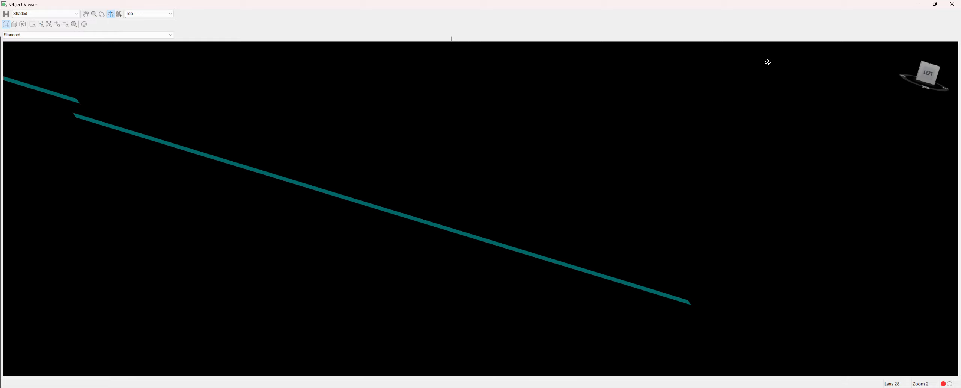
{"action": "left_click", "coordinate": [952, 3]}
Step: Examine the gap between the upper and lower trench outlines at the step and the surface triangles on either side
{"action": "scroll", "coordinate": [608, 231], "scroll_direction": "up", "scroll_amount": 5}
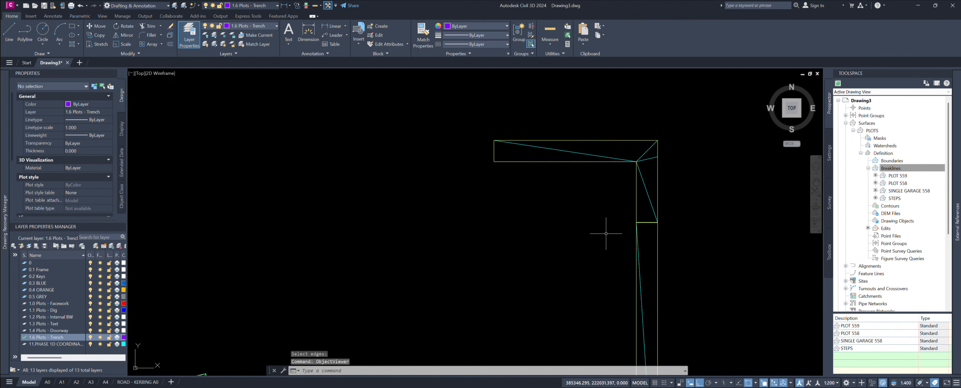
{"action": "middle_click_drag", "start_coordinate": [689, 180], "coordinate": [657, 259]}
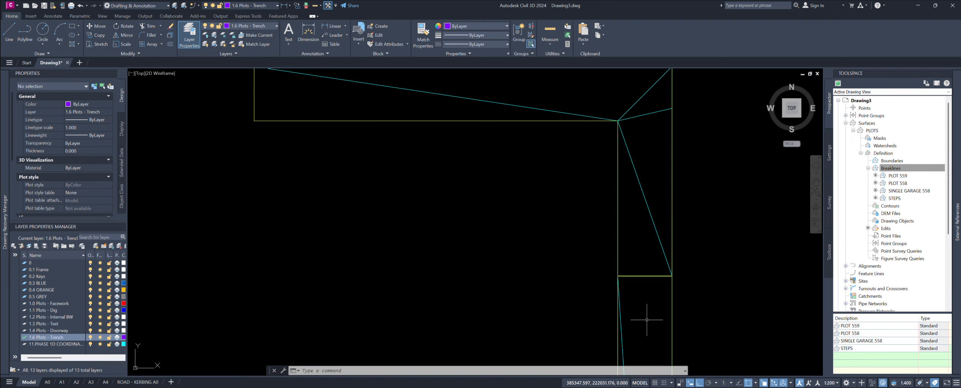
{"action": "scroll", "coordinate": [654, 260], "scroll_direction": "down", "scroll_amount": 4}
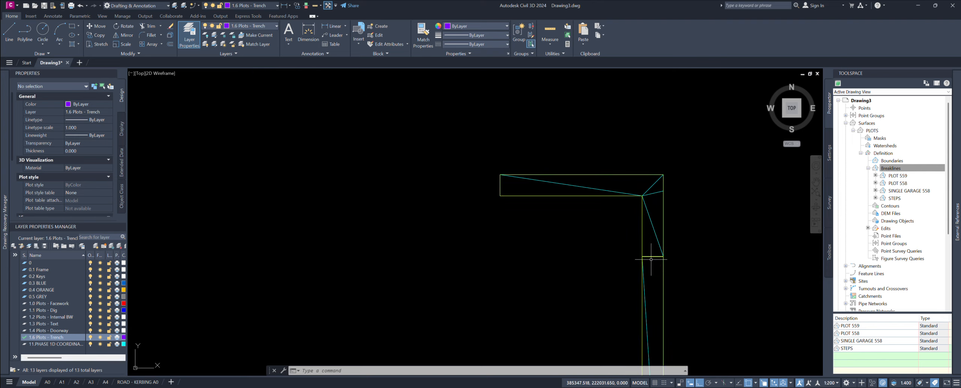
{"action": "scroll", "coordinate": [652, 258], "scroll_direction": "up", "scroll_amount": 4}
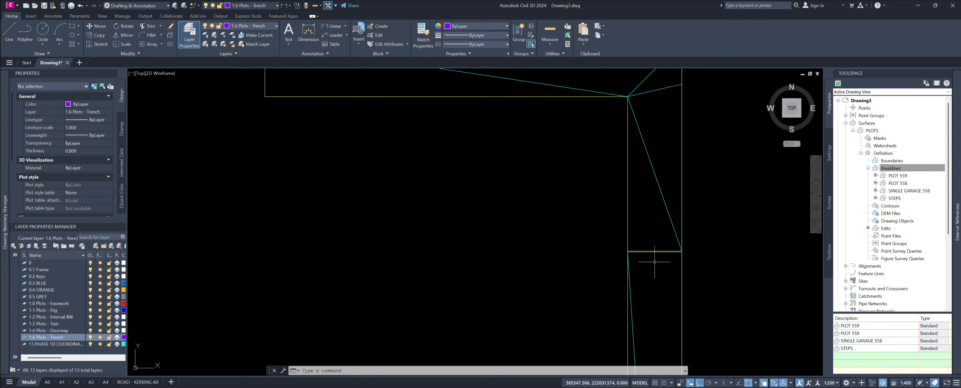
{"action": "scroll", "coordinate": [653, 259], "scroll_direction": "up", "scroll_amount": 6}
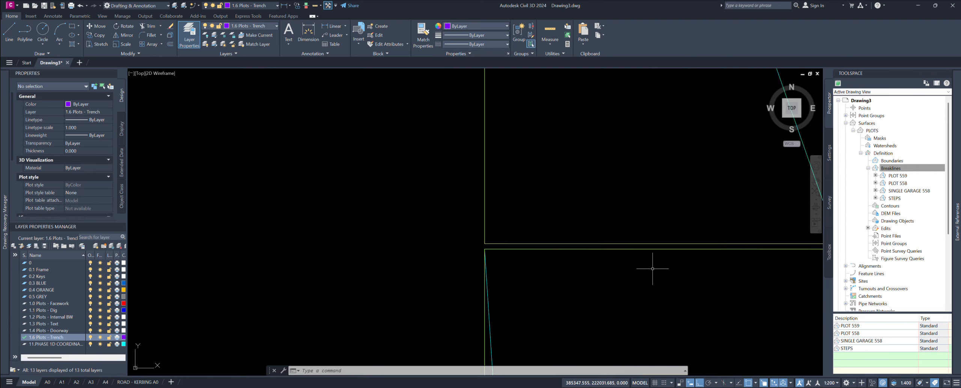
{"action": "mouse_move", "coordinate": [650, 268]}
{"action": "middle_mouse_down"}
{"action": "mouse_move", "coordinate": [664, 278]}
{"action": "mouse_move", "coordinate": [489, 257]}
{"action": "middle_mouse_up"}
{"action": "scroll", "coordinate": [489, 257], "scroll_direction": "down", "scroll_amount": 2}
{"action": "scroll", "coordinate": [603, 240], "scroll_direction": "up", "scroll_amount": 2}
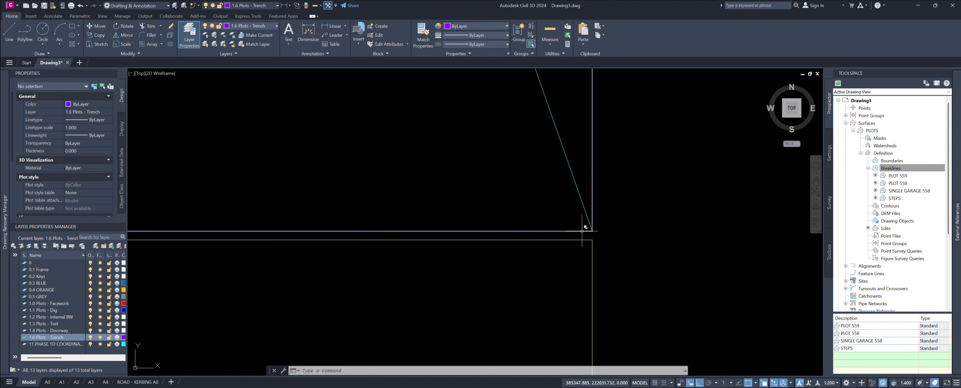
{"action": "scroll", "coordinate": [580, 240], "scroll_direction": "down", "scroll_amount": 2}
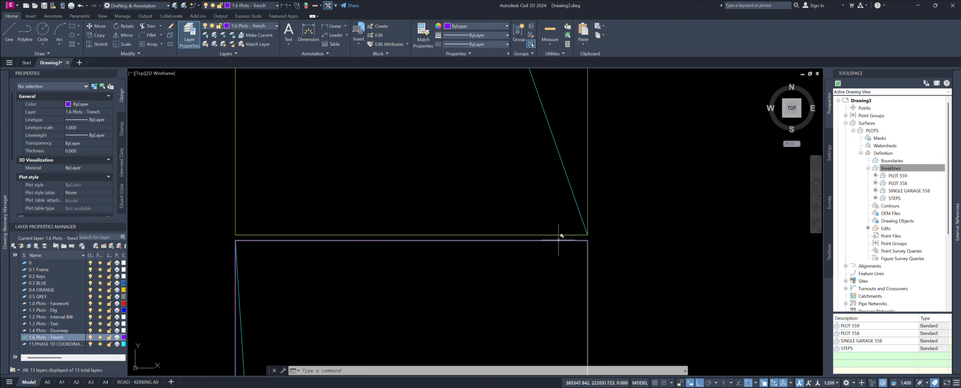
{"action": "scroll", "coordinate": [563, 239], "scroll_direction": "up", "scroll_amount": 2}
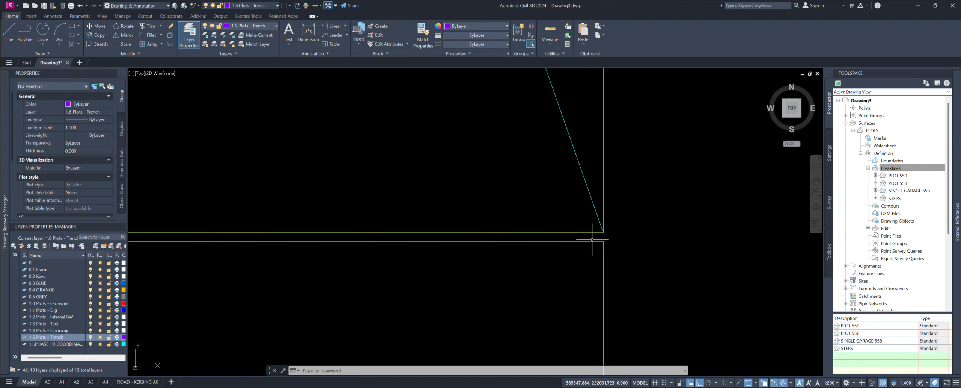
{"action": "scroll", "coordinate": [595, 241], "scroll_direction": "down", "scroll_amount": 2}
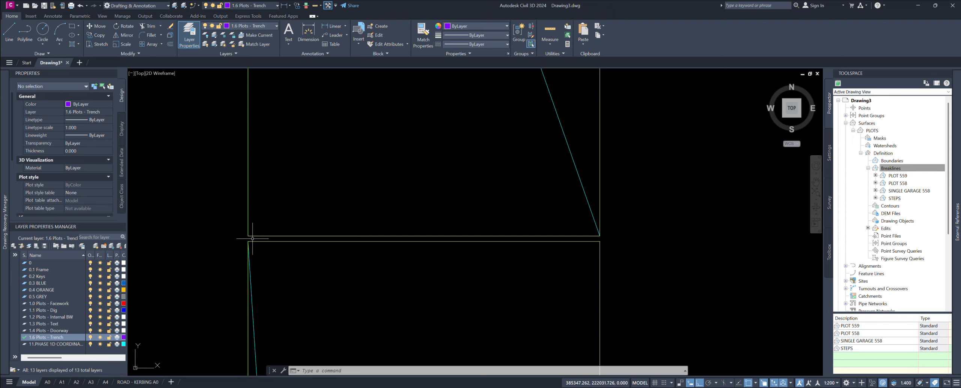
{"action": "scroll", "coordinate": [343, 222], "scroll_direction": "down", "scroll_amount": 2}
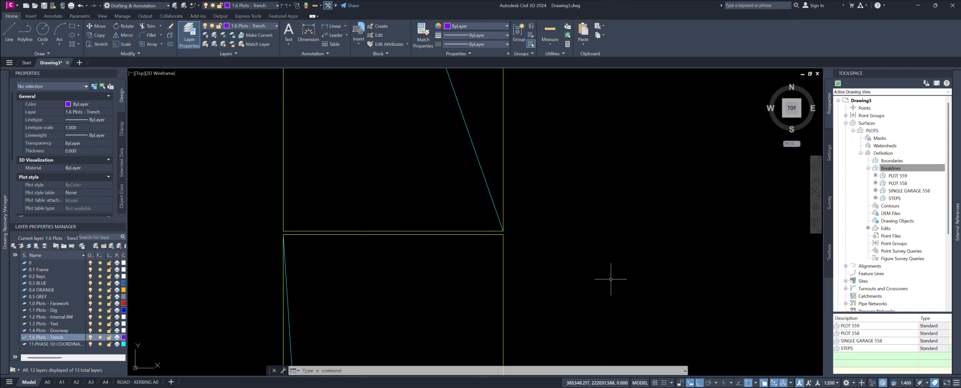
Step: List the individual breaklines in the STEPS set and view the L-shaped trench beside the plots
{"action": "left_click", "coordinate": [895, 198]}
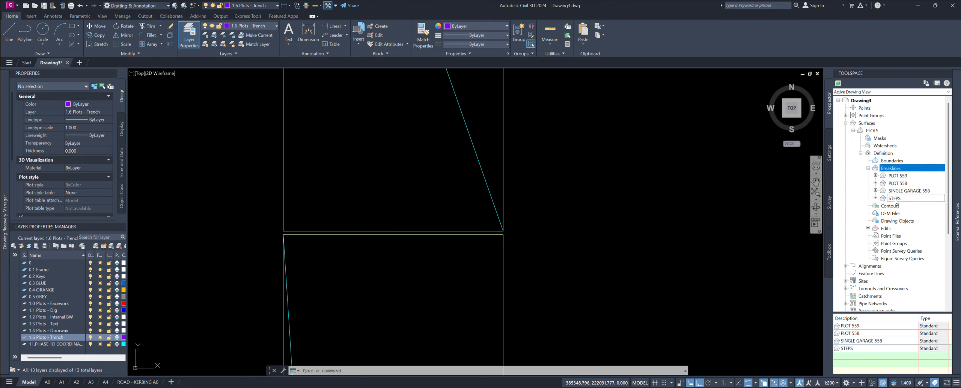
{"action": "scroll", "coordinate": [593, 187], "scroll_direction": "down", "scroll_amount": 8}
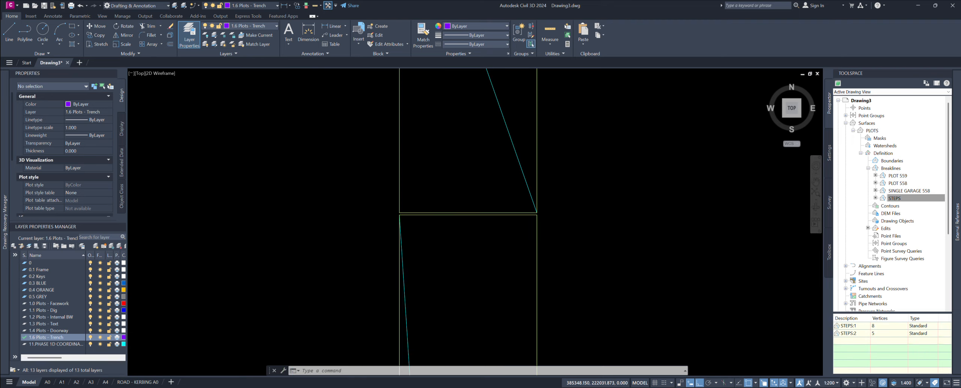
{"action": "middle_click_drag", "start_coordinate": [450, 193], "coordinate": [482, 191]}
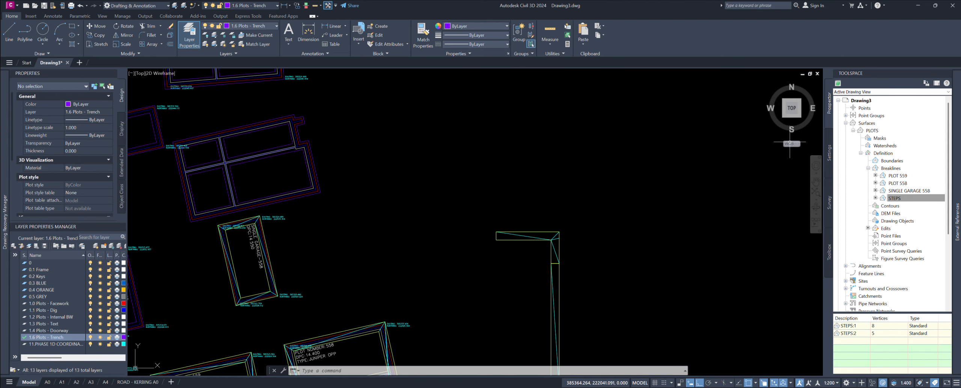
{"action": "scroll", "coordinate": [571, 176], "scroll_direction": "up", "scroll_amount": 5}
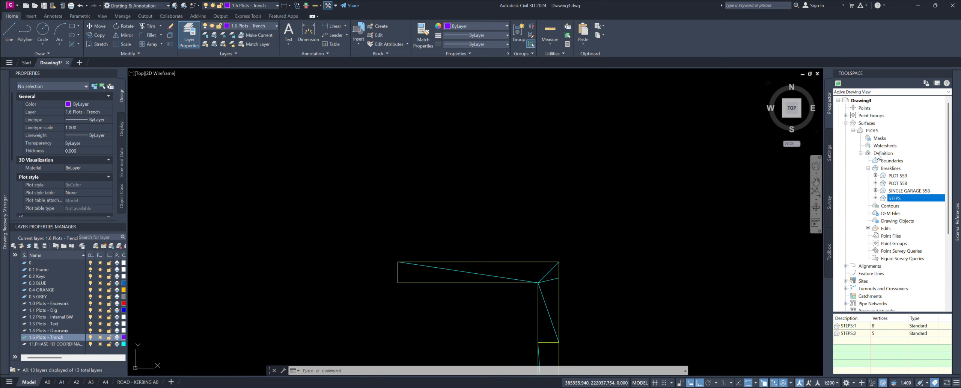
Step: Export the PLOTS surface to LandXML version 1.2, opening the export file's name for editing
{"action": "right_click", "coordinate": [871, 131]}
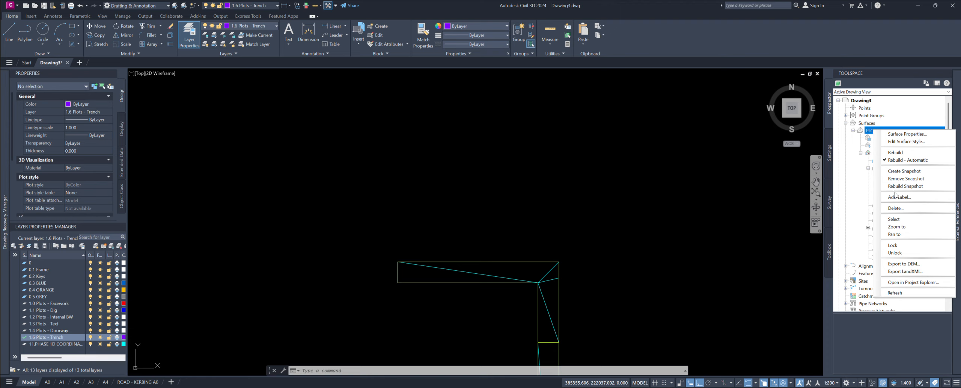
{"action": "left_click", "coordinate": [900, 272]}
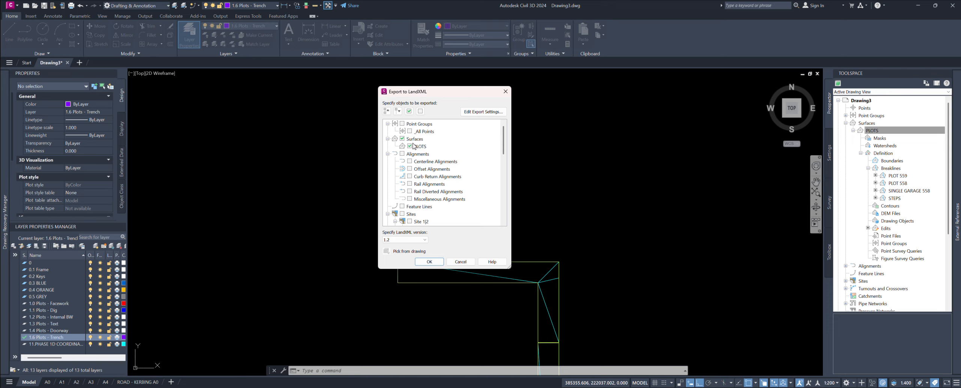
{"action": "left_click", "coordinate": [429, 261]}
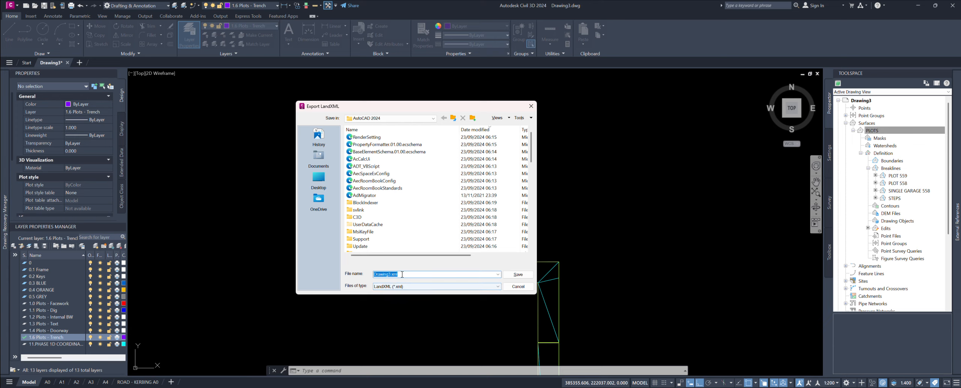
{"action": "left_click", "coordinate": [498, 274]}
{"action": "left_click", "coordinate": [498, 274]}
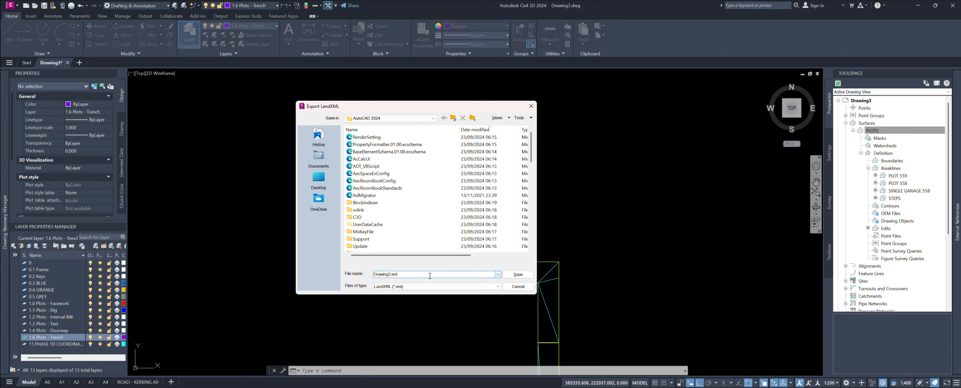
{"action": "double_click", "coordinate": [407, 273]}
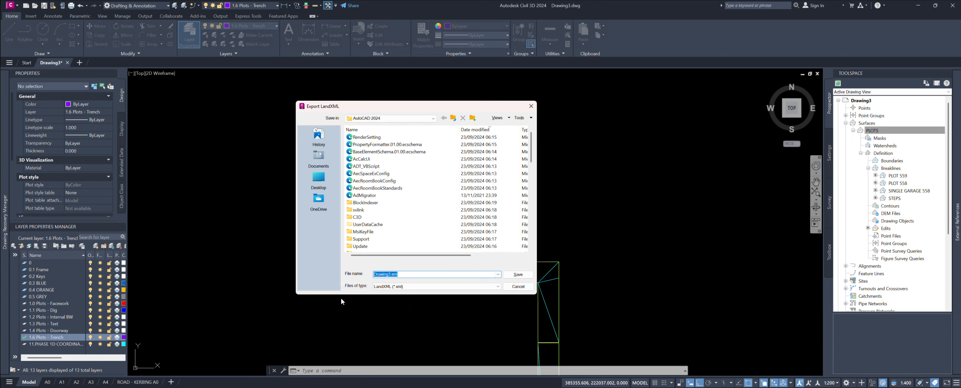